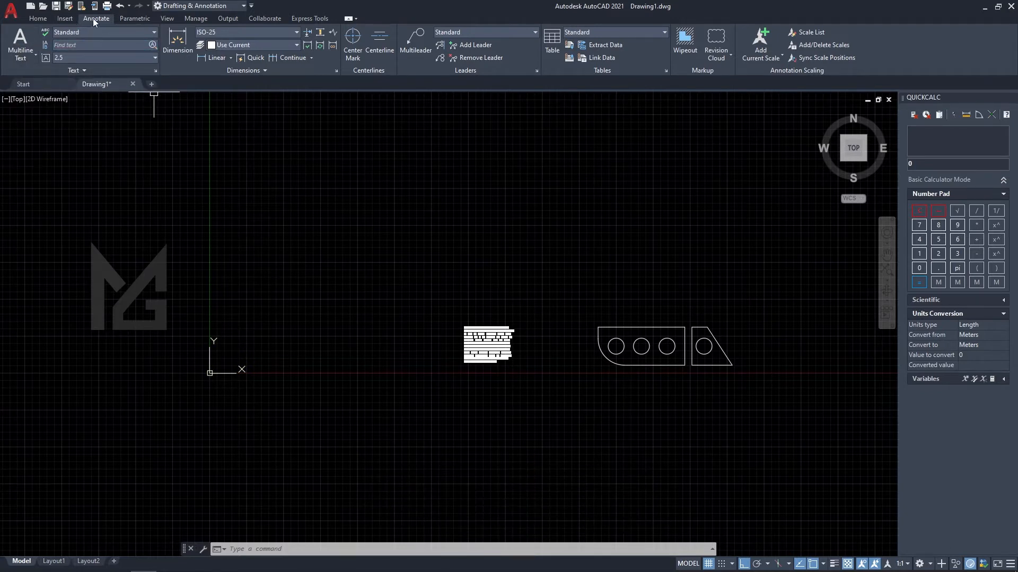
Create a multiline text reading "autocad" in the empty area between the origin and the lorem ipsum paragraph.
left_click(27, 55)
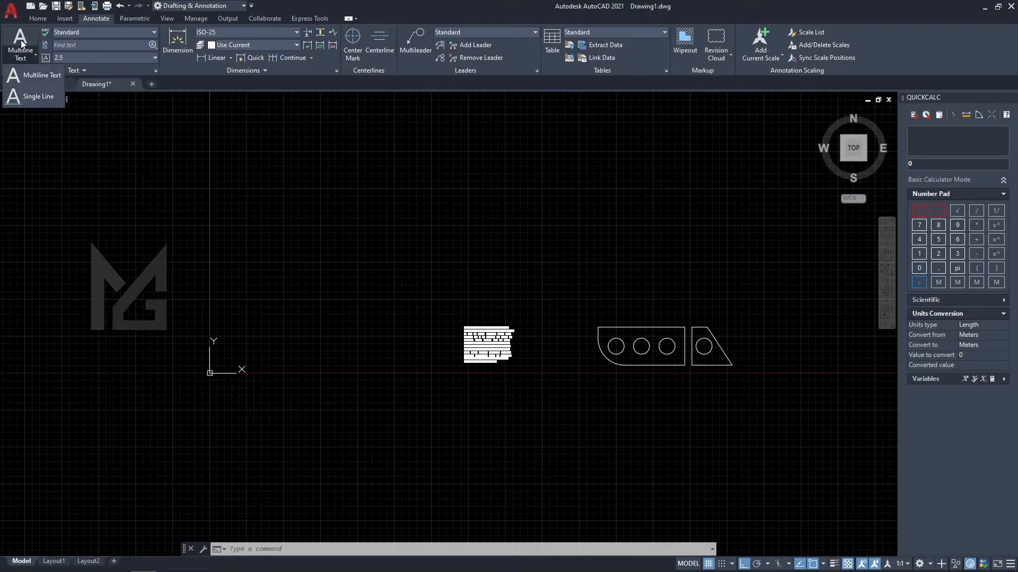
left_click(38, 81)
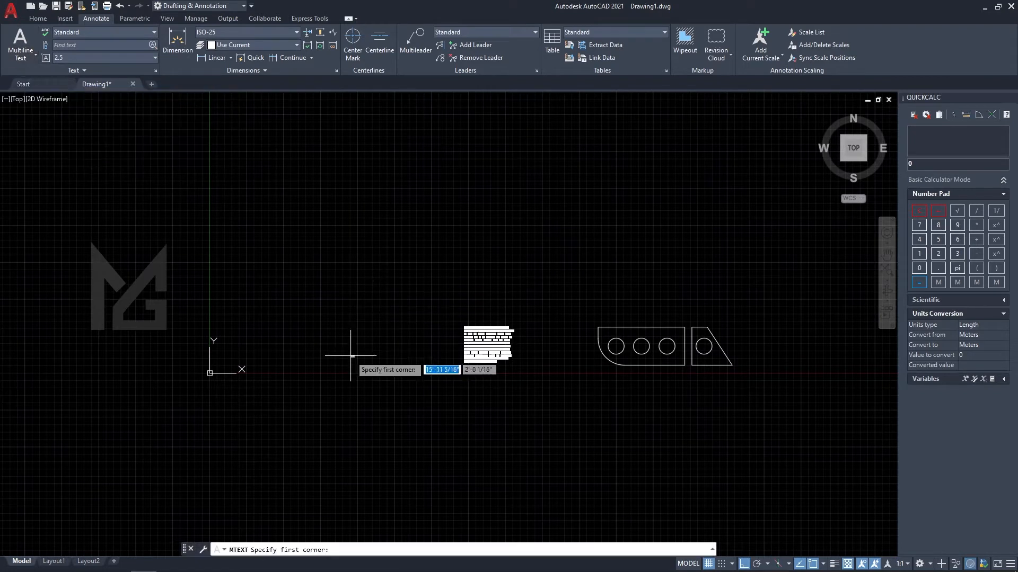
scroll(318, 339, "up", 4)
left_click(178, 126)
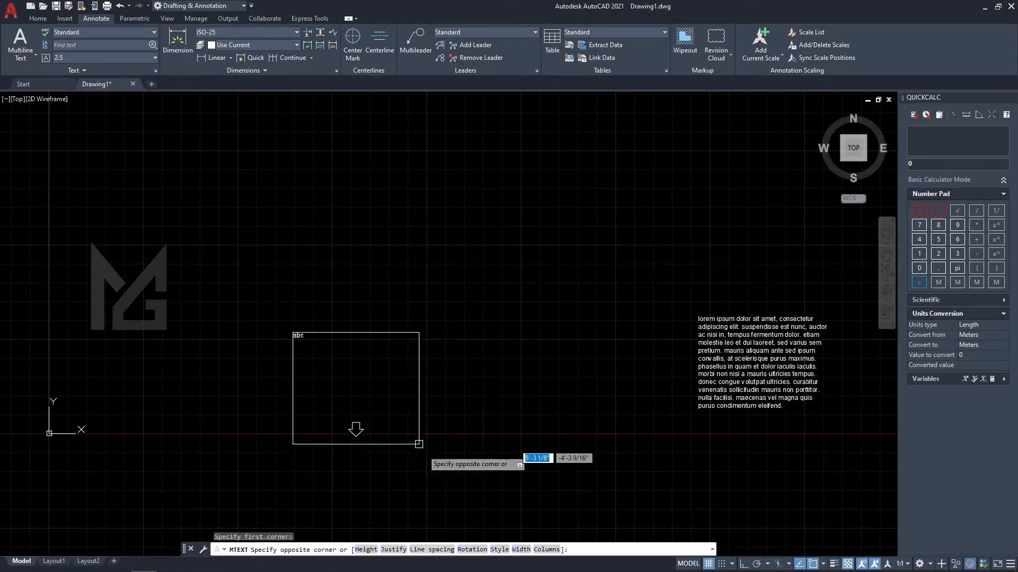
left_click(458, 430)
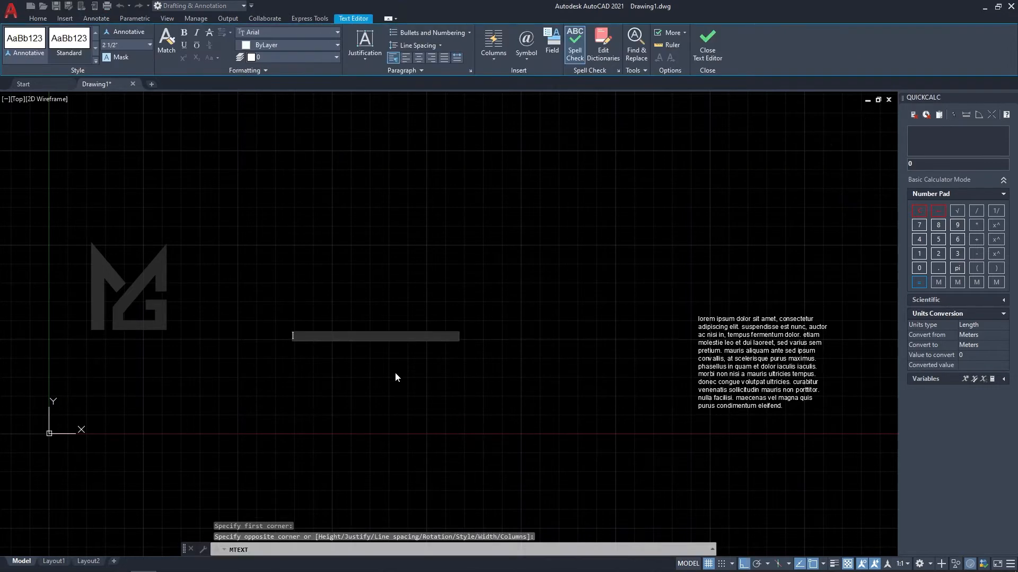
type("autocad")
left_click(510, 365)
left_click(303, 336)
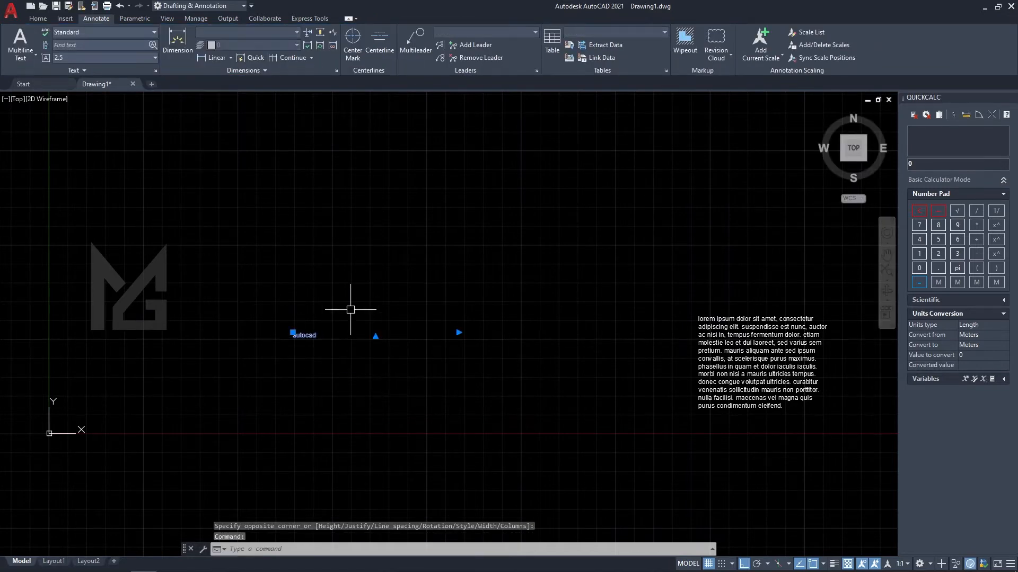
key("Escape")
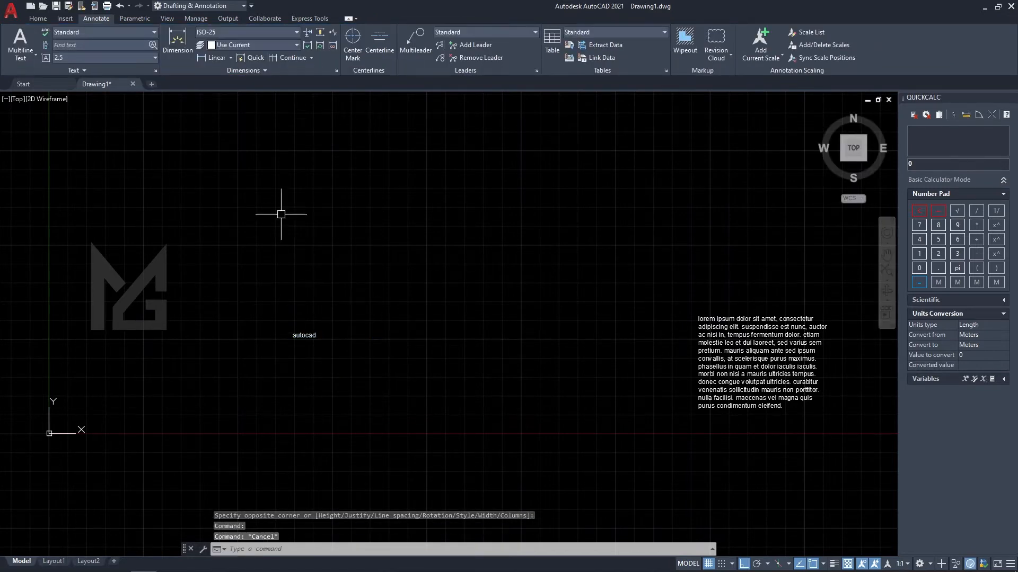
Add a single-line text "autocad" just below the multiline one, with a height of 3" and a rotation angle of 0.
left_click(31, 61)
left_click(36, 98)
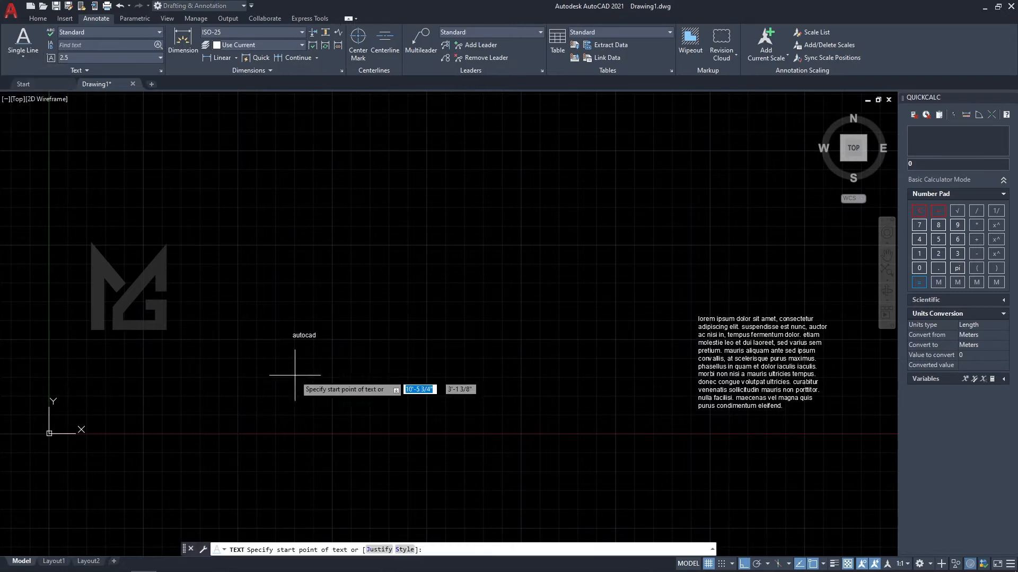
scroll(291, 350, "up", 2)
left_click(289, 329)
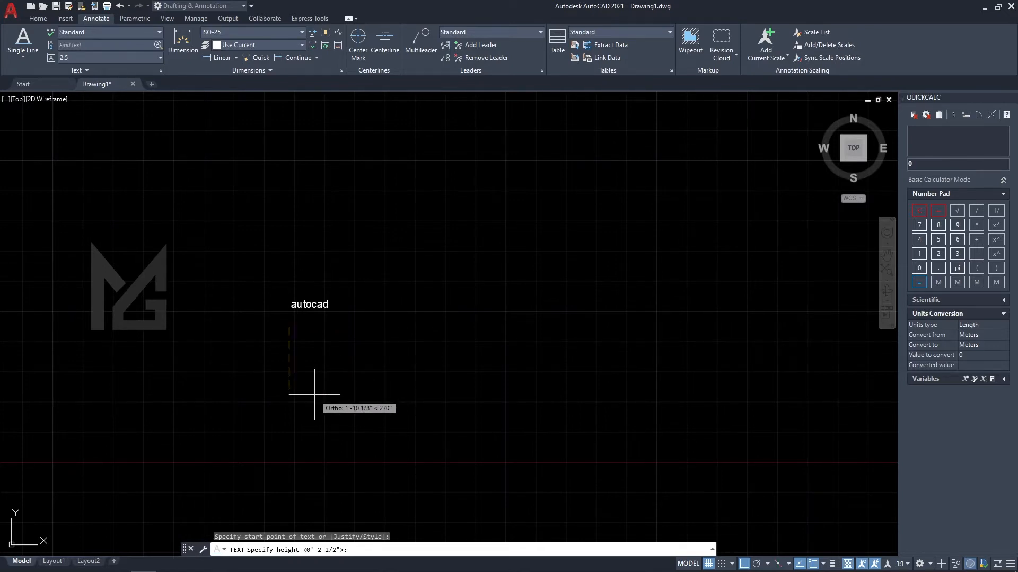
type("3")
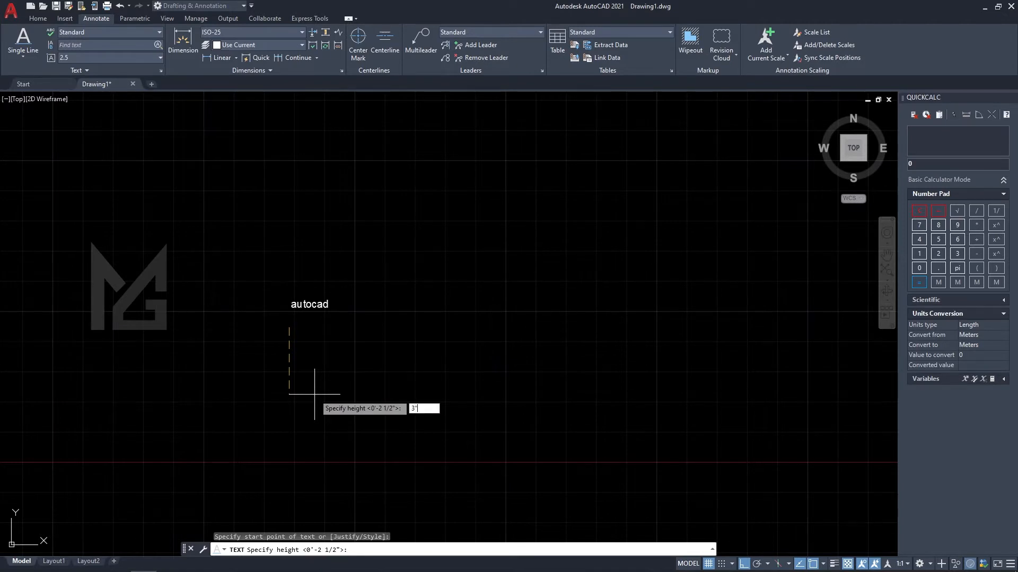
key("Return")
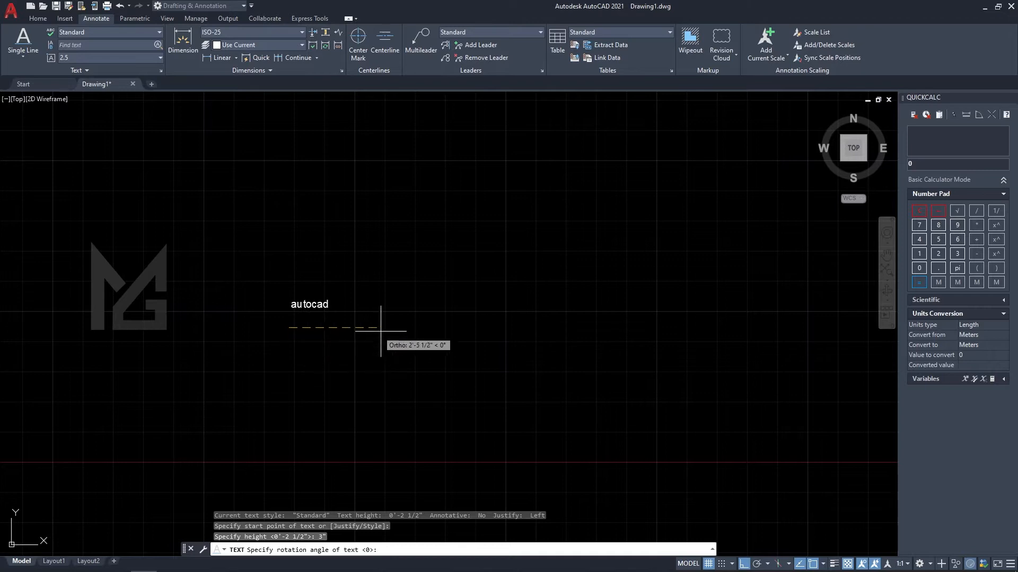
type("0")
key("Return")
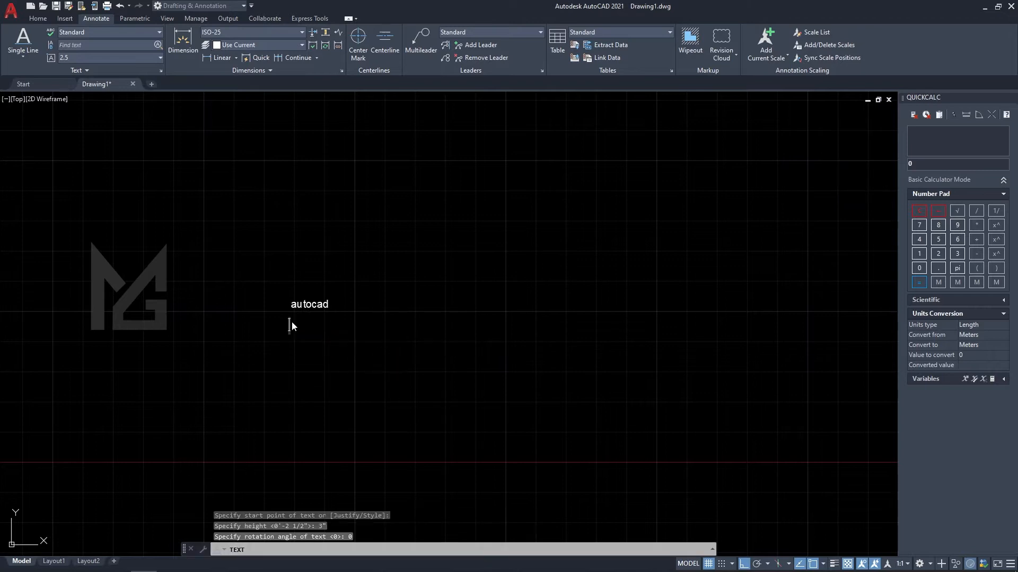
scroll(292, 321, "up", 3)
type("autocad")
left_click(512, 326)
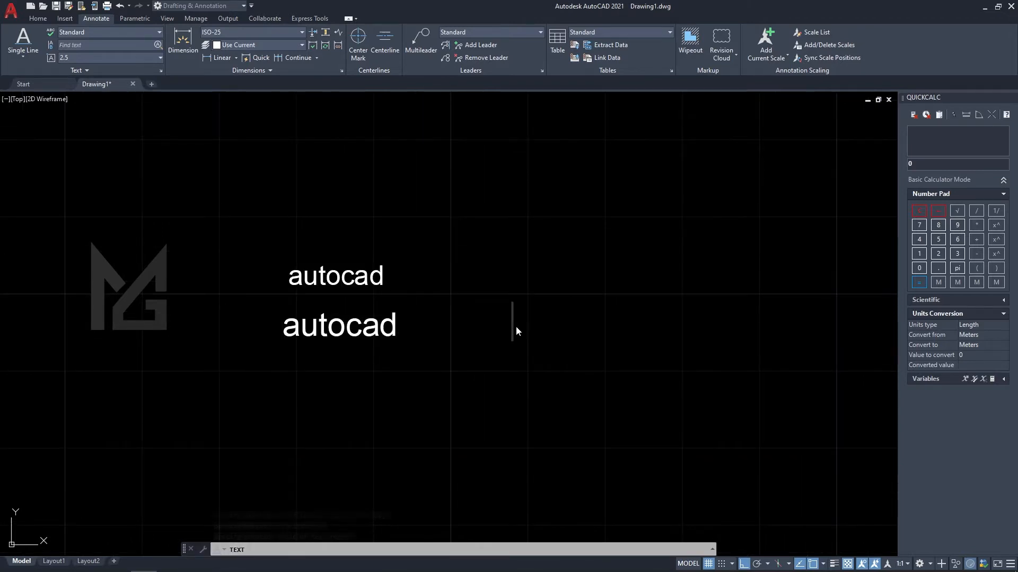
key("Escape")
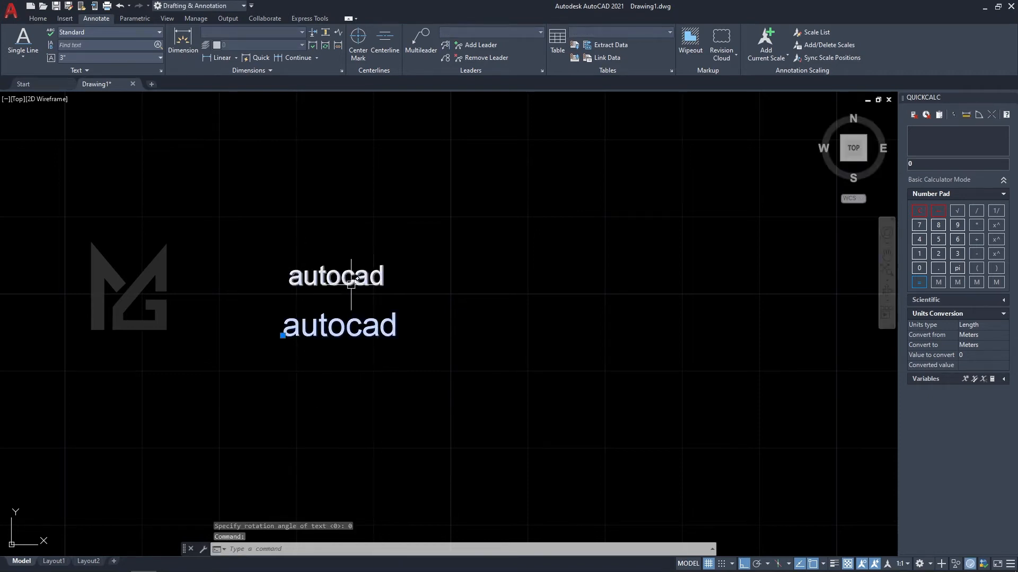
key("Escape")
Compare the editing options of the single-line and multiline "autocad" texts, leaving both texts as they are.
double_click(393, 338)
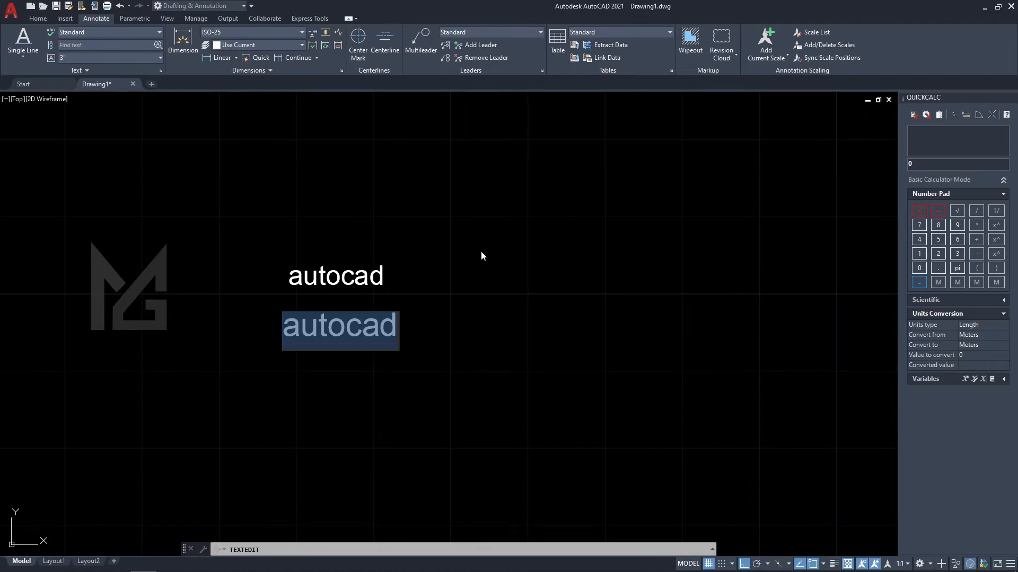
left_click(431, 264)
key("Escape")
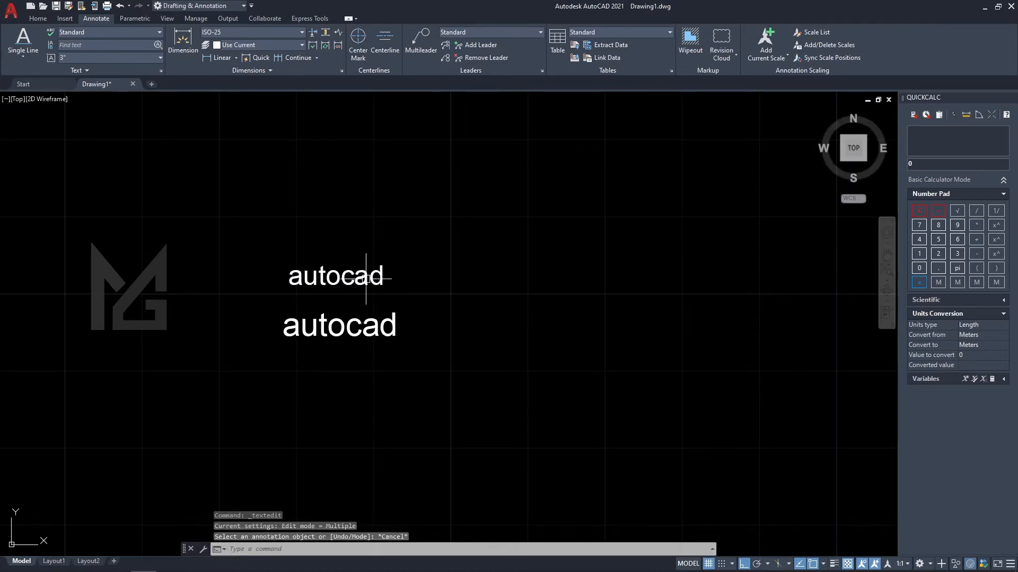
double_click(365, 278)
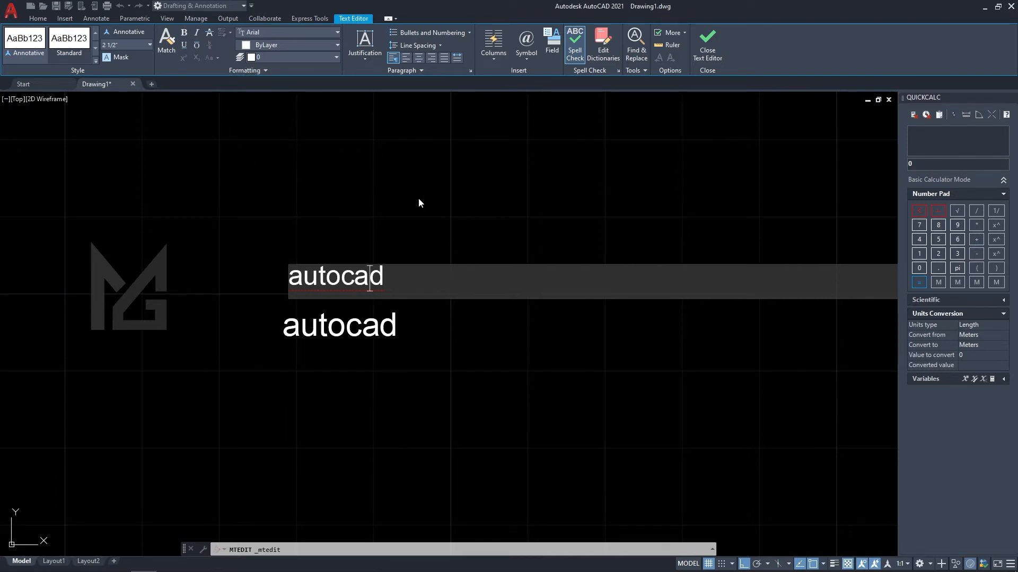
left_click(637, 240)
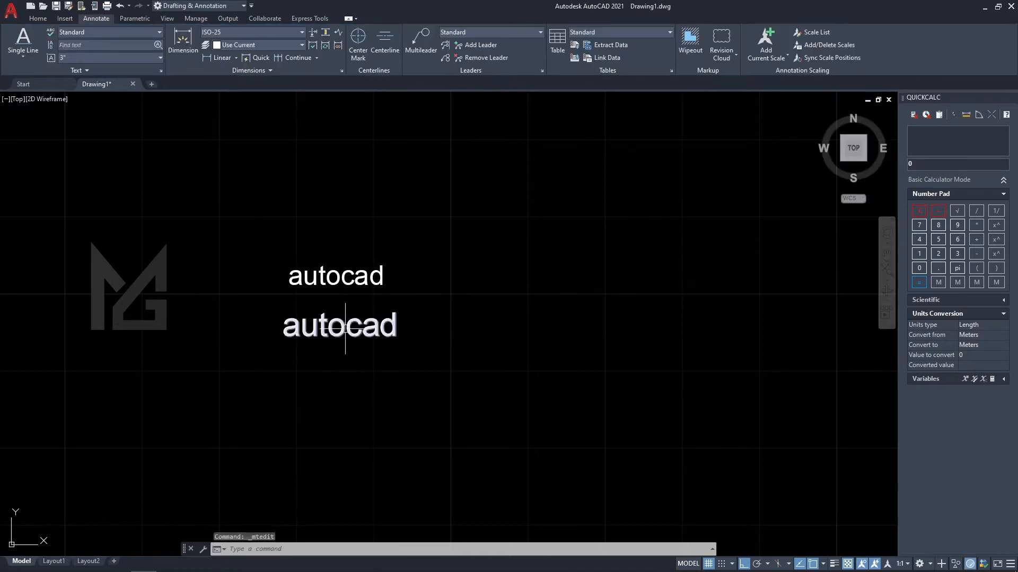
left_click(387, 335)
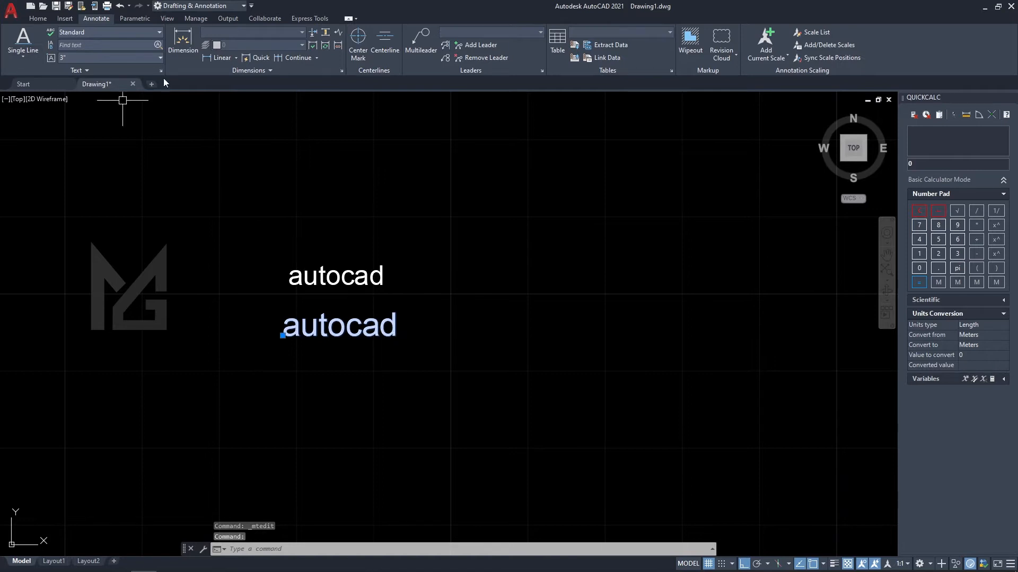
double_click(335, 276)
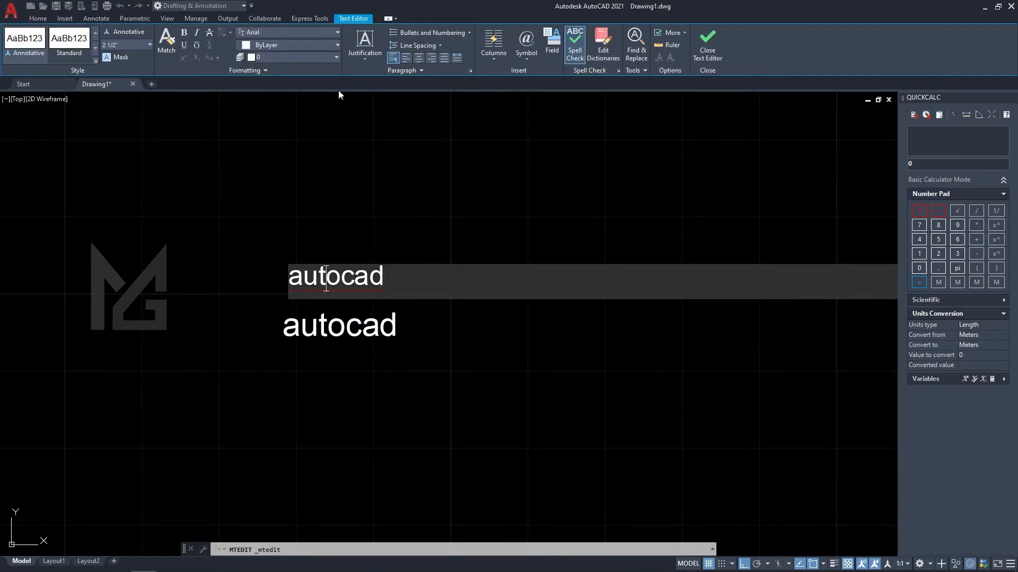
left_click(366, 215)
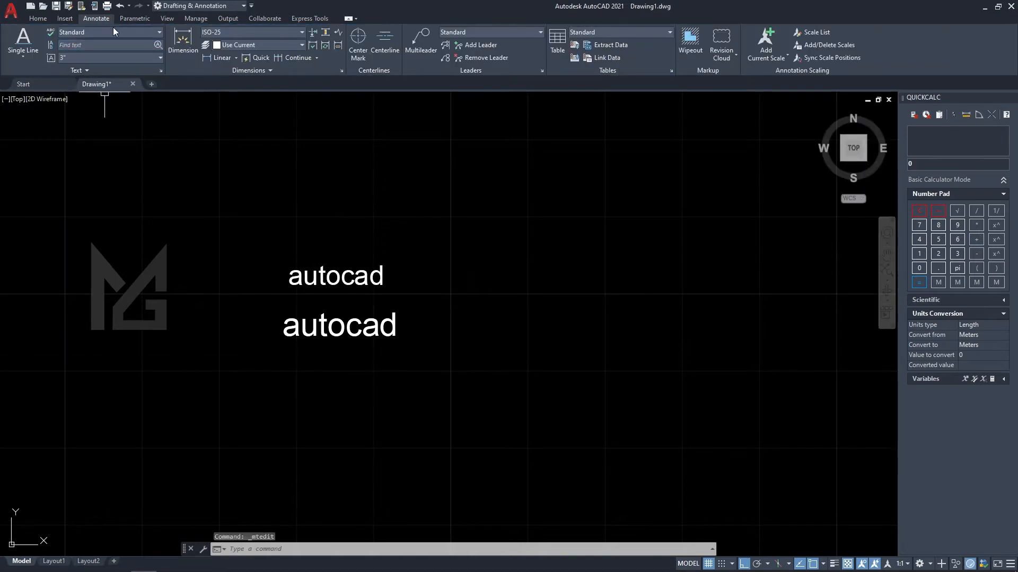
left_click(24, 55)
left_click(34, 77)
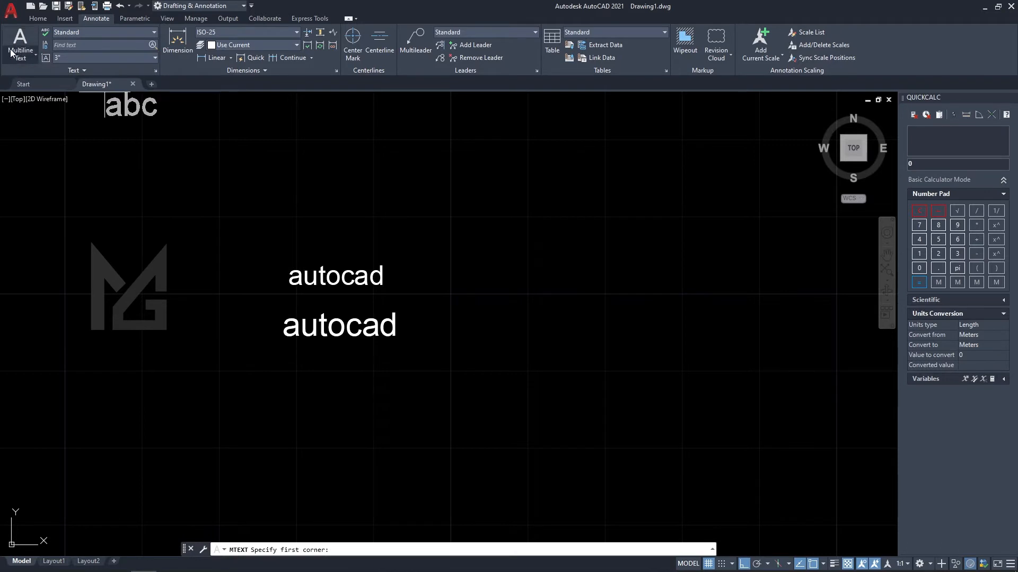
left_click(112, 31)
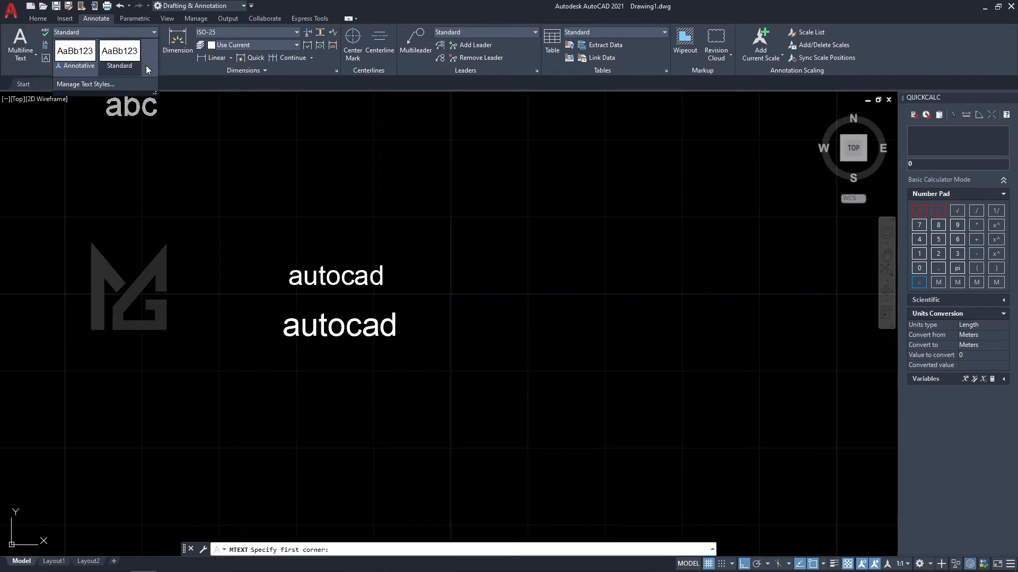
left_click(125, 52)
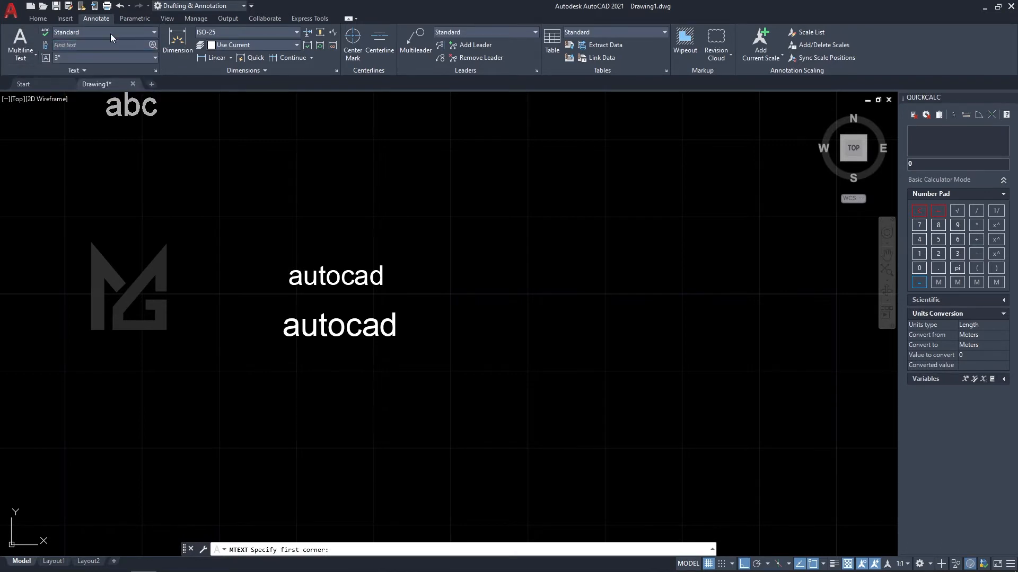
left_click(110, 34)
left_click(122, 51)
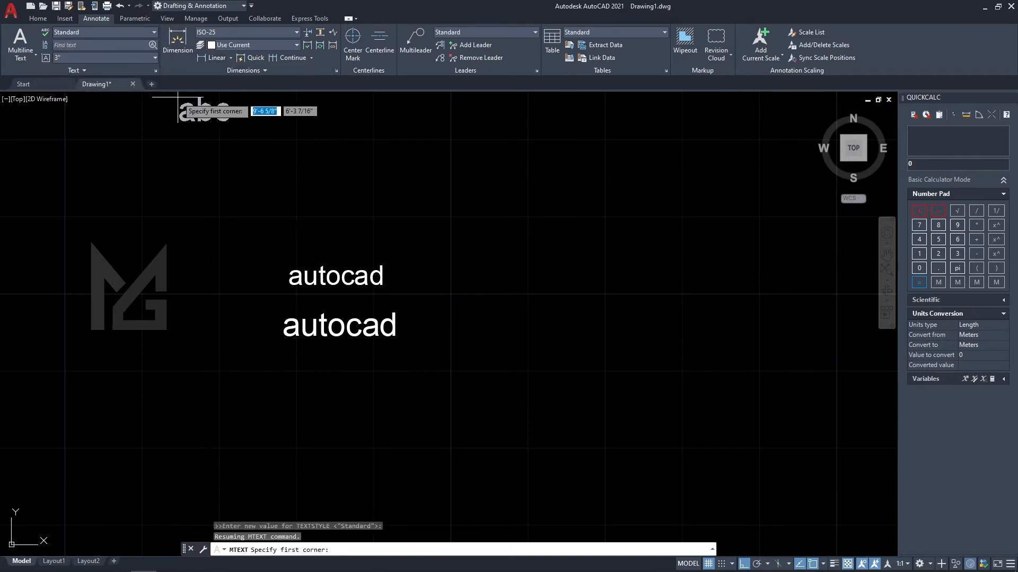
Create a new text style named mgd in the text style manager.
left_click(134, 33)
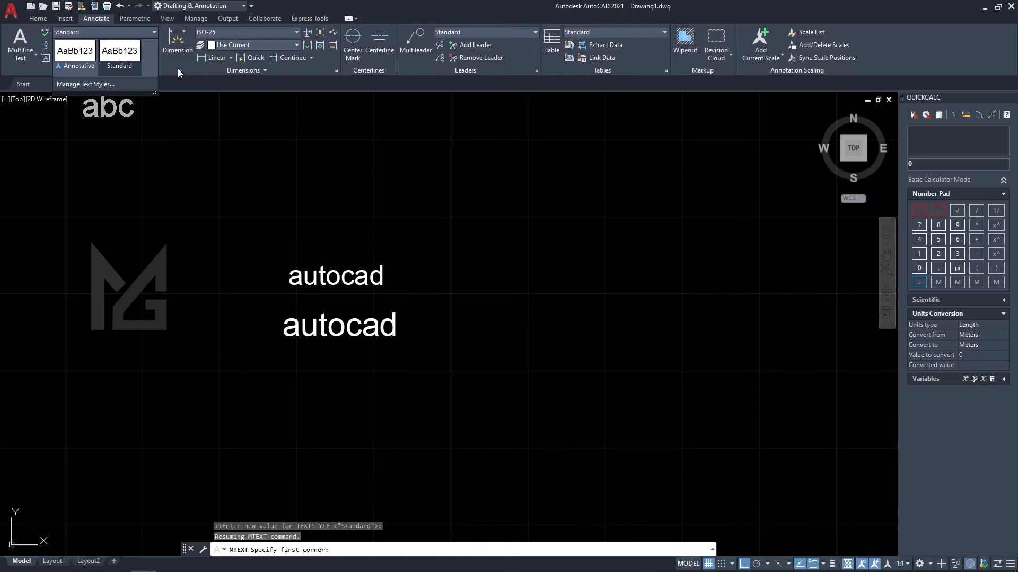
left_click(126, 85)
left_click(390, 250)
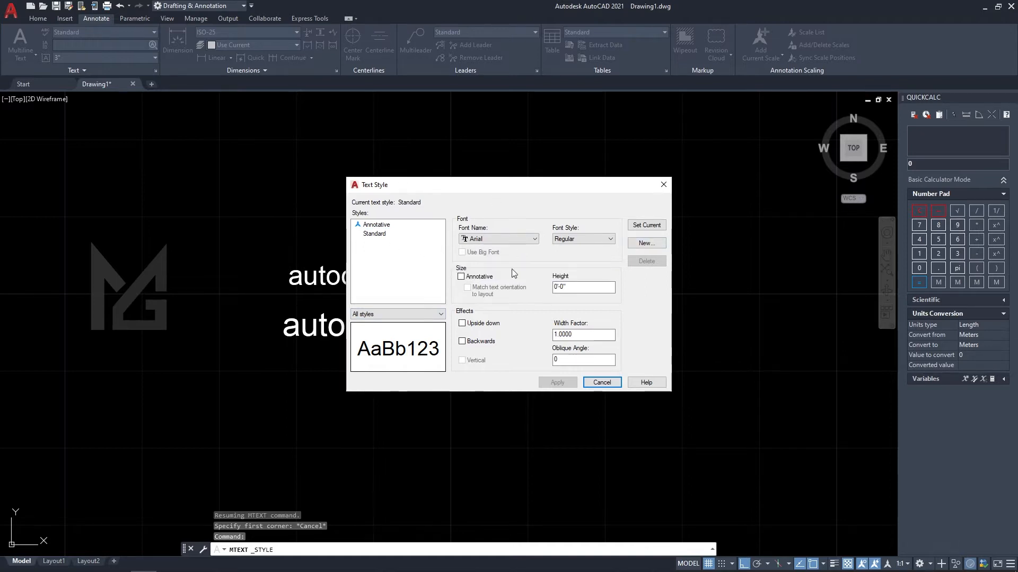
left_click(658, 243)
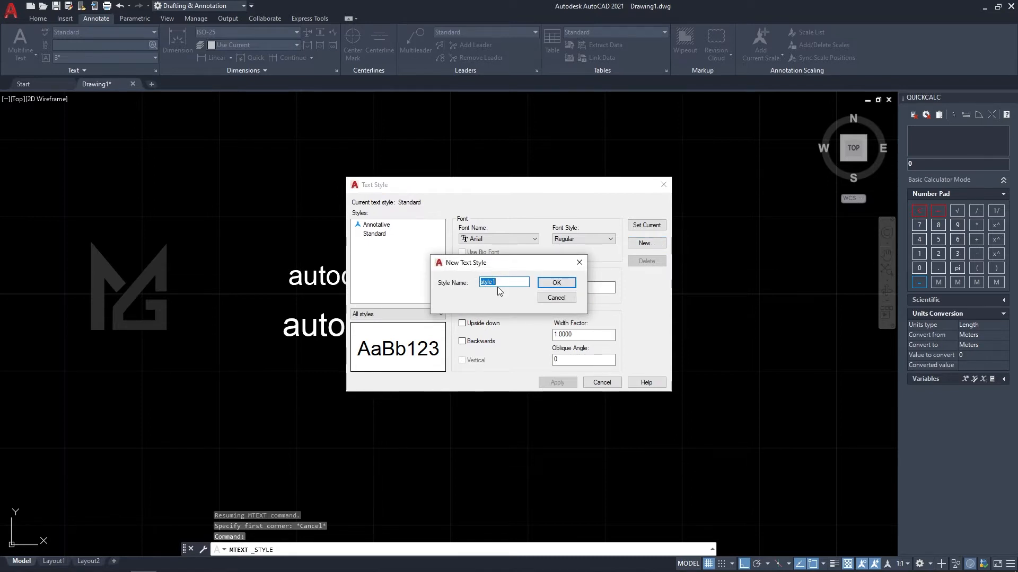
type("mgd")
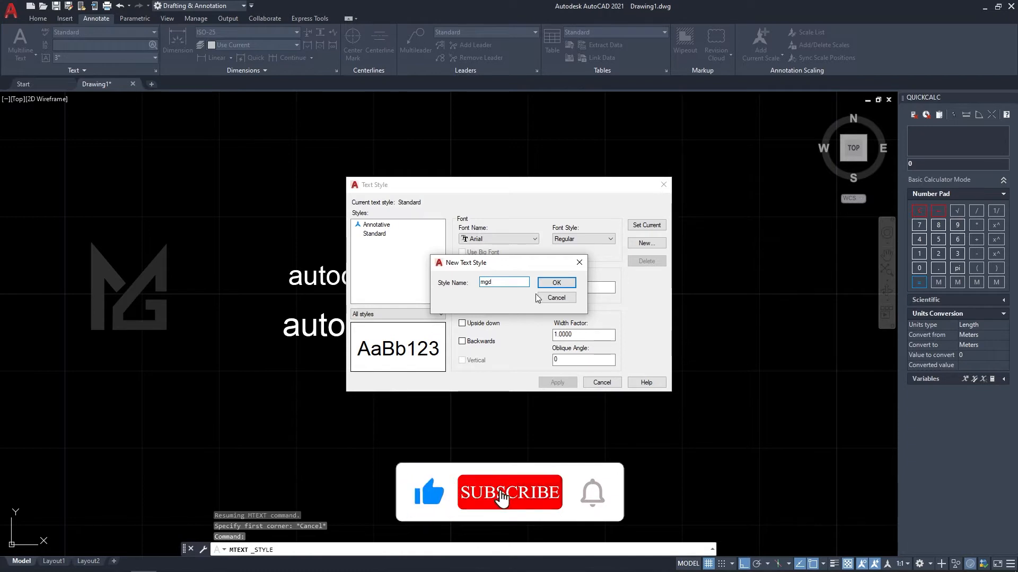
left_click(557, 283)
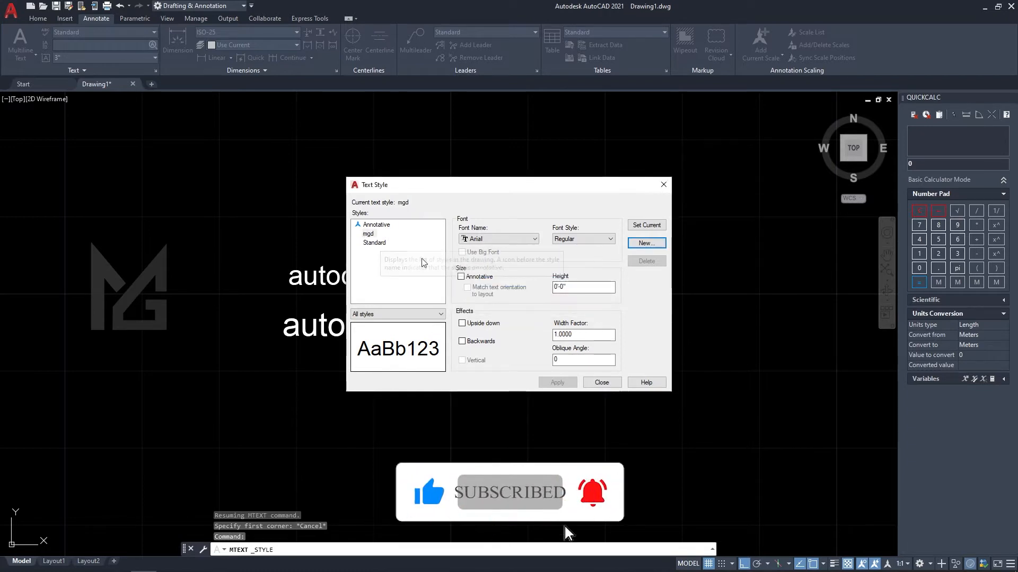
Set the font of the mgd text style to Open Sans, Bold.
left_click(517, 240)
scroll(530, 277, "down", 5)
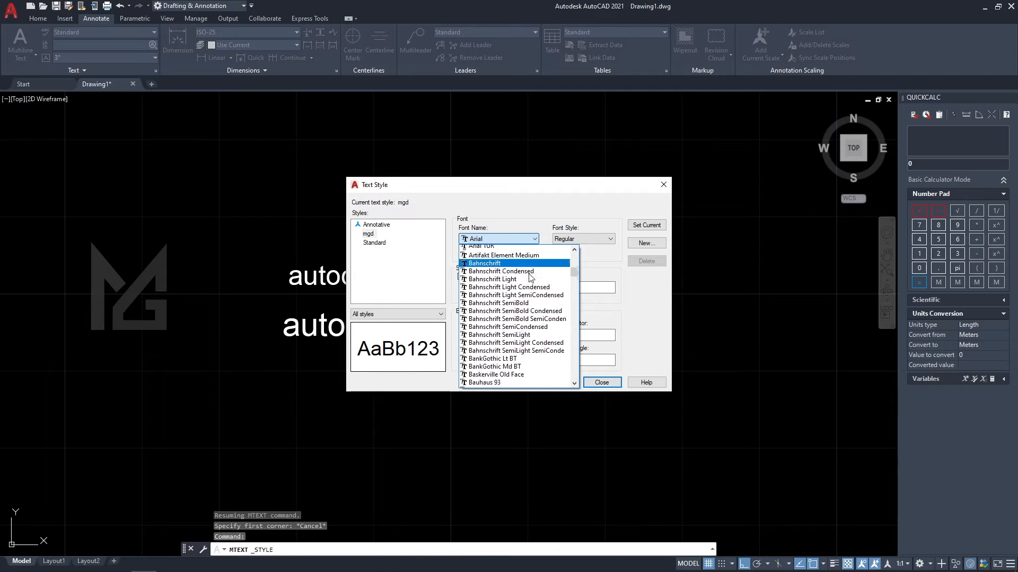
type("op")
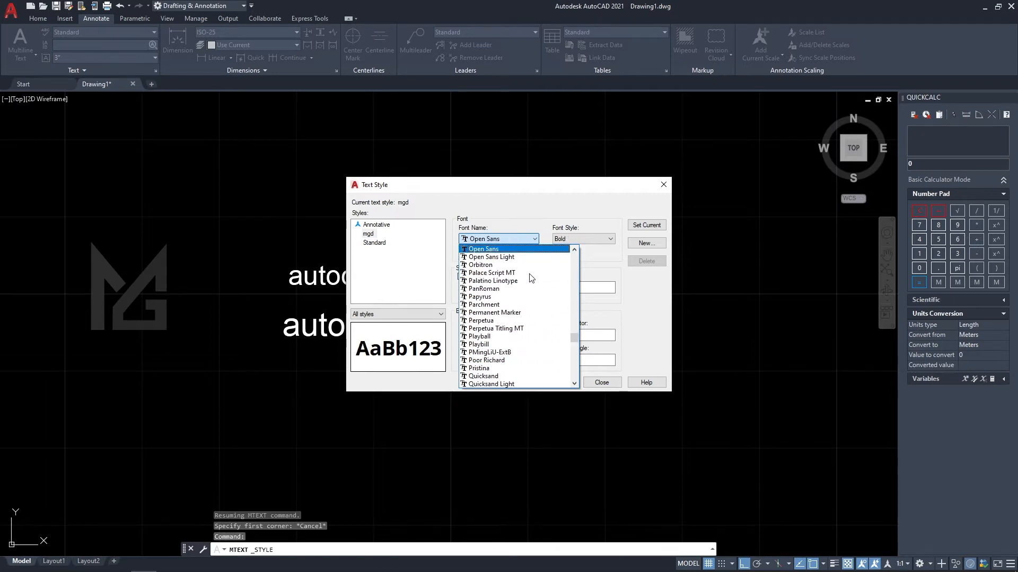
left_click(584, 237)
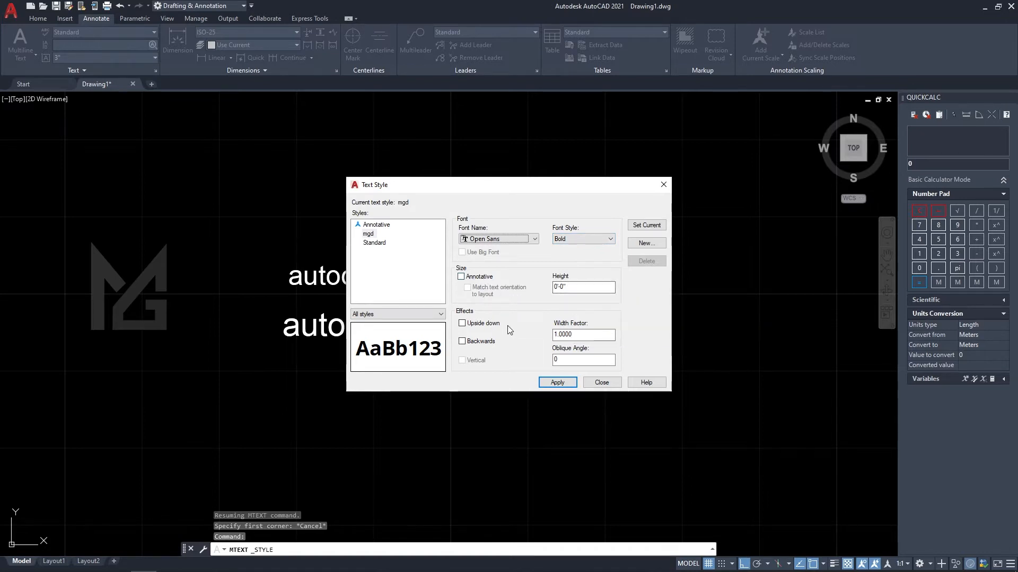
Try the Upside down and Backwards effects on the mgd text style and switch both off again.
left_click(494, 325)
left_click(493, 325)
left_click(485, 343)
left_click(475, 344)
left_click(588, 335)
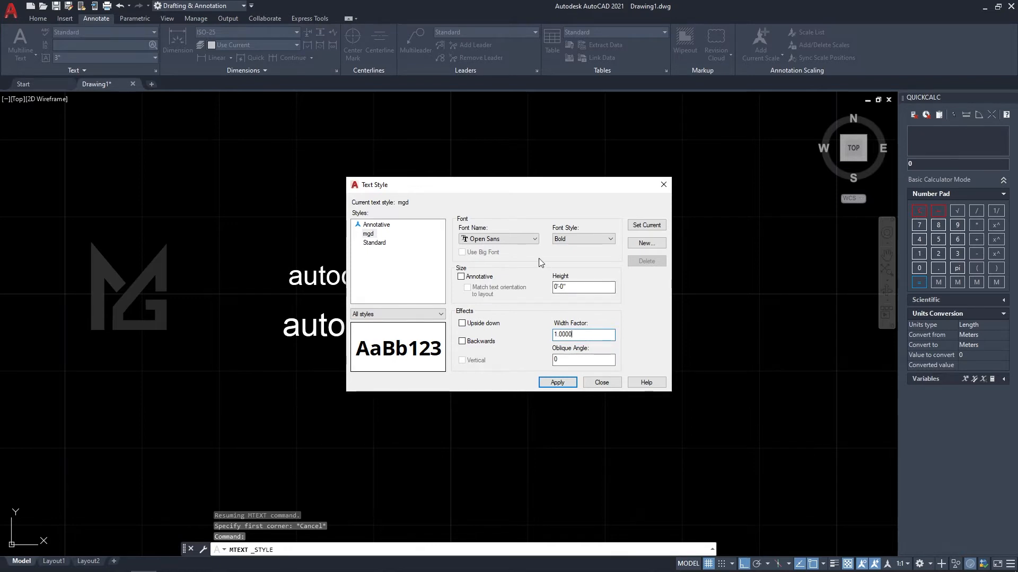
Apply the changes to the mgd text style and close the text style manager.
left_click(569, 382)
left_click(602, 382)
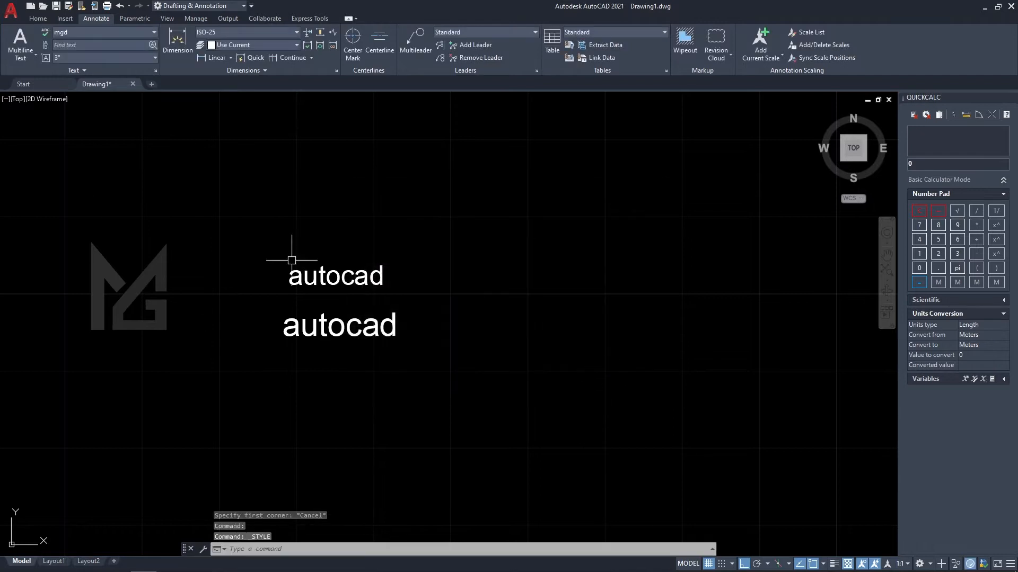
Switch the current text style to Standard and back to mgd.
left_click(96, 32)
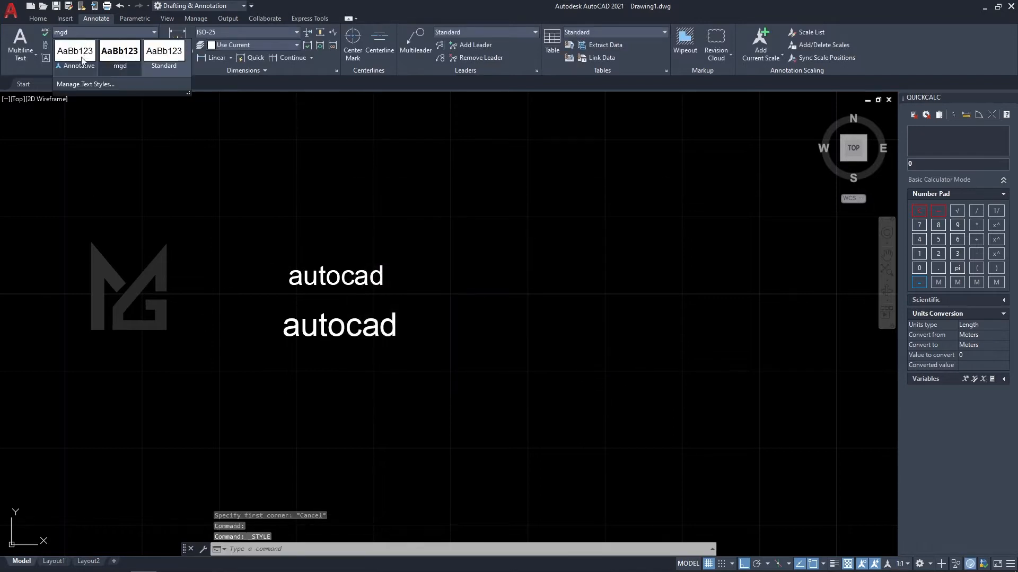
left_click(164, 67)
left_click(110, 34)
left_click(118, 66)
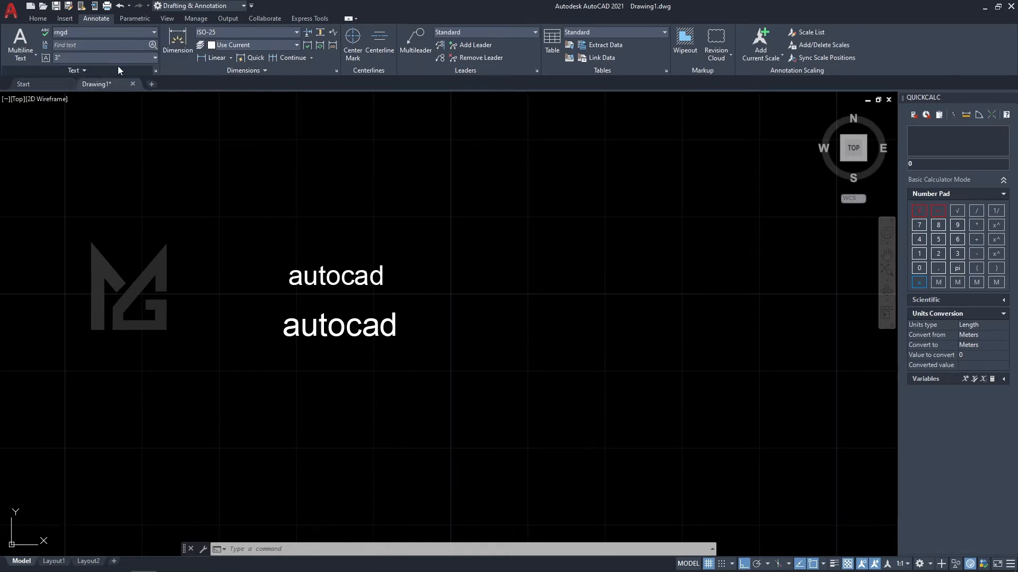
Create a multiline text reading "autocad" in the mgd style above the two existing texts.
left_click(20, 46)
left_click(279, 211)
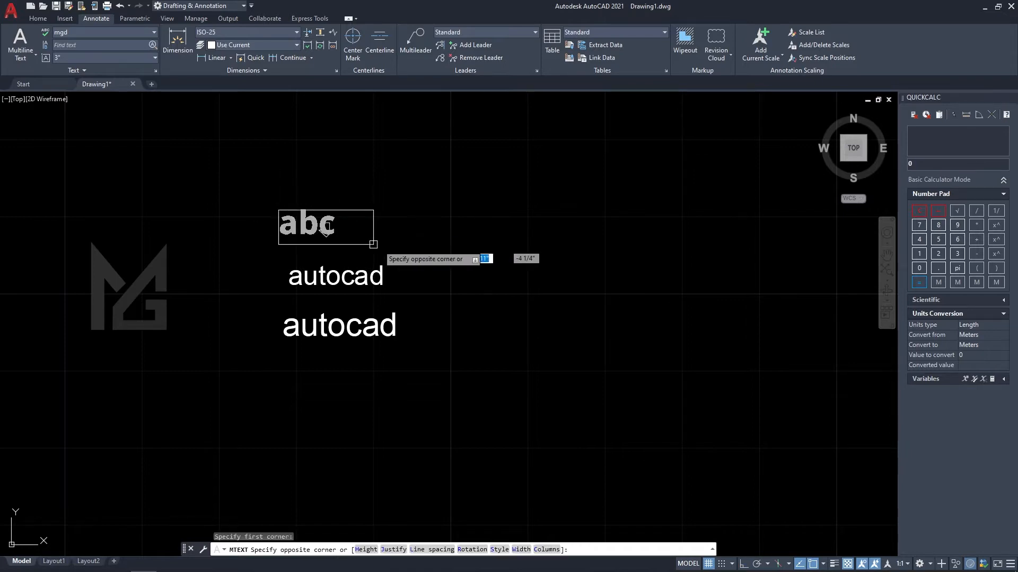
left_click(488, 259)
type("autocad")
left_click(578, 283)
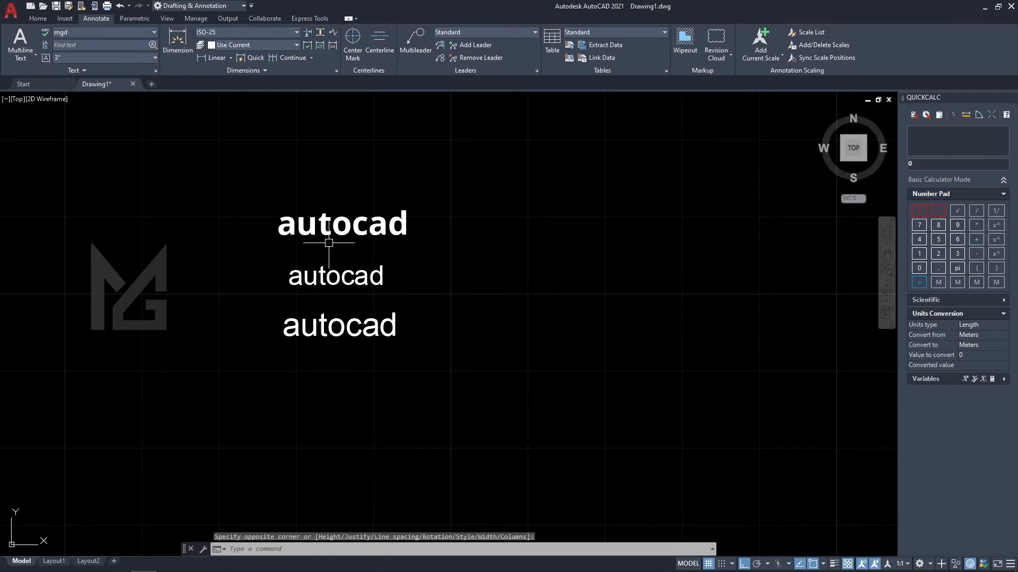
Search the drawing for the text "autocad", step through the matches and close the search.
left_click(325, 223)
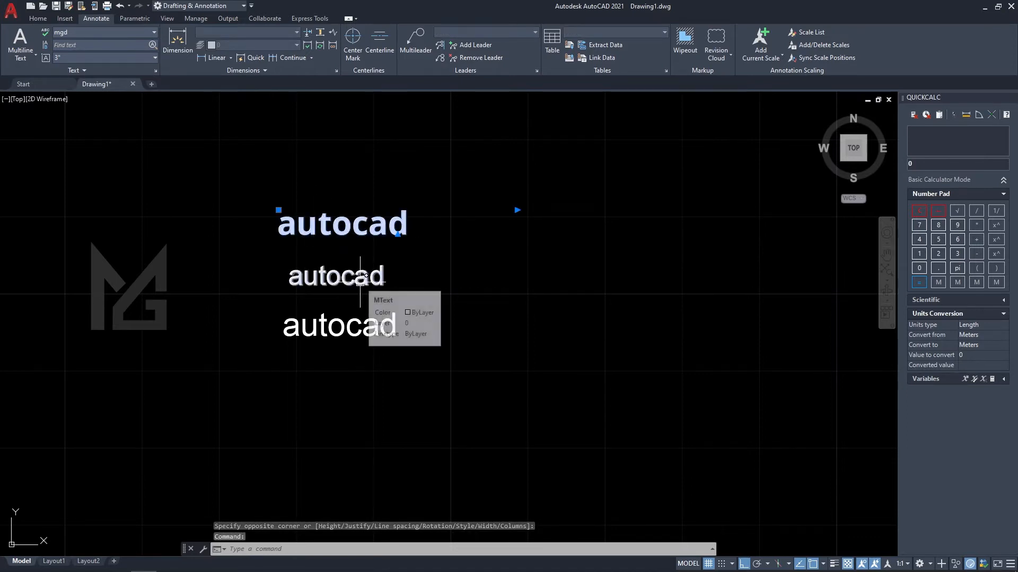
left_click(75, 45)
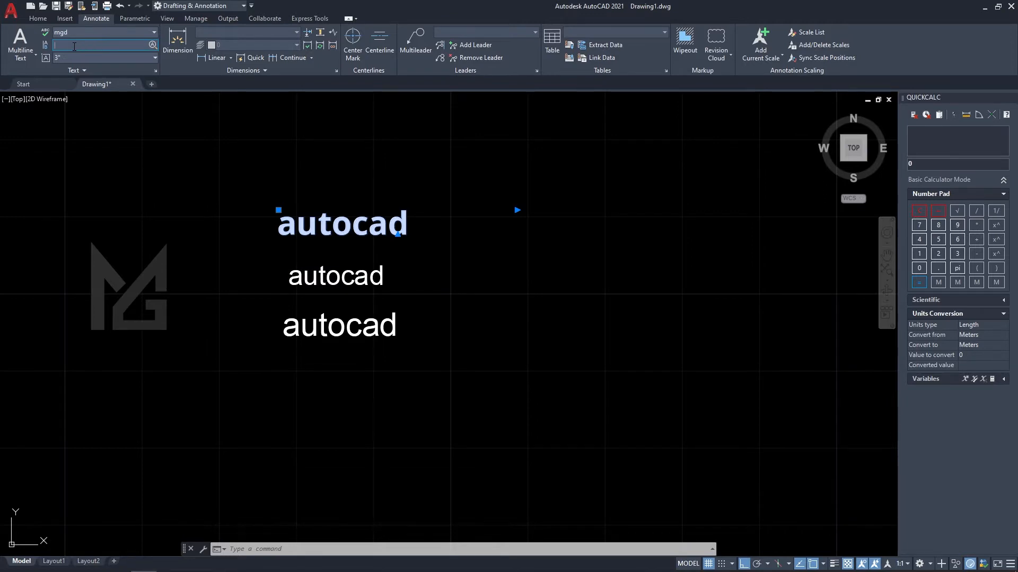
type("autocad")
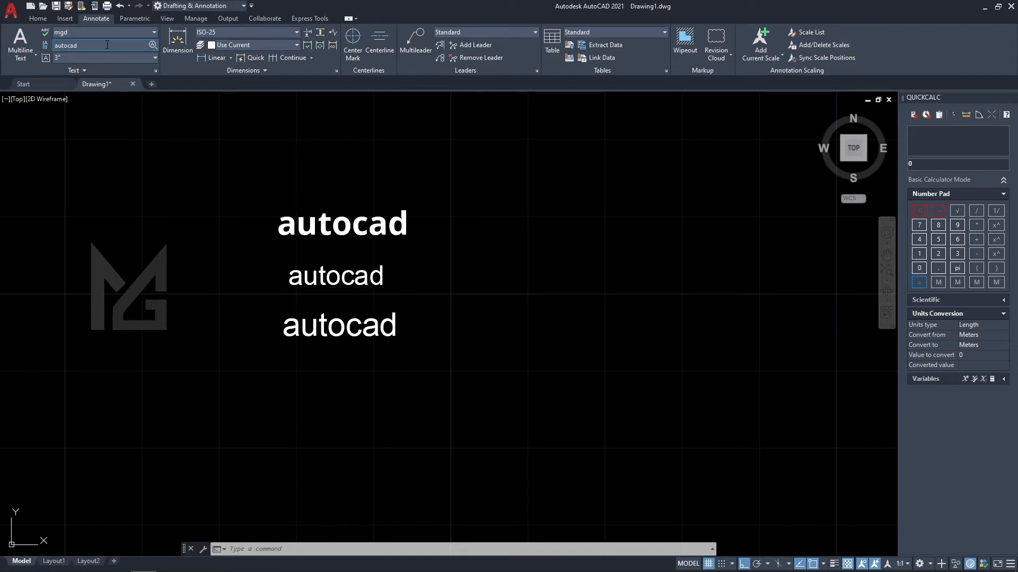
left_click(153, 45)
left_click(494, 441)
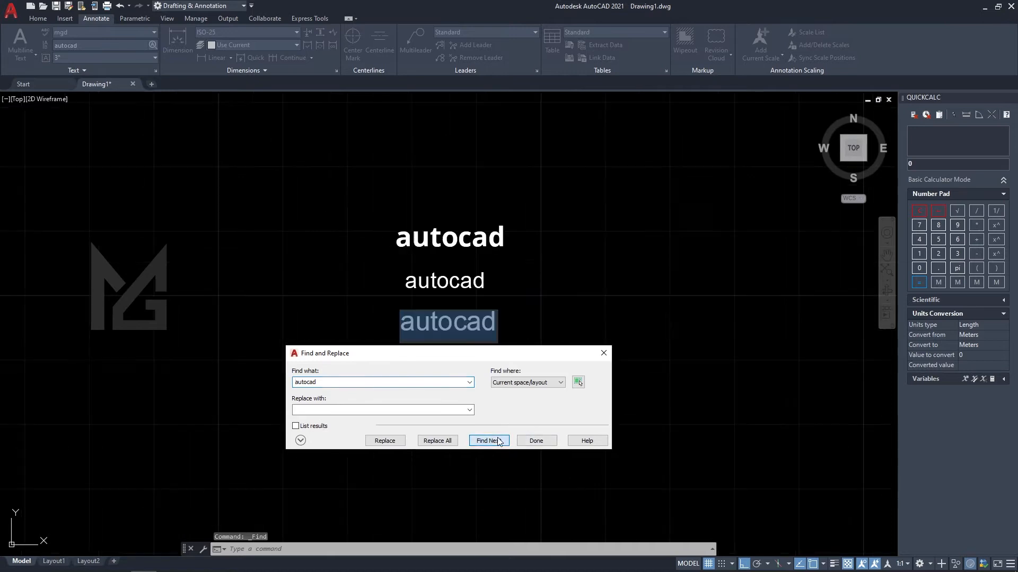
left_click(494, 441)
left_click(493, 442)
left_click(527, 434)
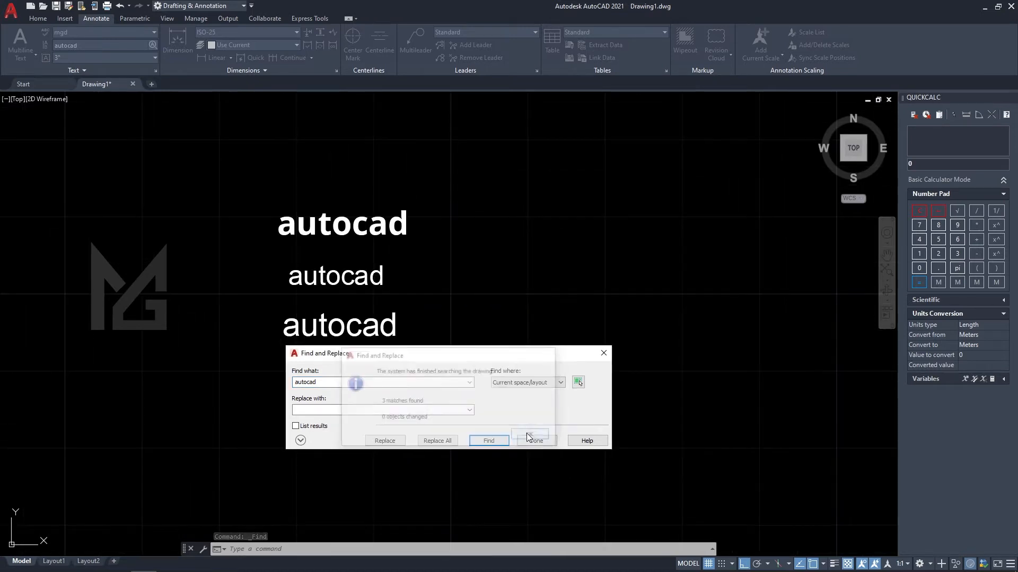
left_click(601, 355)
Set the default text height to 2 1/2" and make Standard the current text style.
left_click(93, 46)
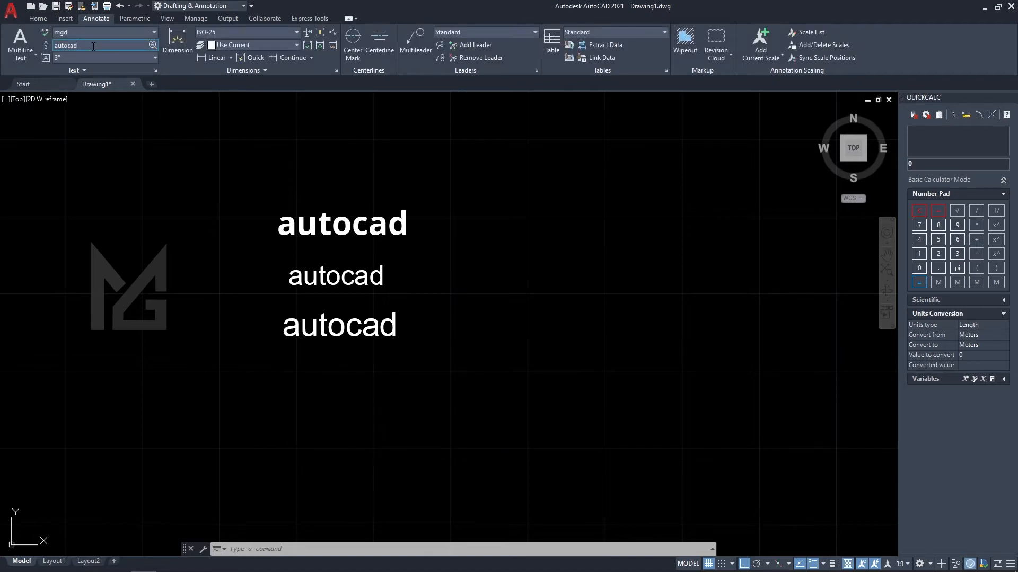
left_click(93, 57)
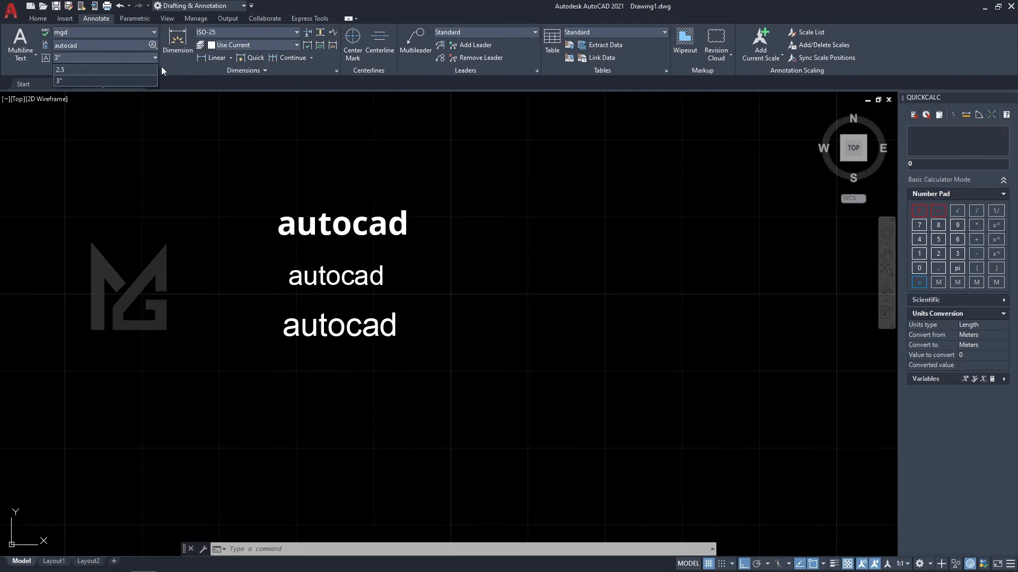
left_click(132, 70)
left_click(141, 55)
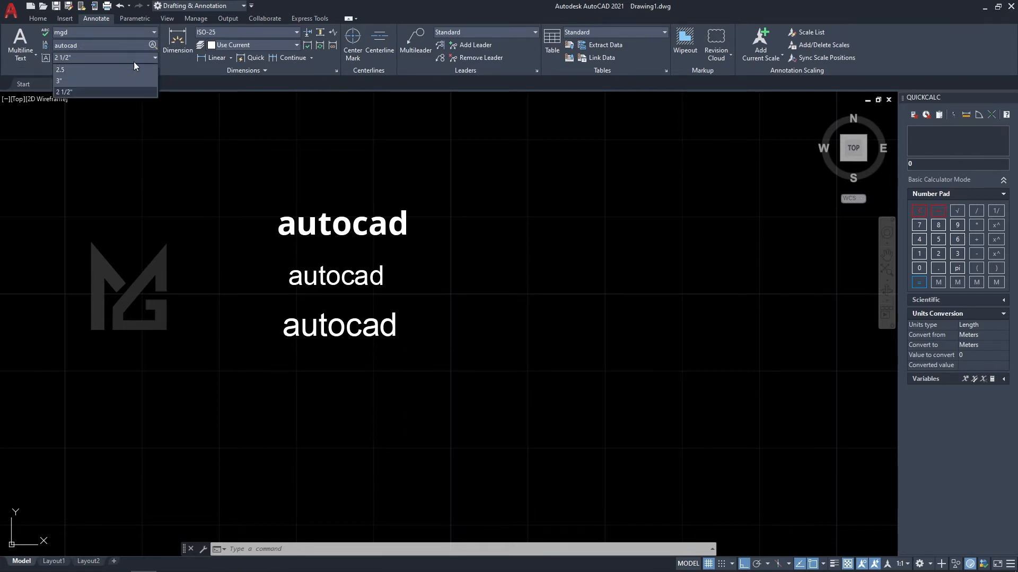
left_click(115, 67)
left_click(114, 57)
left_click(99, 91)
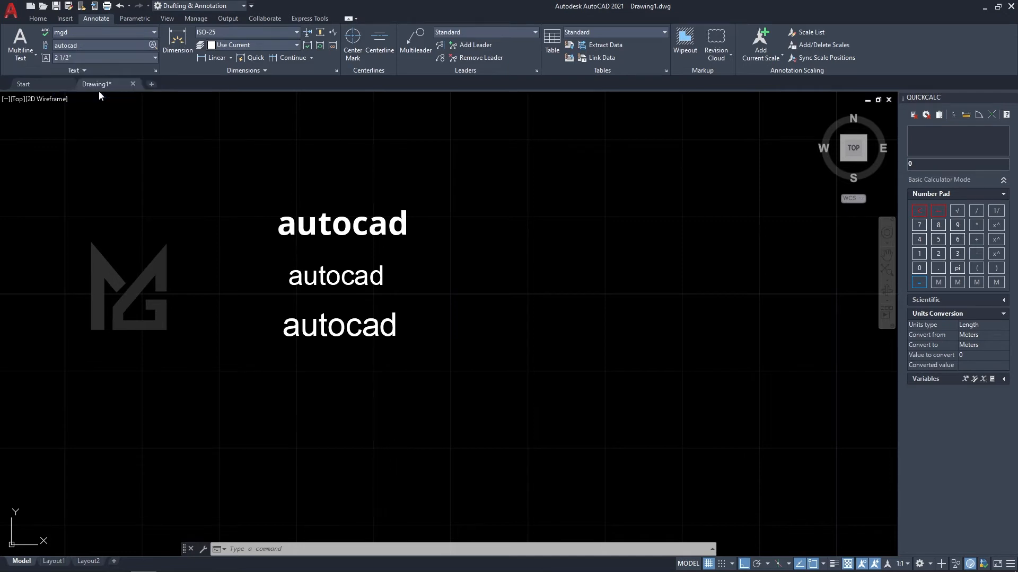
left_click(103, 34)
left_click(167, 56)
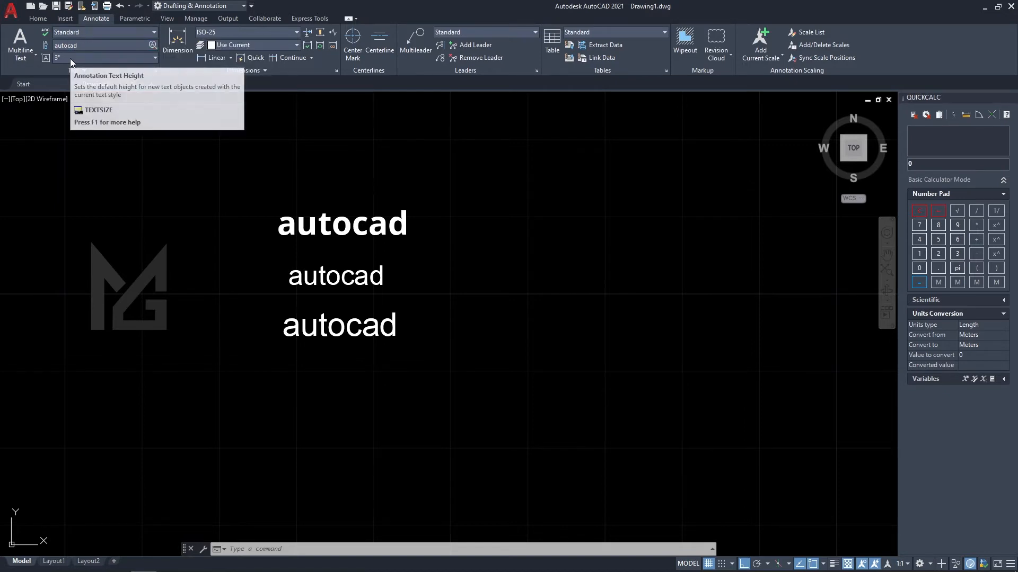
Open the lorem ipsum paragraph for editing and change the font of all its text to Open Sans.
middle_click_drag(268, 228, 250, 275)
scroll(164, 207, "down", 8)
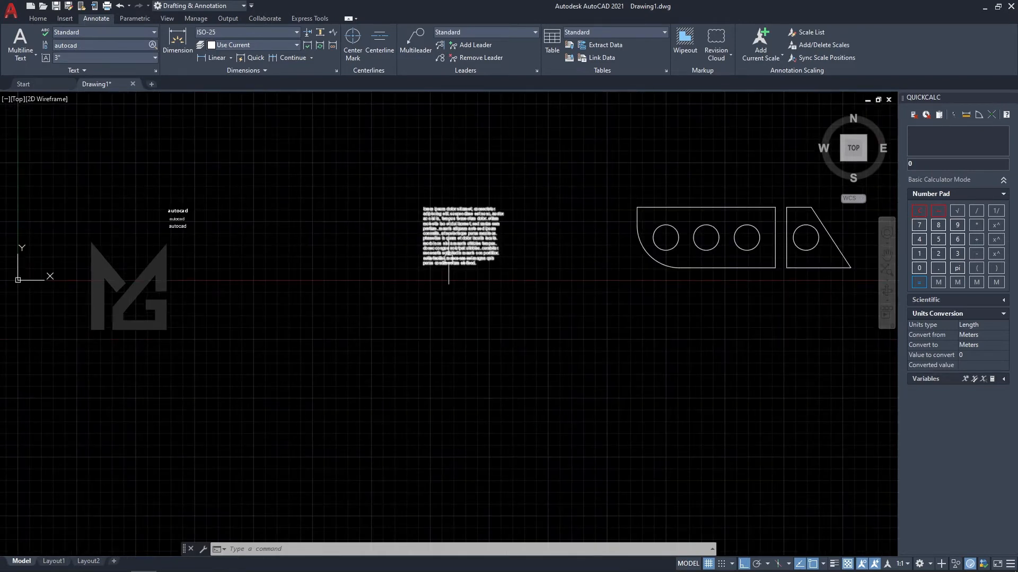
left_click(437, 222)
scroll(458, 220, "up", 6)
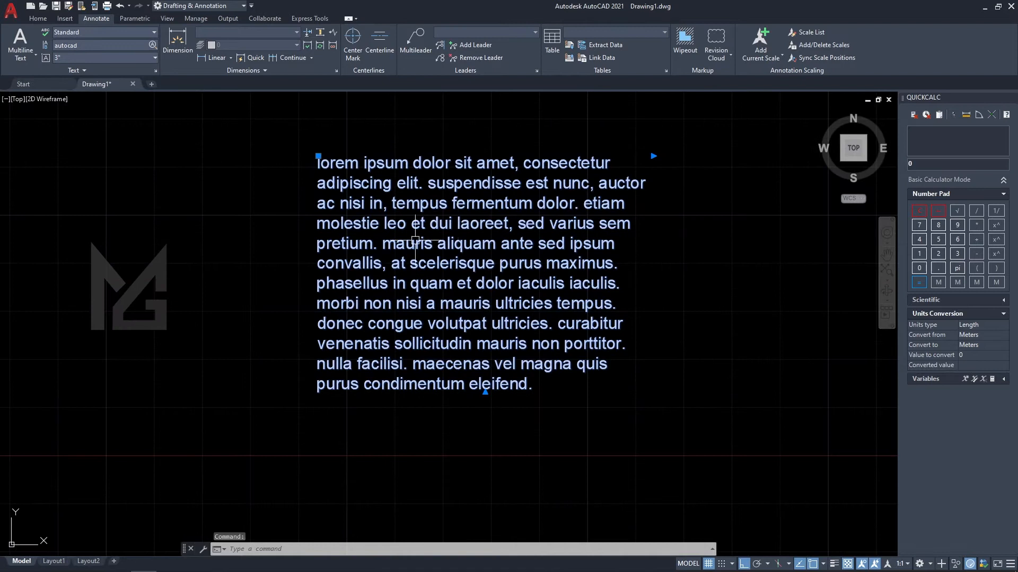
scroll(393, 232, "up", 3)
scroll(433, 216, "down", 3)
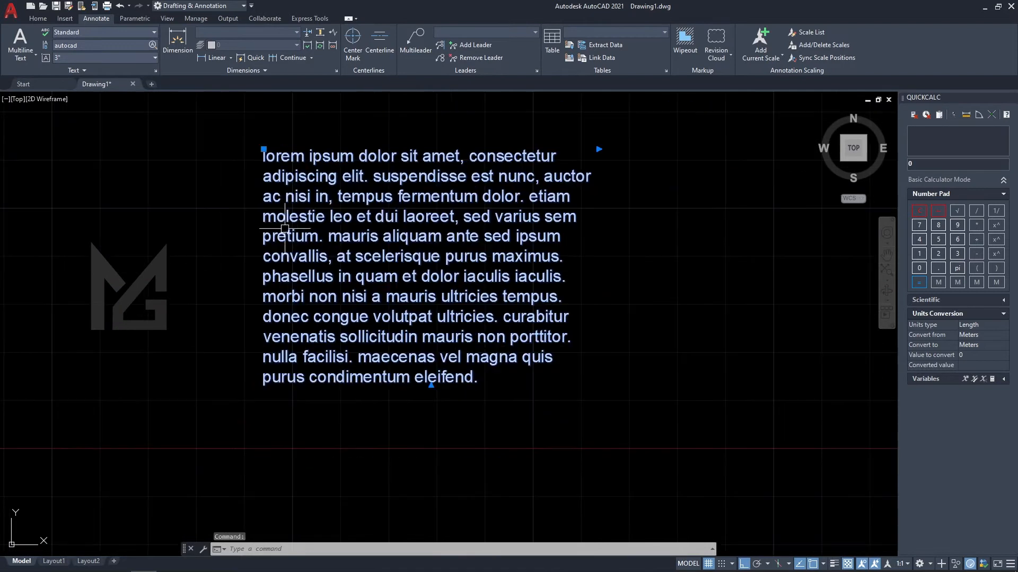
double_click(432, 217)
scroll(357, 274, "down", 4)
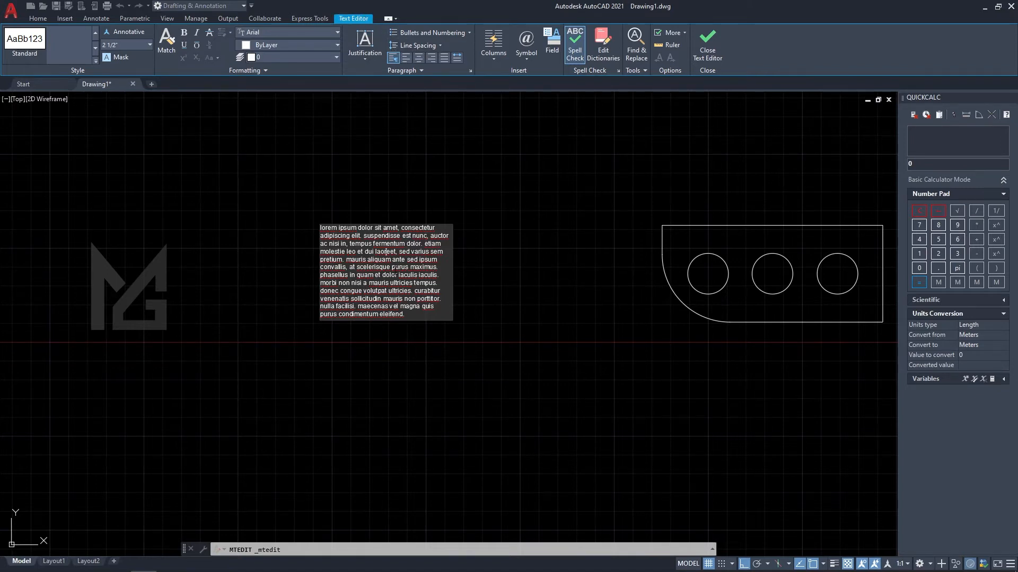
scroll(395, 270, "up", 4)
key("ctrl+a")
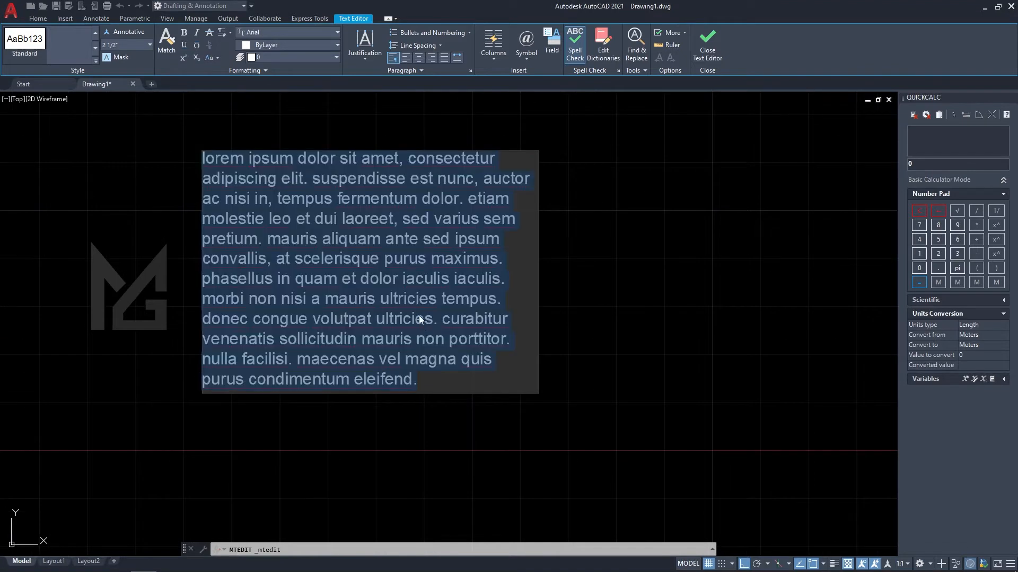
left_click(271, 32)
left_click(251, 247)
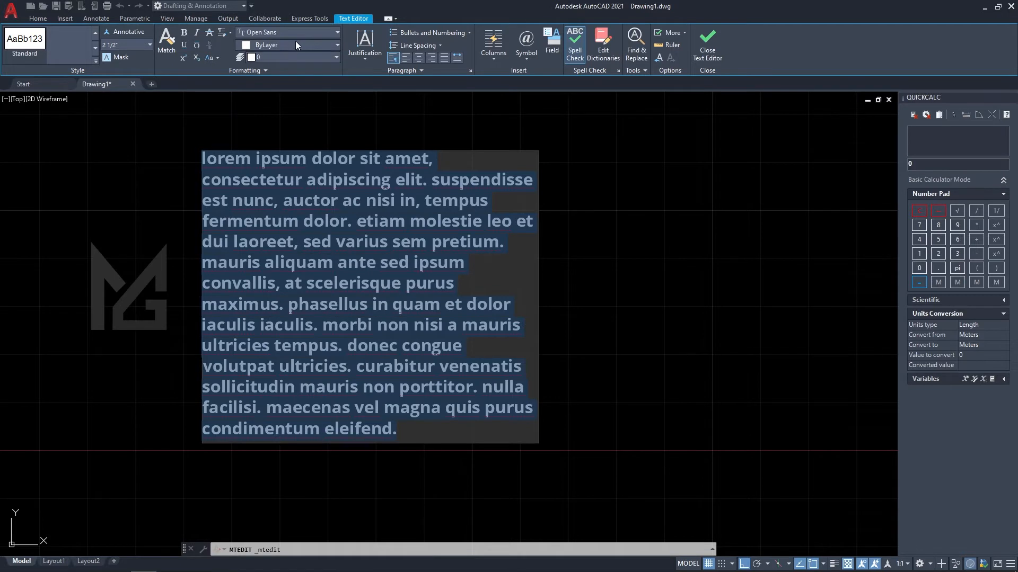
Set the paragraph's text color to 255,255,255 and look at the available layers.
left_click(299, 42)
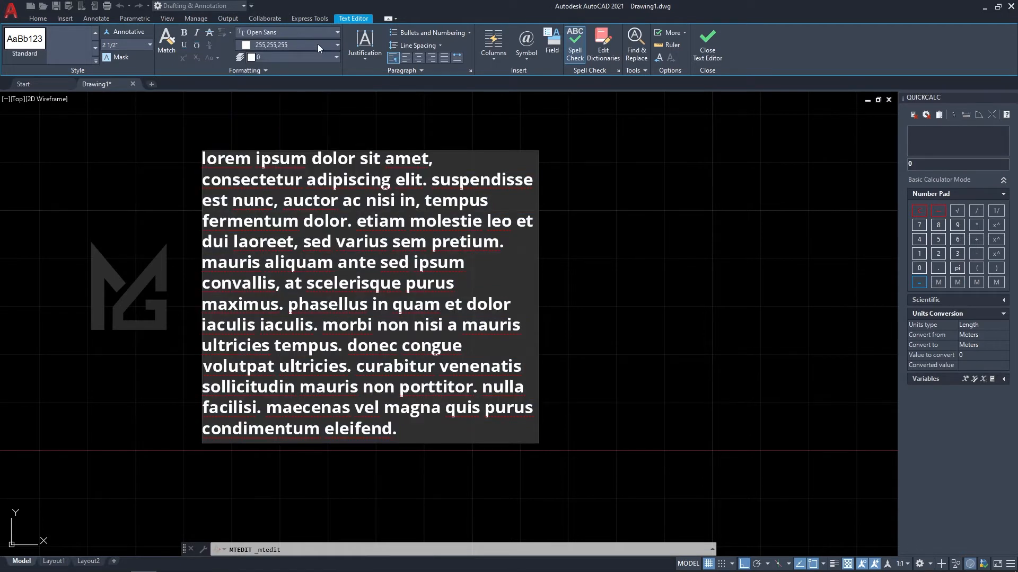
left_click(318, 45)
left_click(317, 43)
left_click(275, 57)
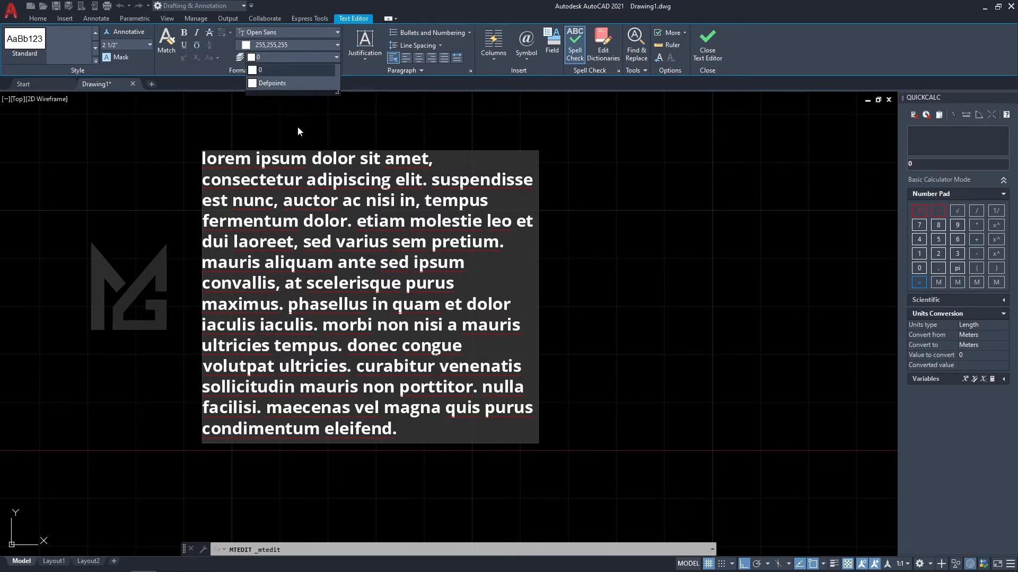
left_click(352, 288)
Toggle italic on and off for the whole paragraph and apply an overline to it.
left_click_drag(397, 429, 194, 156)
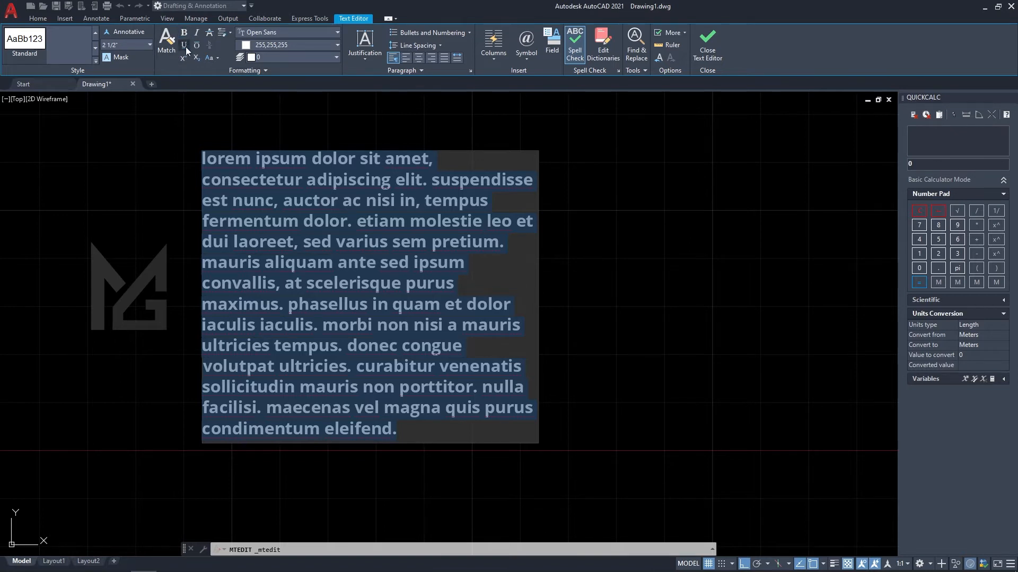
left_click(196, 33)
left_click(196, 33)
left_click(198, 44)
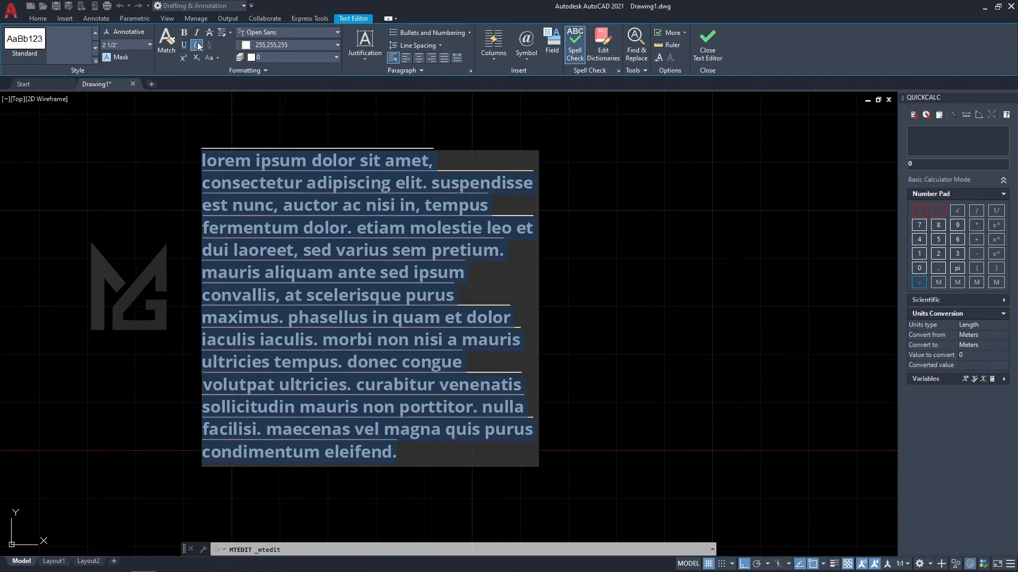
left_click(170, 58)
Convert the entire paragraph to uppercase.
left_click_drag(397, 451, 360, 446)
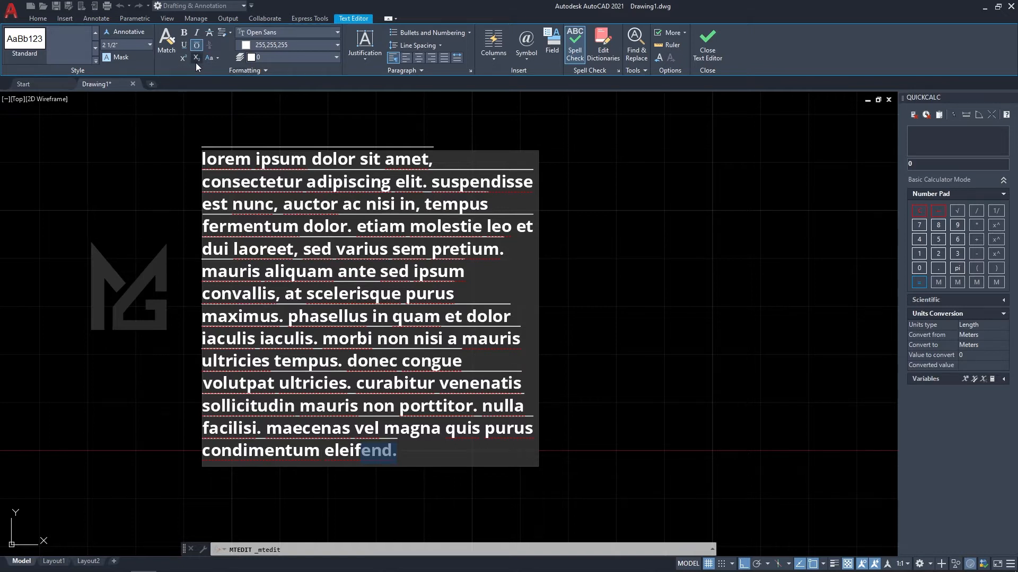
key("ctrl+a")
left_click(217, 57)
left_click(240, 74)
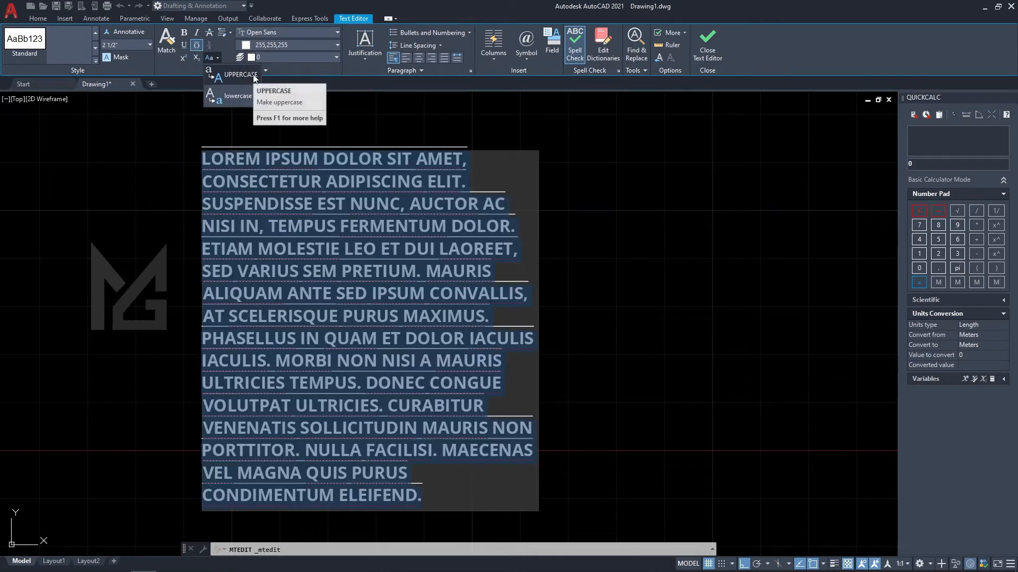
left_click(240, 80)
Convert all of the paragraph's text after the first word LOREM to lowercase.
key("ctrl+a")
key("ctrl+shift+Right")
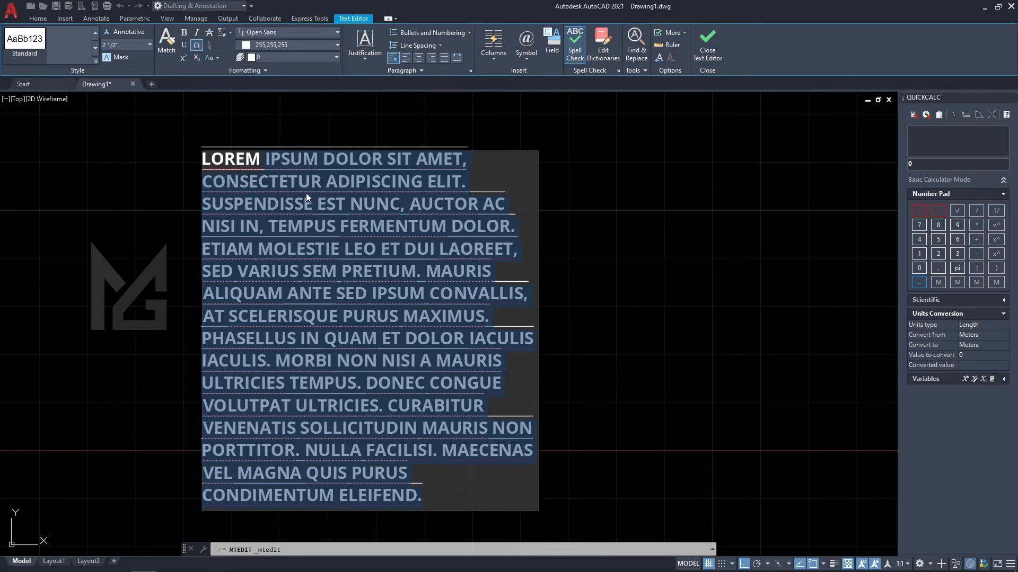
left_click(213, 61)
left_click(231, 94)
left_click(317, 184)
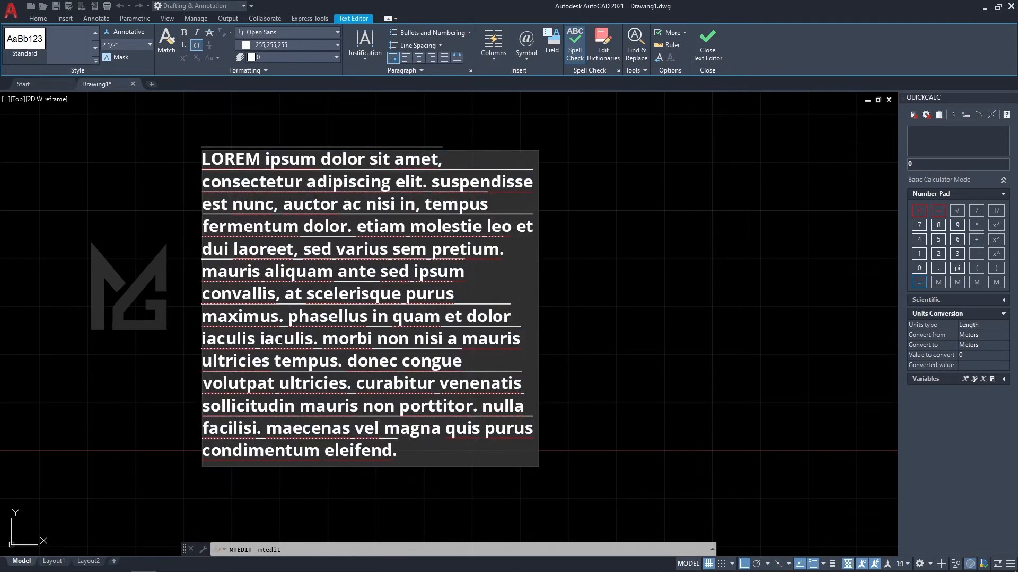
Apply strikethrough to the entire paragraph.
key("ctrl+a")
left_click(209, 33)
left_click(439, 297)
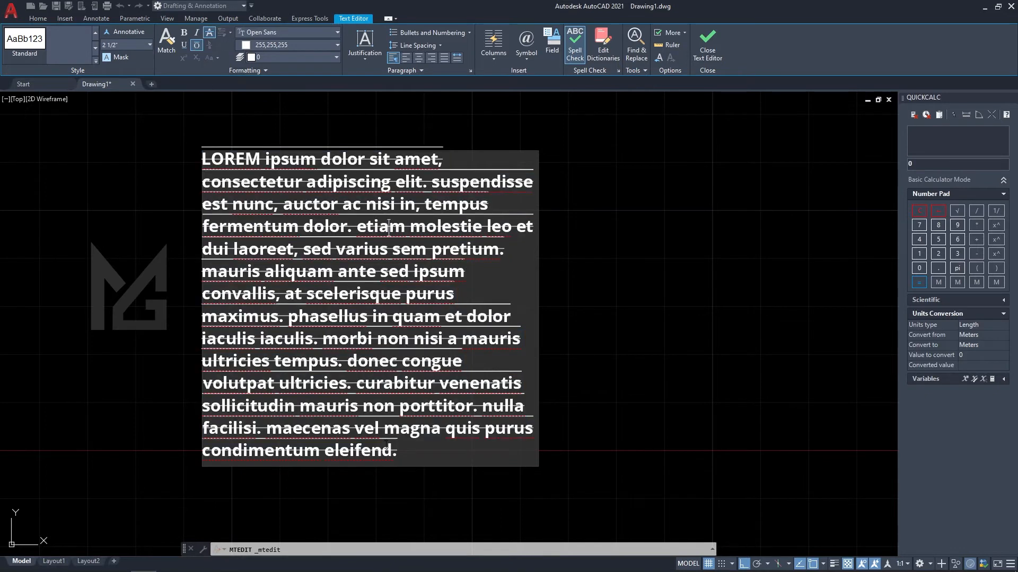
scroll(386, 449, "up", 3)
scroll(429, 469, "down", 3)
Try to apply underline and italic to the paragraph.
left_click_drag(426, 466, 231, 175)
left_click(398, 265)
left_click(185, 46)
left_click(196, 34)
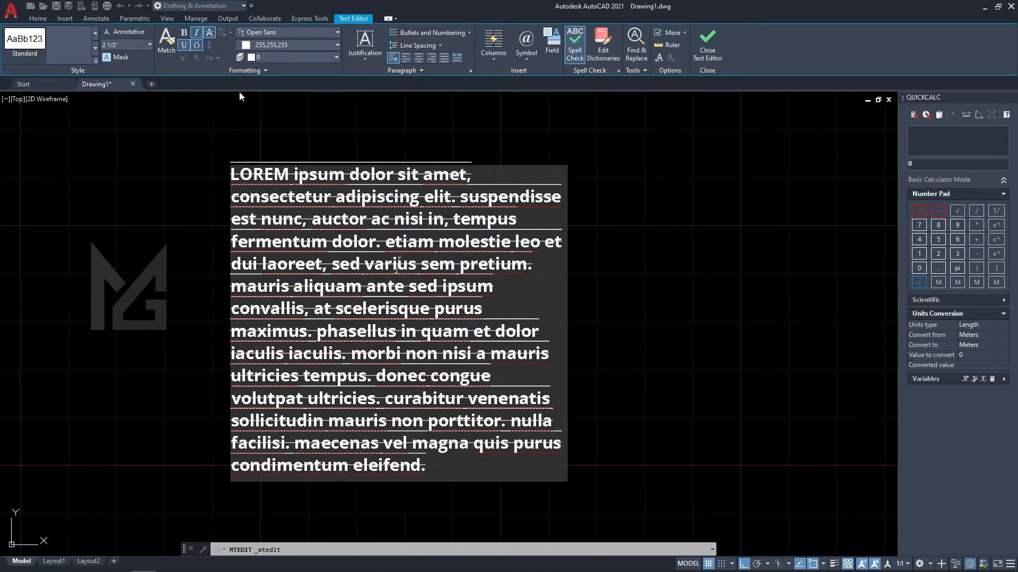
left_click(305, 199)
Remove all formatting from the entire paragraph.
left_click(440, 465)
left_click_drag(440, 464, 231, 175)
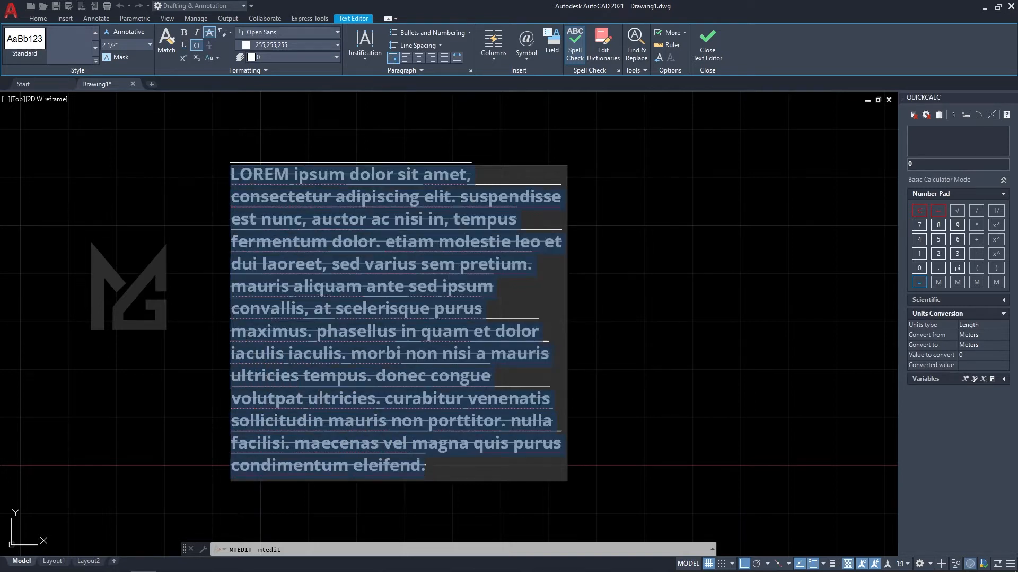
left_click(225, 32)
left_click(264, 90)
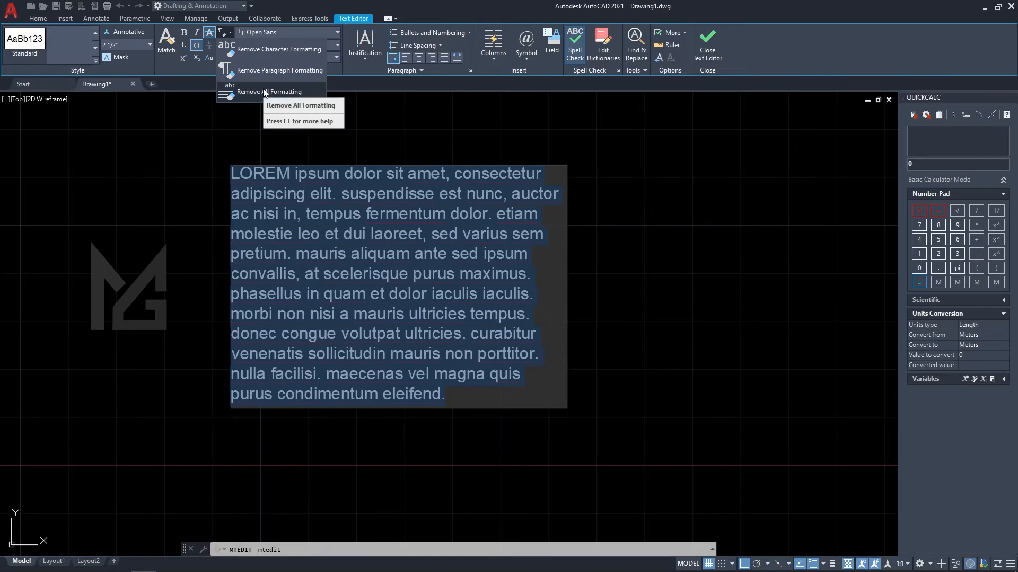
left_click(262, 90)
left_click(355, 300)
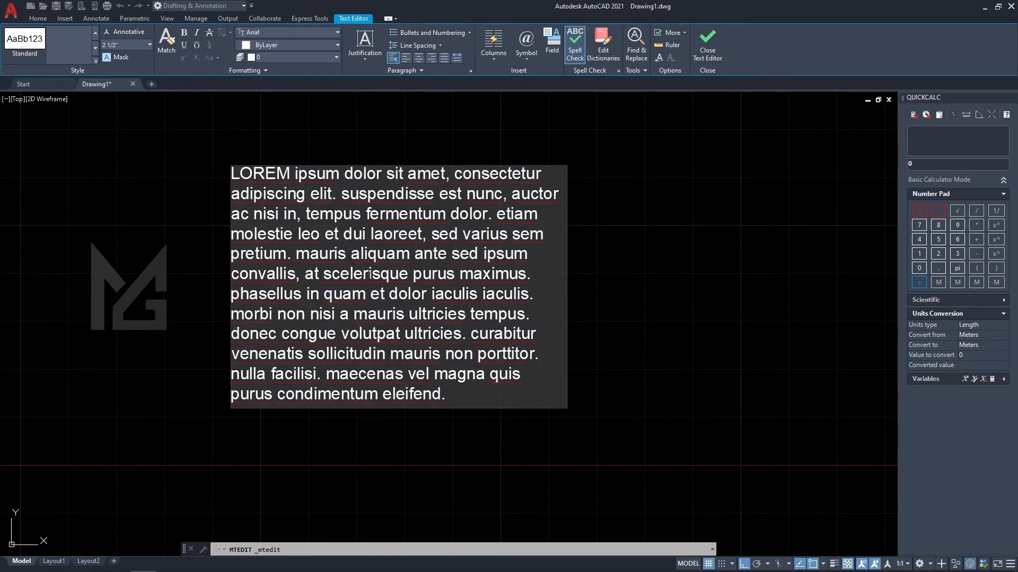
Leave the text editor and widen the LOREM paragraph's text frame by stretching its right edge outward.
left_click_drag(504, 395, 227, 92)
left_click(275, 194)
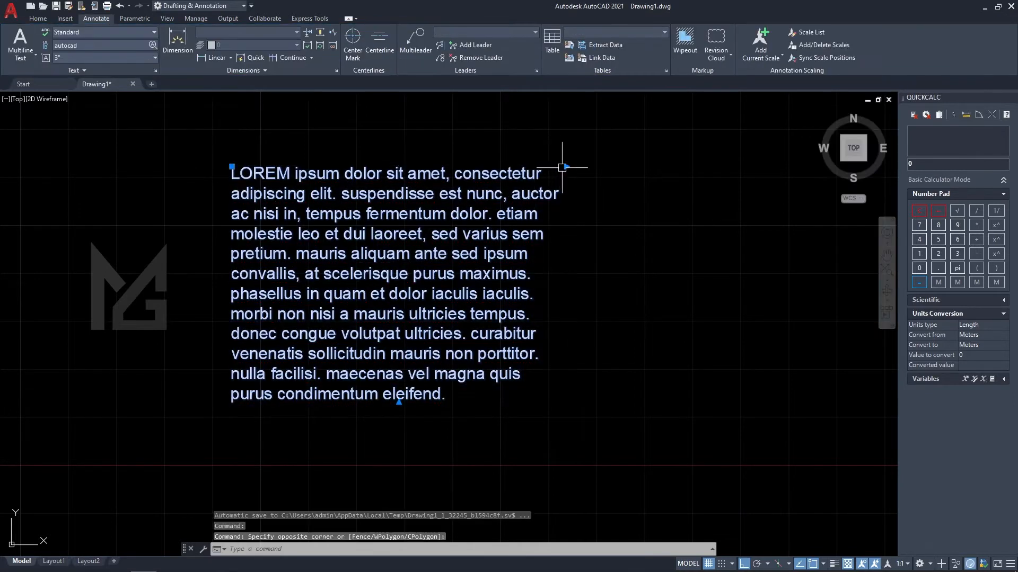
left_click(565, 167)
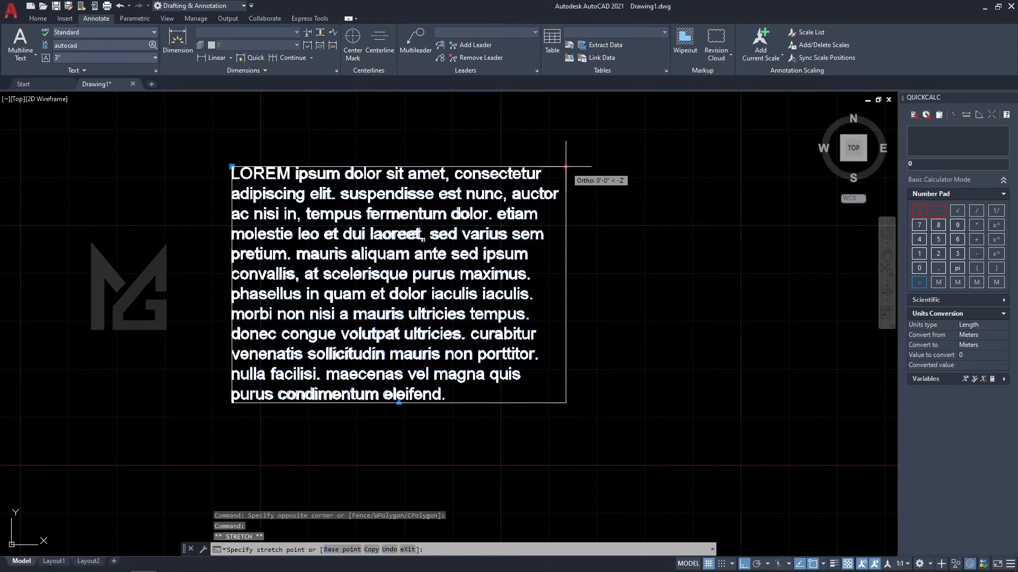
left_click(767, 168)
Reopen the paragraph for editing, select all of its text and center-align it.
double_click(740, 295)
left_click_drag(740, 294, 231, 174)
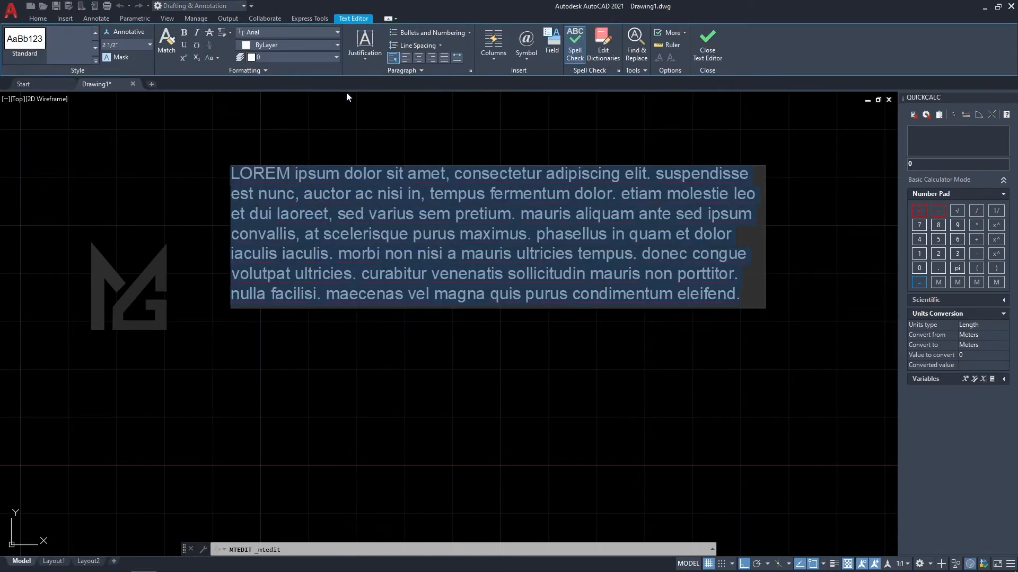
left_click(371, 61)
left_click(421, 70)
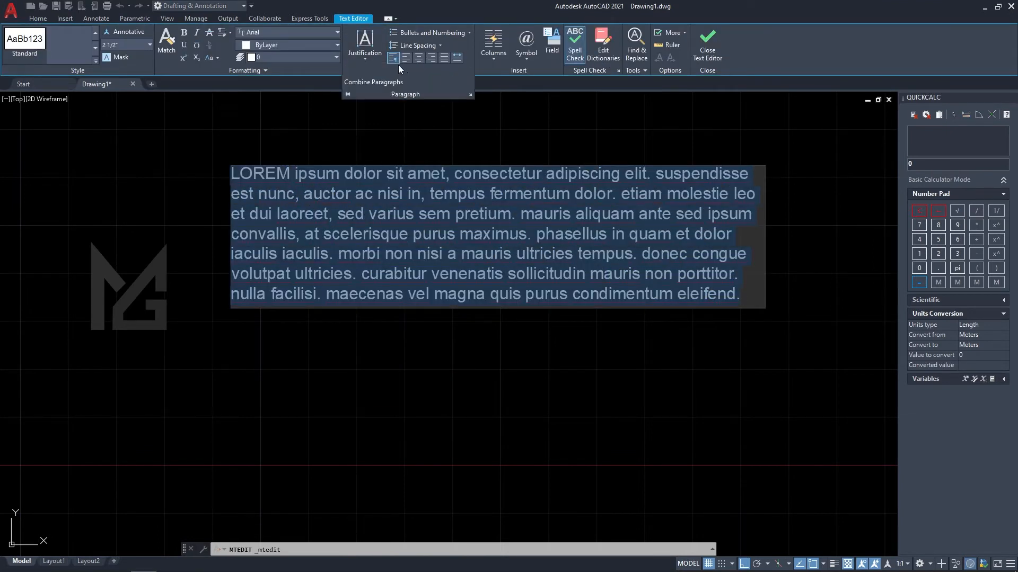
left_click(408, 59)
left_click(420, 58)
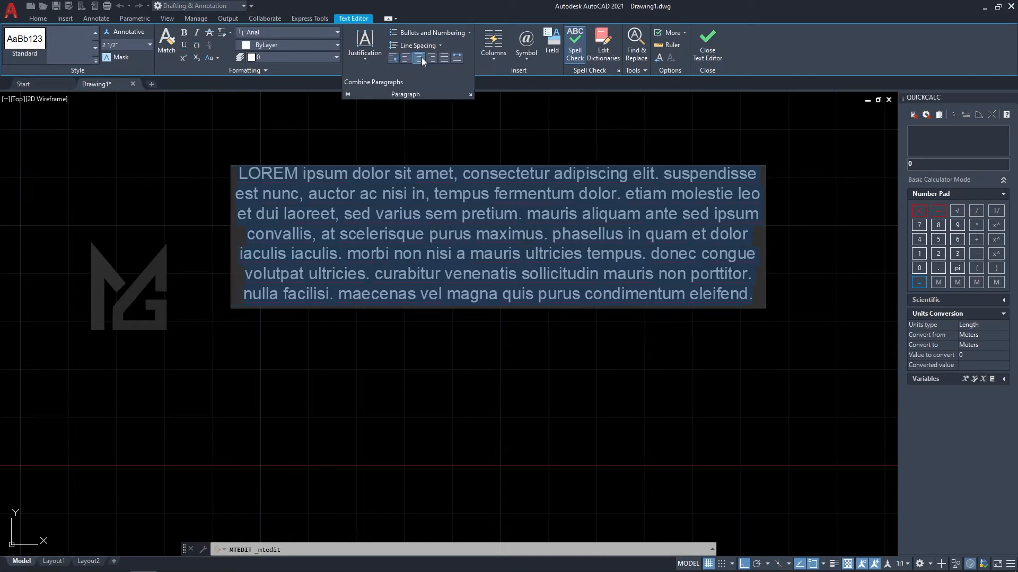
Try right alignment on the selected paragraph and switch it to justified.
left_click(432, 59)
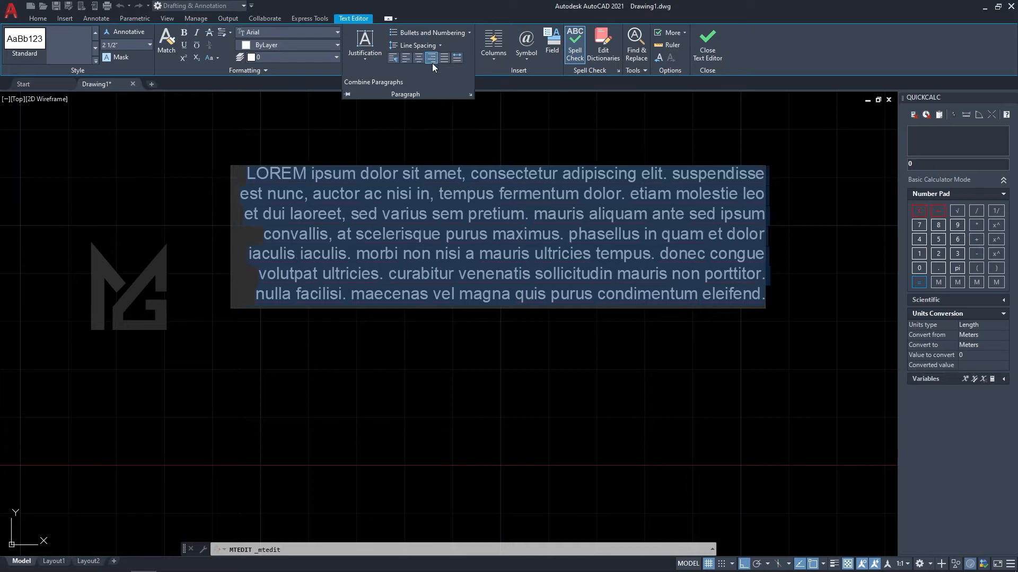
left_click(445, 58)
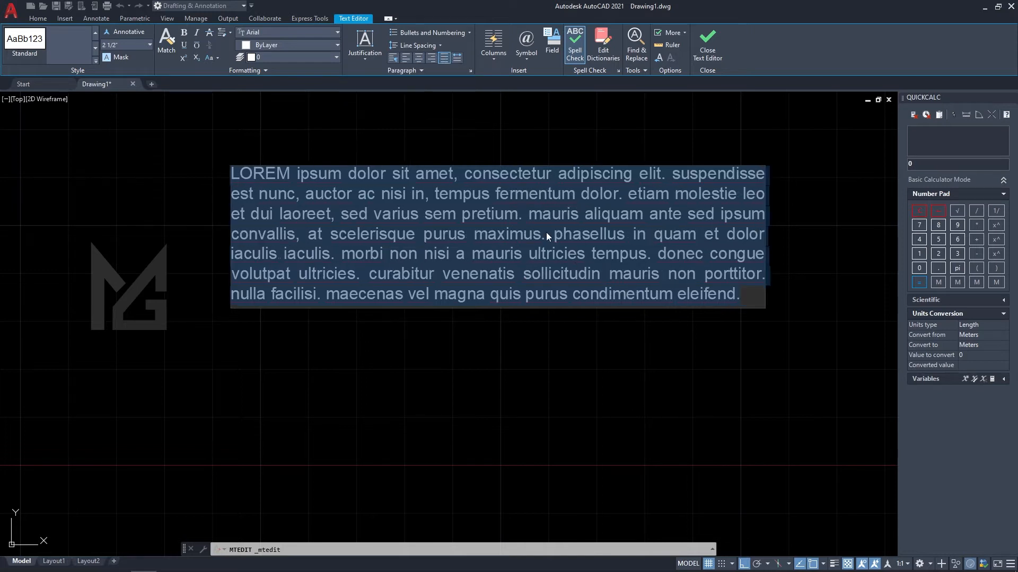
left_click(433, 58)
left_click(445, 57)
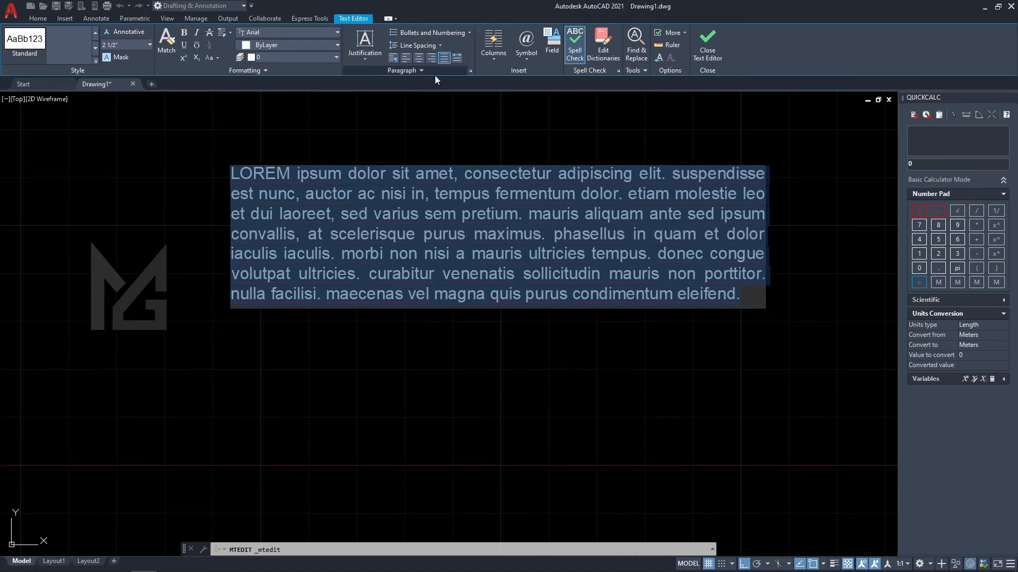
Try distributed alignment on the paragraph and set it back to centered.
left_click(456, 58)
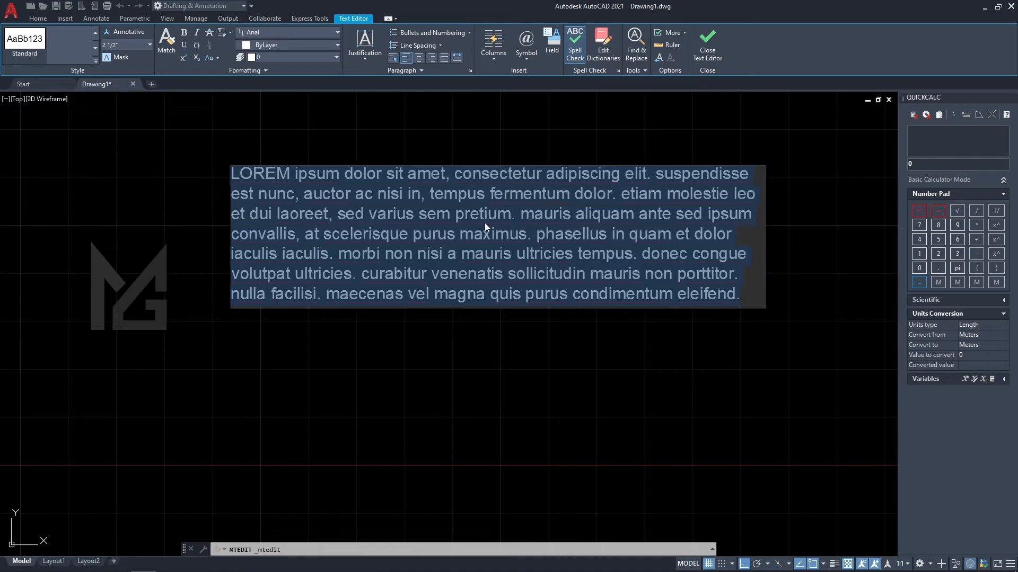
left_click(418, 59)
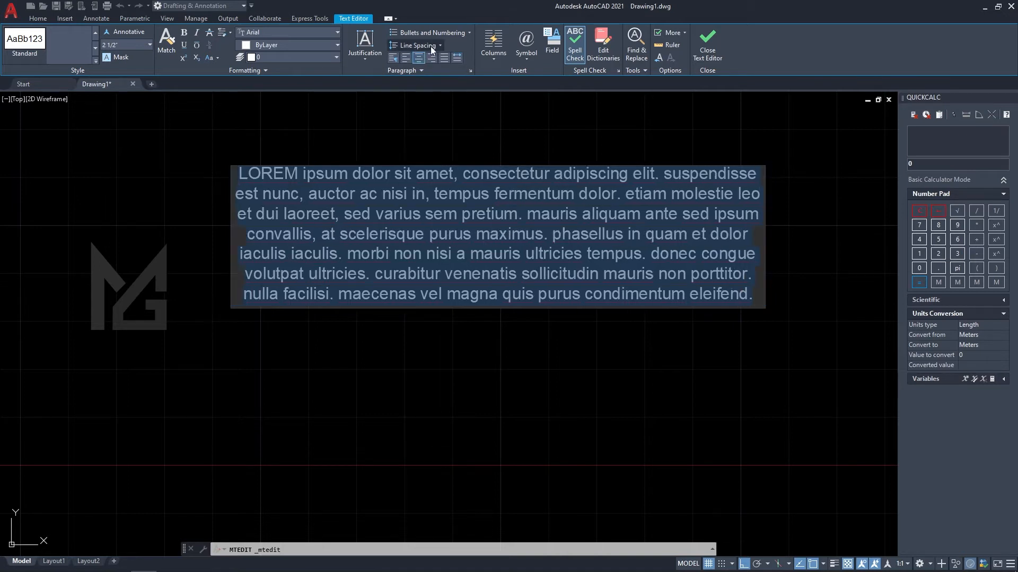
Review the detailed line-spacing settings in the Paragraph dialog and close it without changes.
left_click(430, 46)
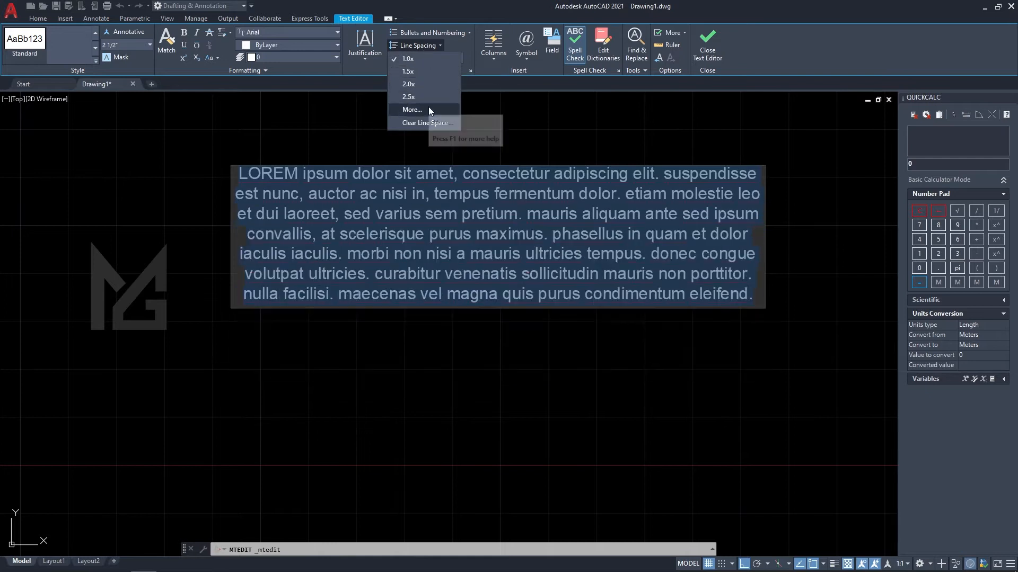
left_click(428, 108)
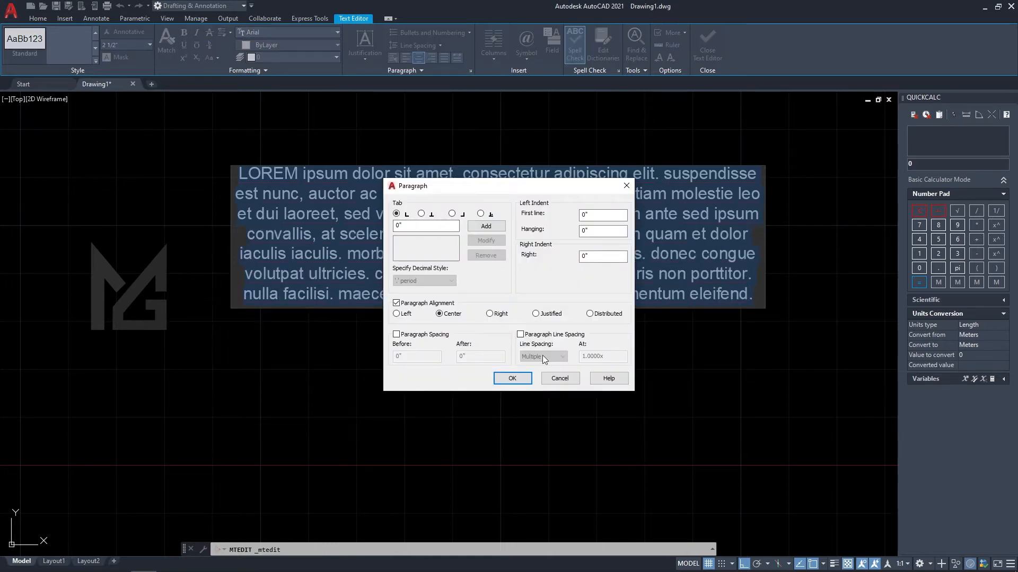
left_click(560, 377)
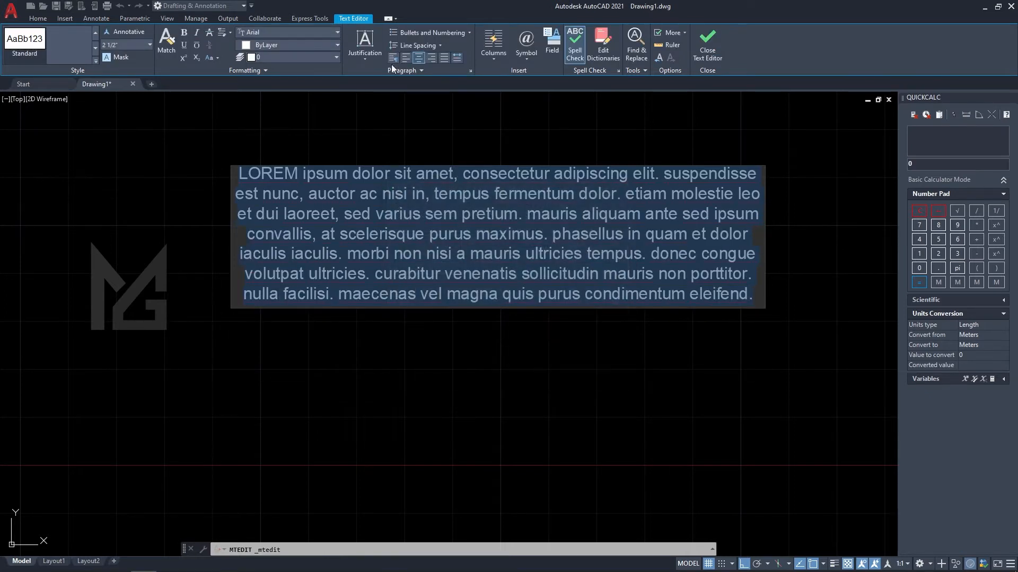
Format the paragraph as a bulleted list and split it into three bullet items, the second starting at "sed ipsum".
left_click(450, 34)
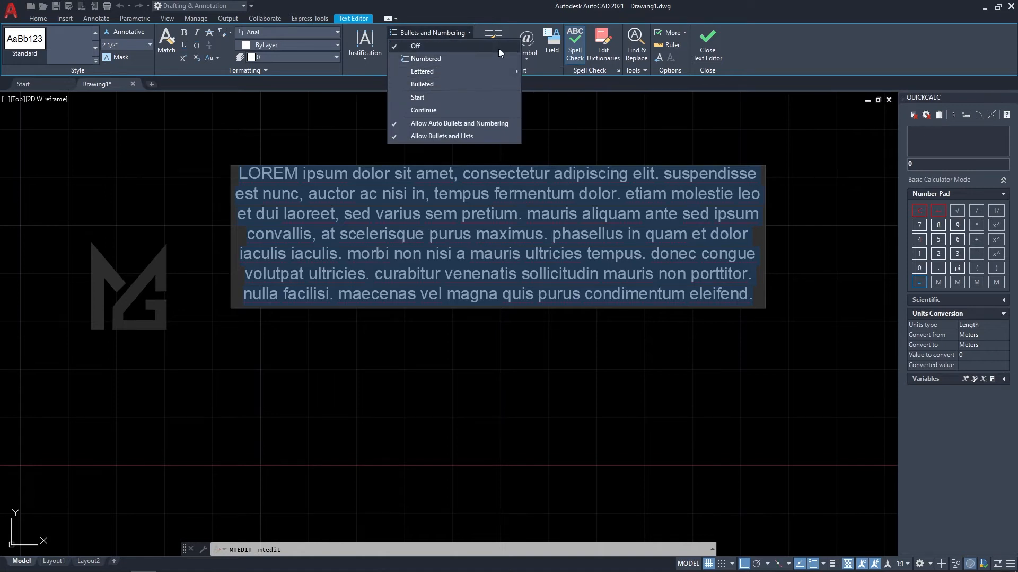
left_click(459, 86)
left_click(378, 233)
key("Return")
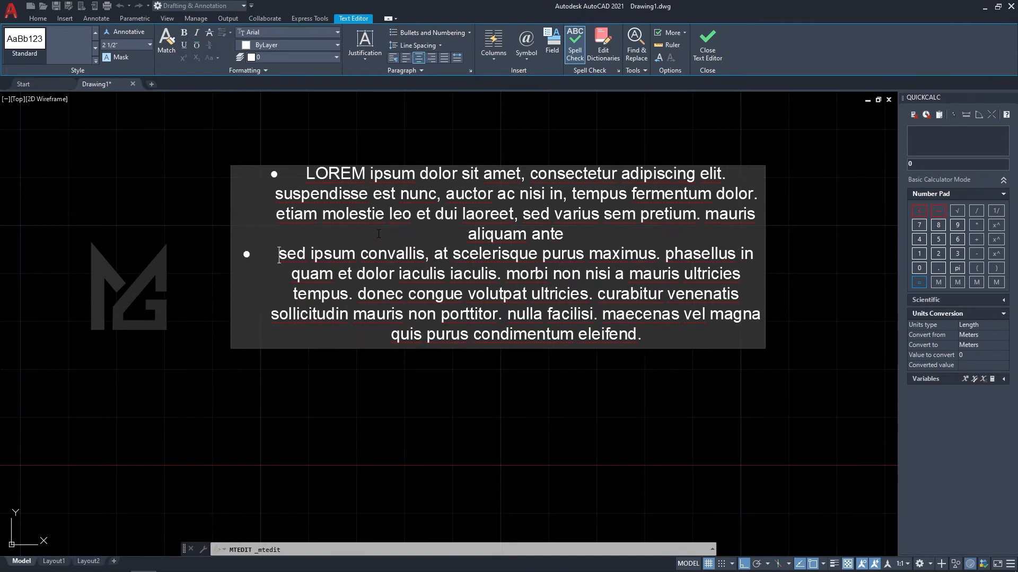
left_click(443, 314)
key("Return")
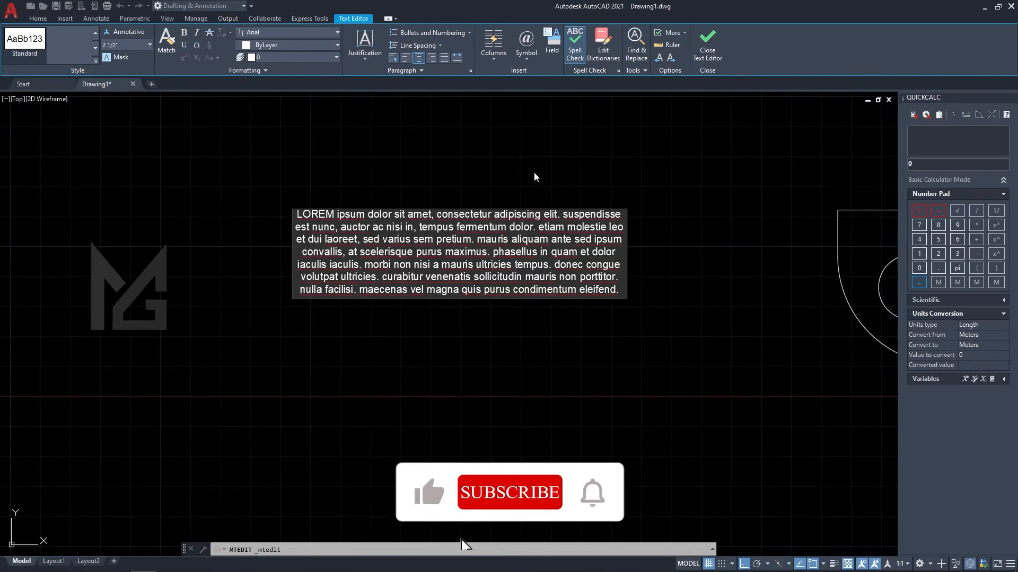
Split the paragraph into two static columns.
scroll(385, 285, "down", 3)
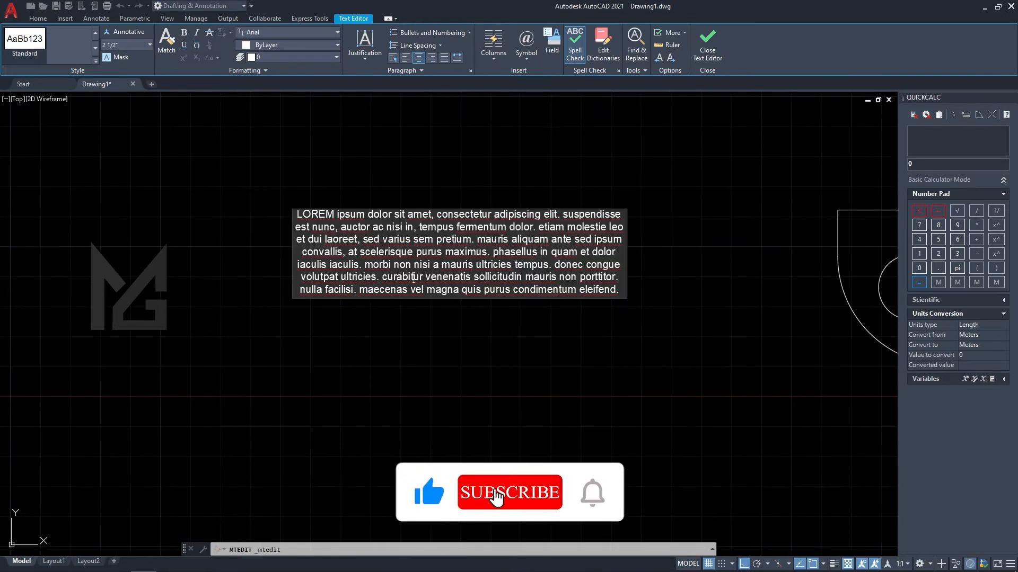
left_click(494, 56)
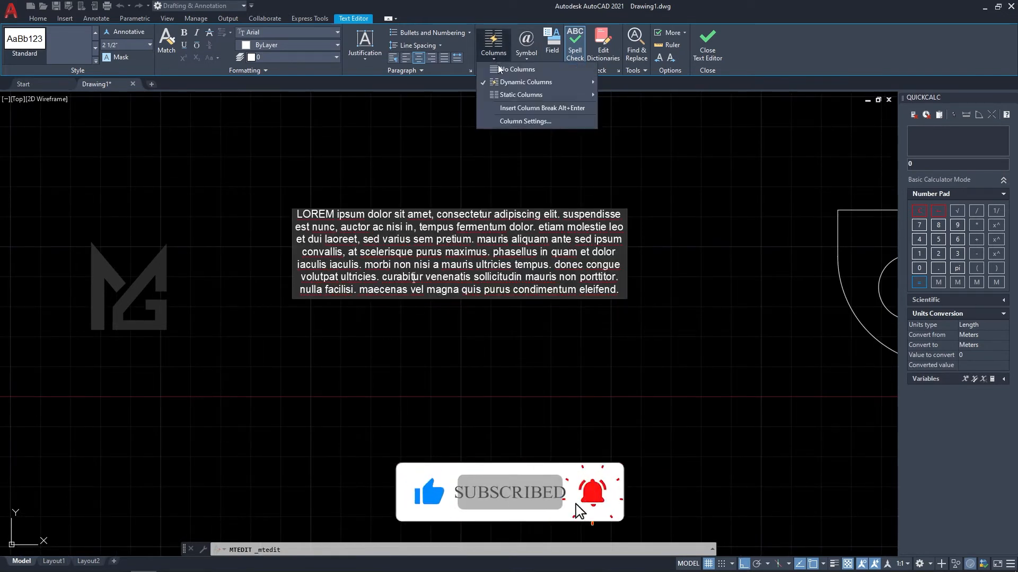
left_click(494, 53)
left_click(494, 53)
mouse_move(508, 94)
left_click(634, 107)
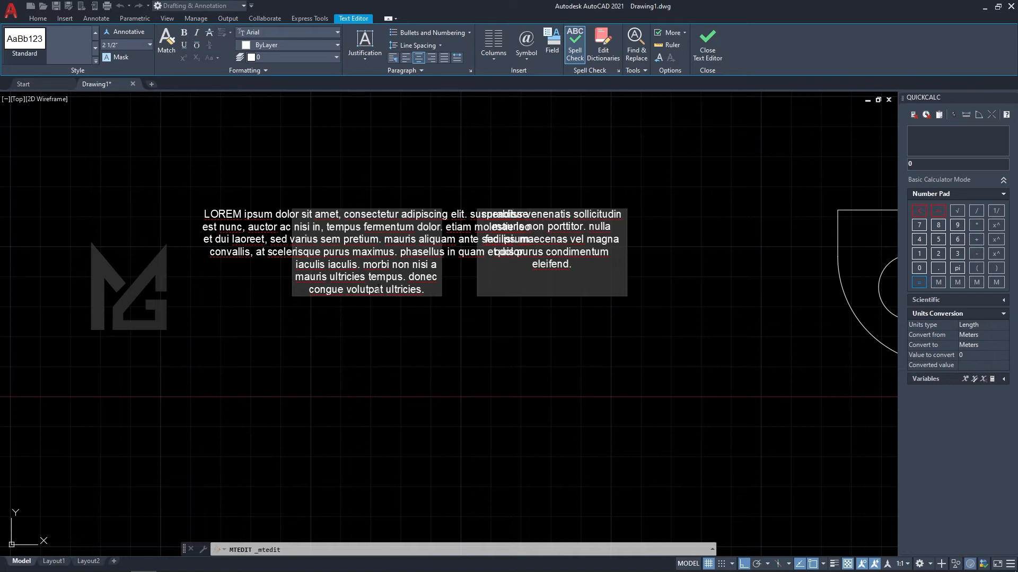
Change the paragraph's column layout to four static columns.
scroll(517, 248, "up", 2)
left_click(494, 53)
mouse_move(508, 94)
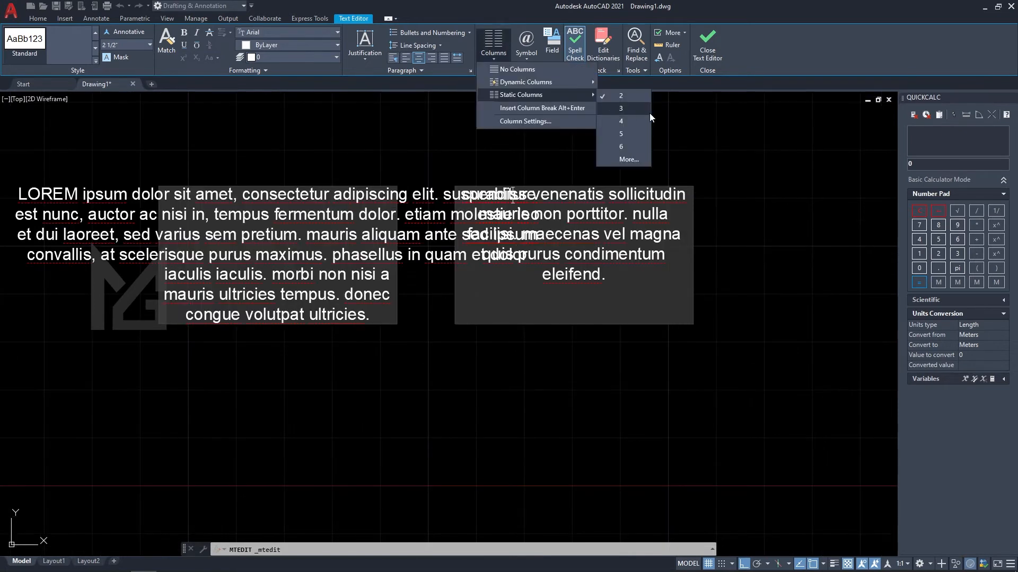
left_click(635, 125)
scroll(215, 260, "down", 4)
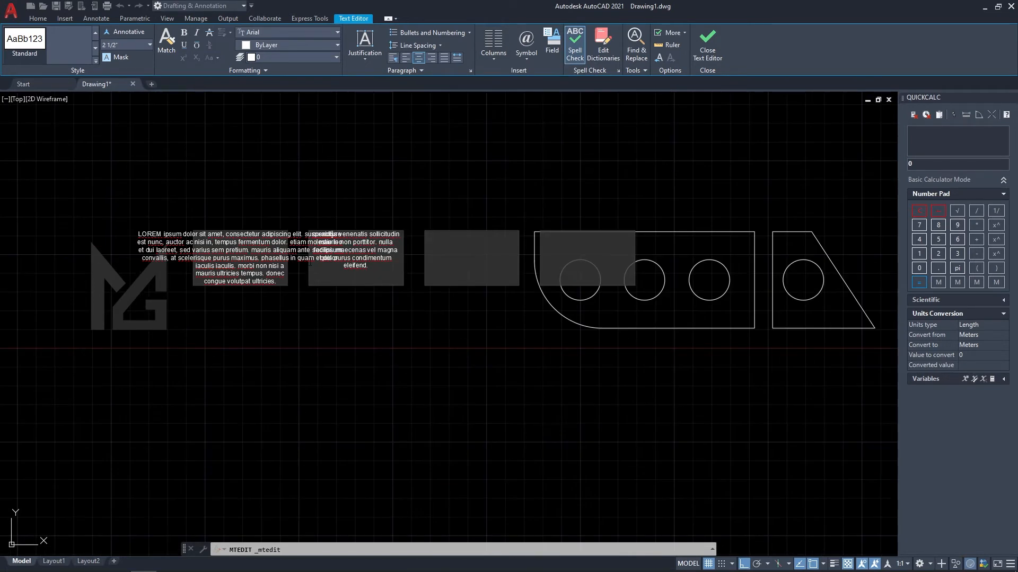
scroll(405, 274, "up", 4)
scroll(366, 271, "down", 2)
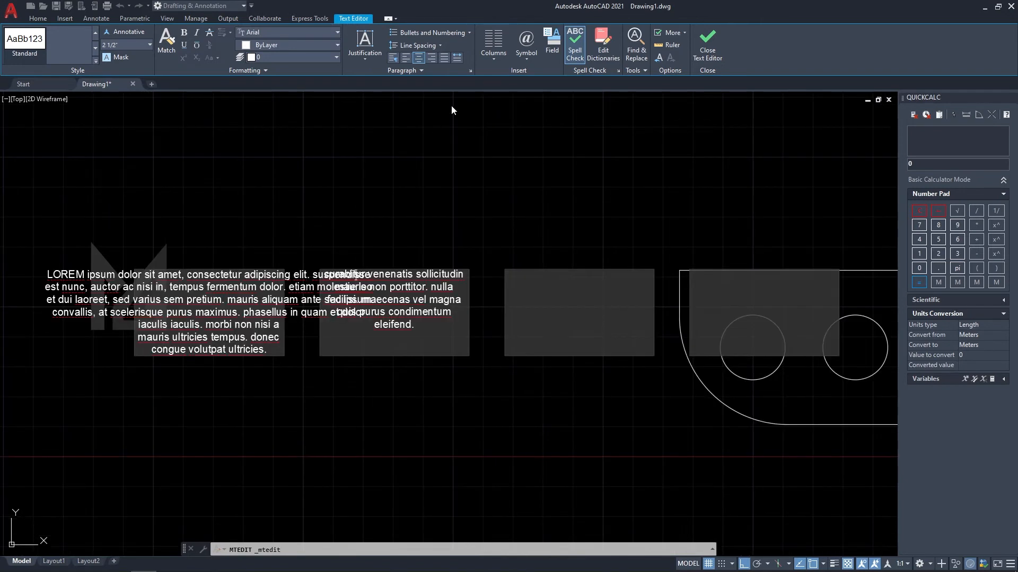
Remove the column layout from the paragraph with the No Columns option.
left_click(494, 55)
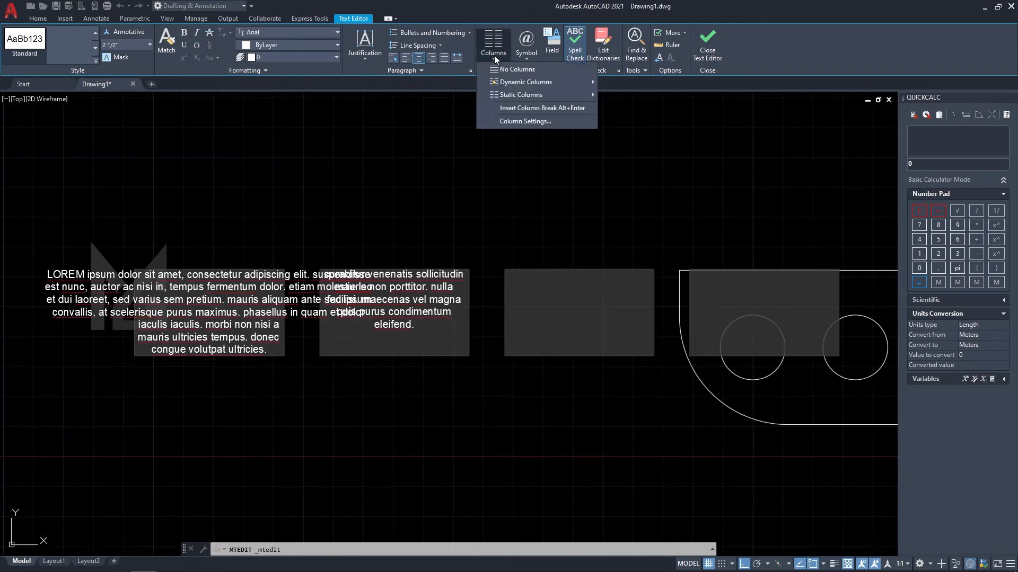
left_click(521, 66)
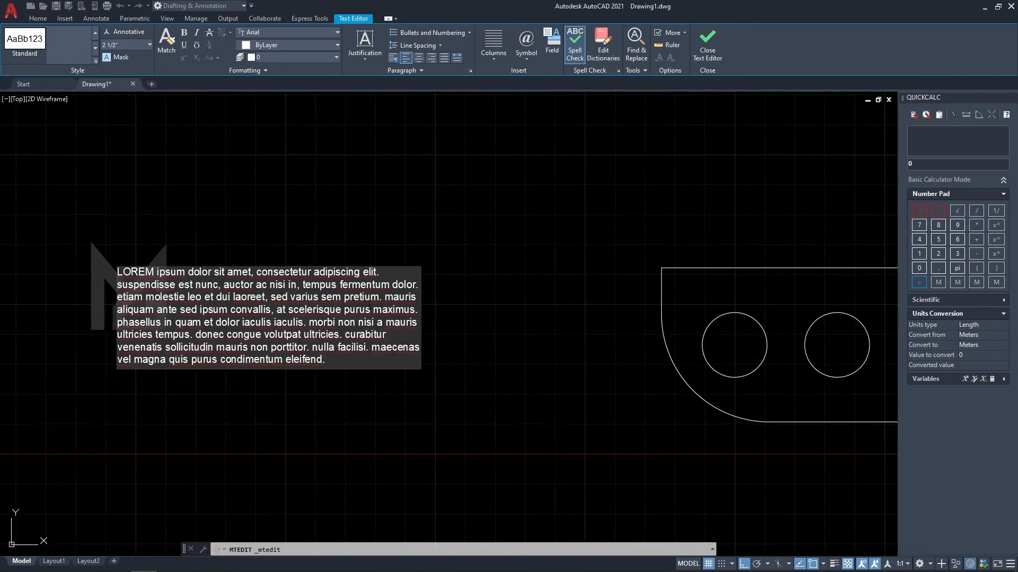
scroll(235, 286, "up", 3)
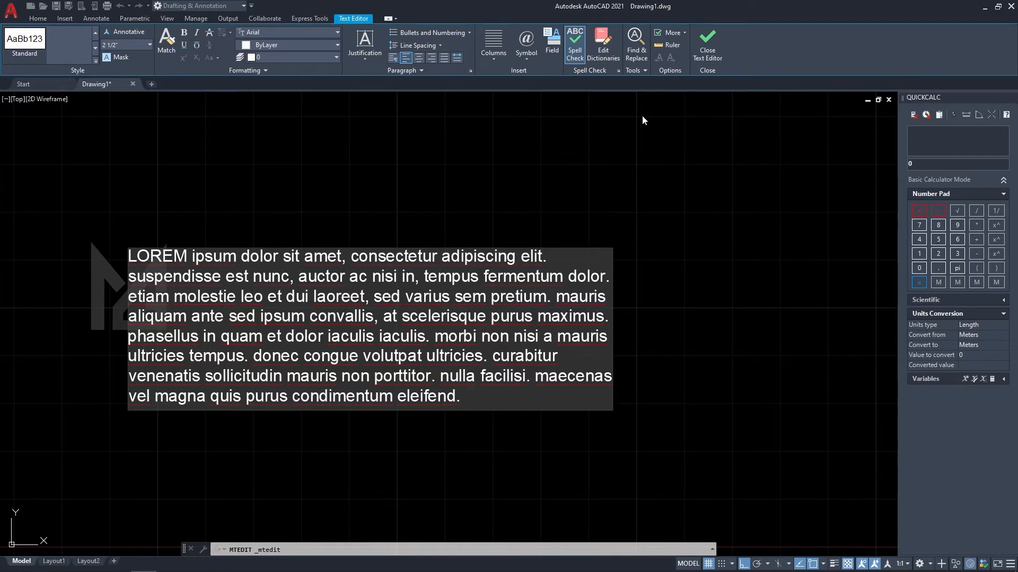
Inspect the spell-check dictionary settings, including the available main dictionary languages and the custom dictionary's content field, and close them.
scroll(453, 327, "up", 2)
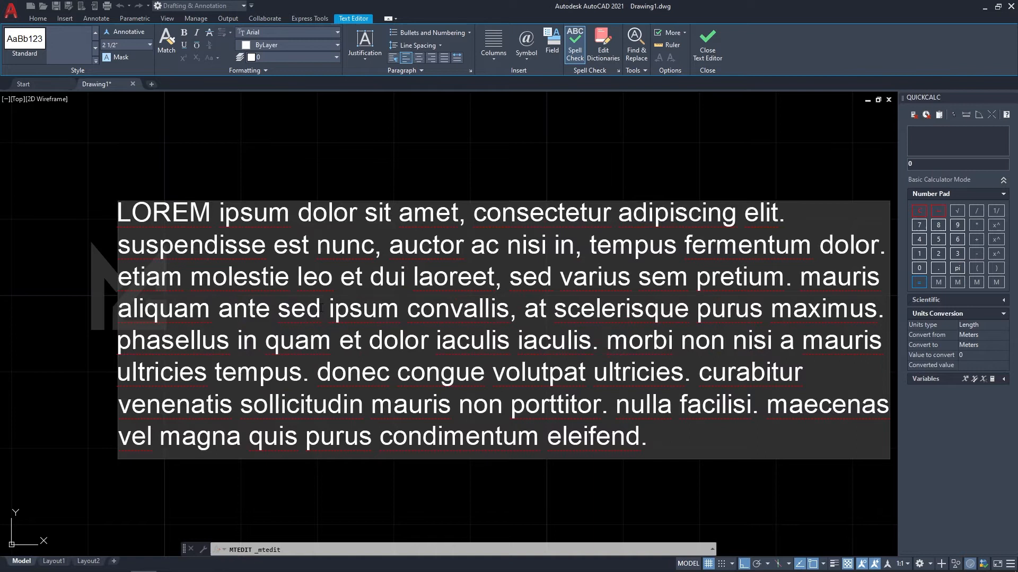
scroll(320, 308, "down", 2)
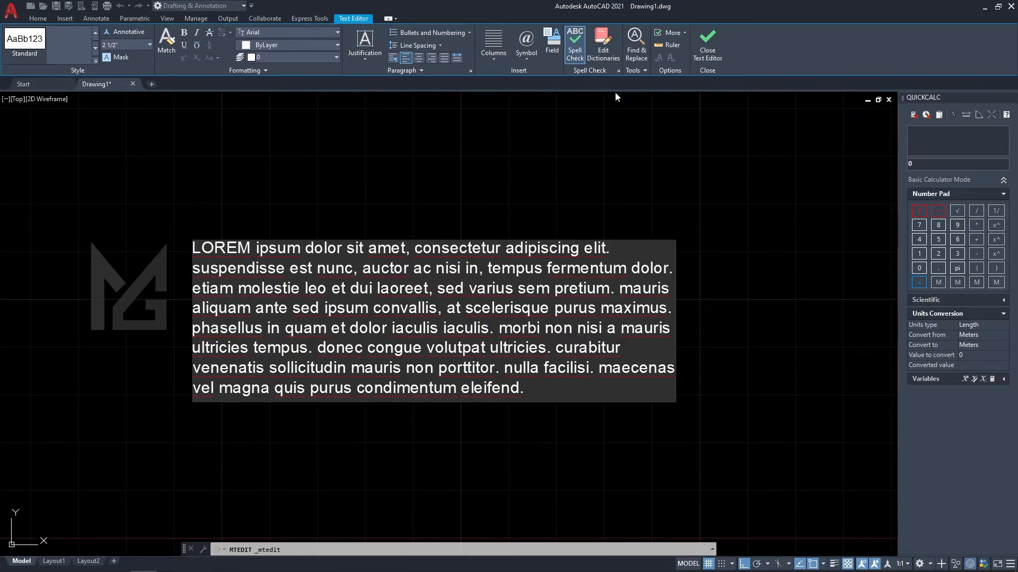
left_click(608, 56)
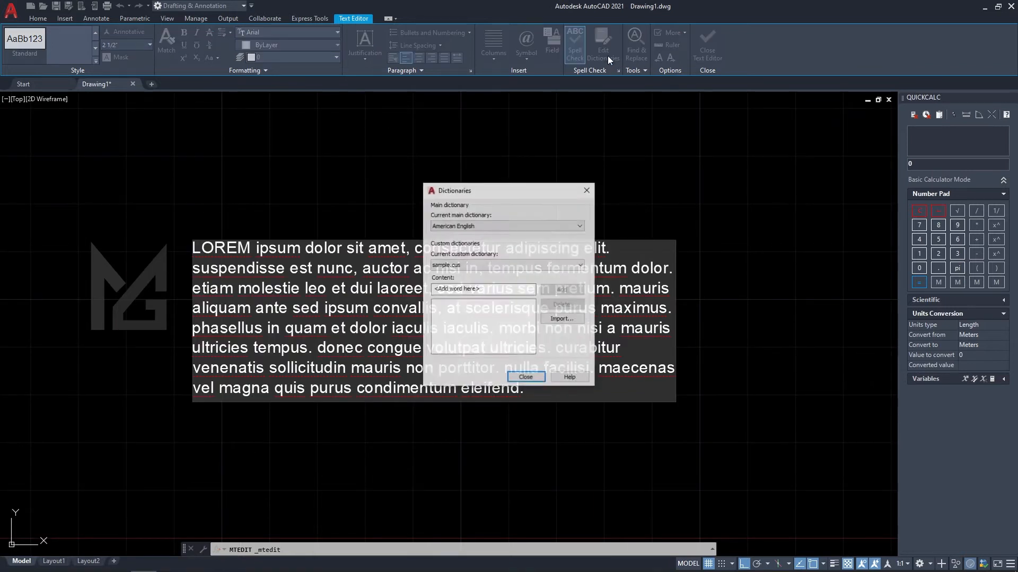
left_click(473, 227)
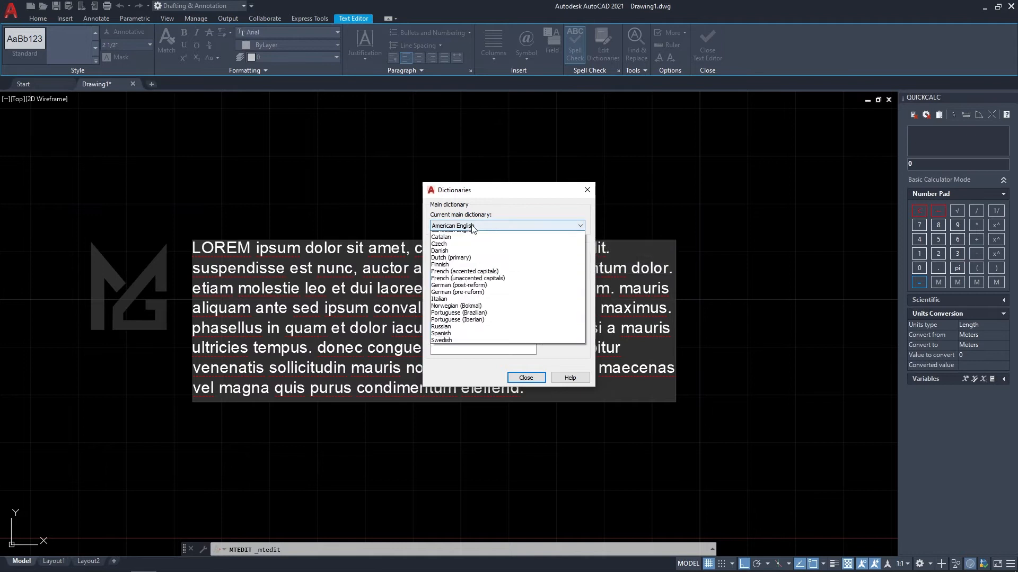
left_click(529, 208)
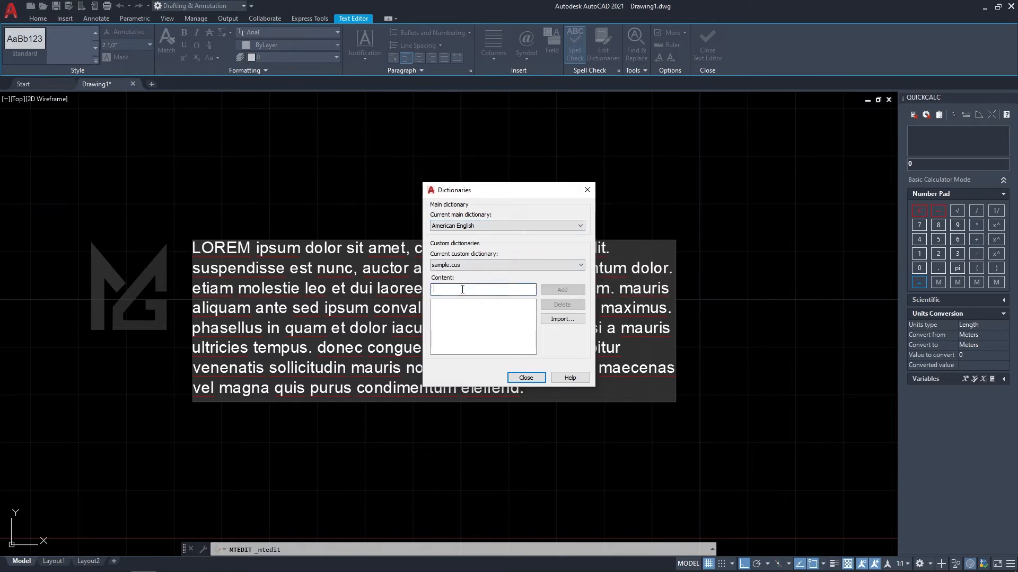
left_click(526, 377)
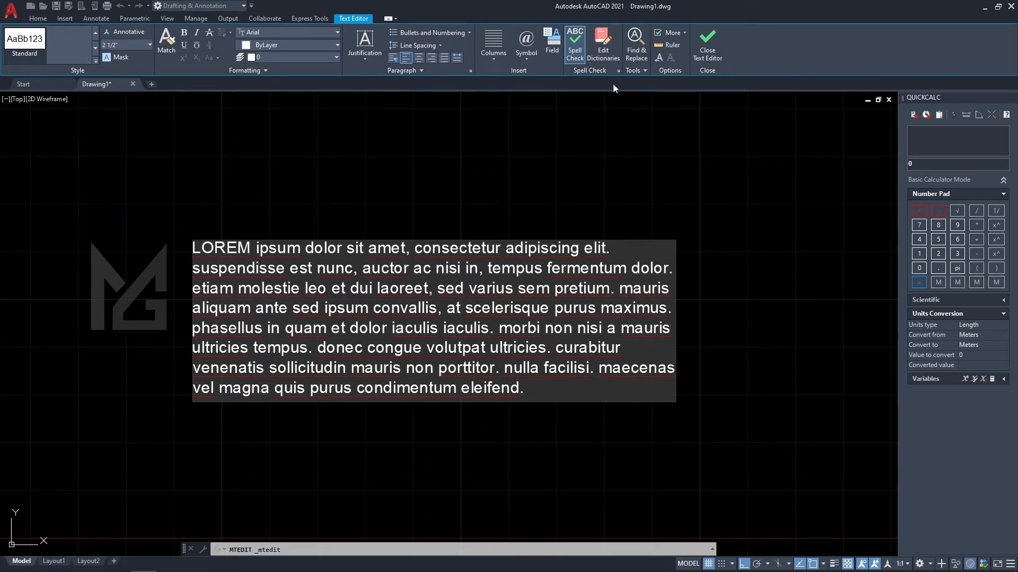
Search the paragraph for "autocad" using Find and Replace, with "MGD" as the replacement text.
left_click(639, 53)
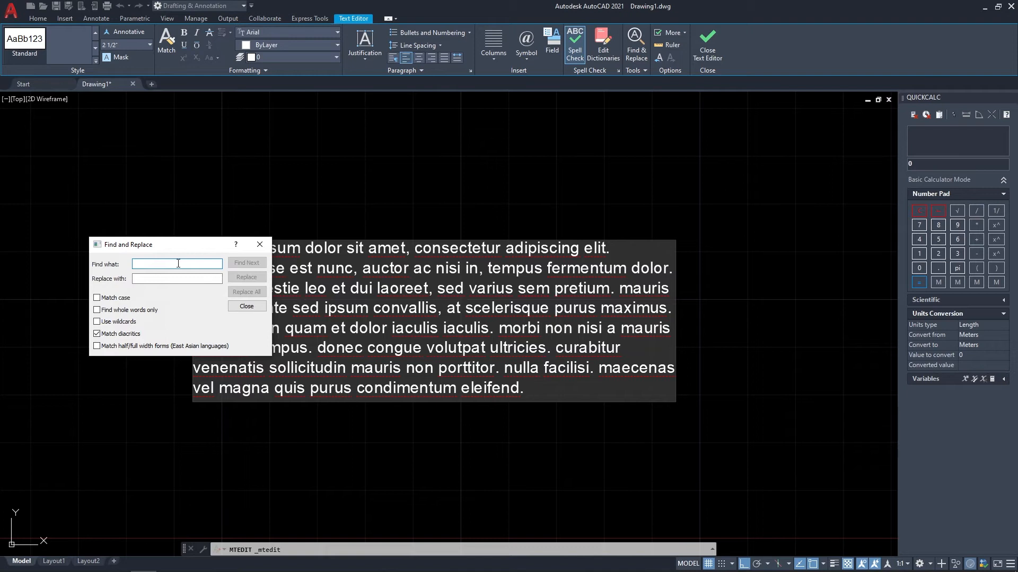
type("autocad")
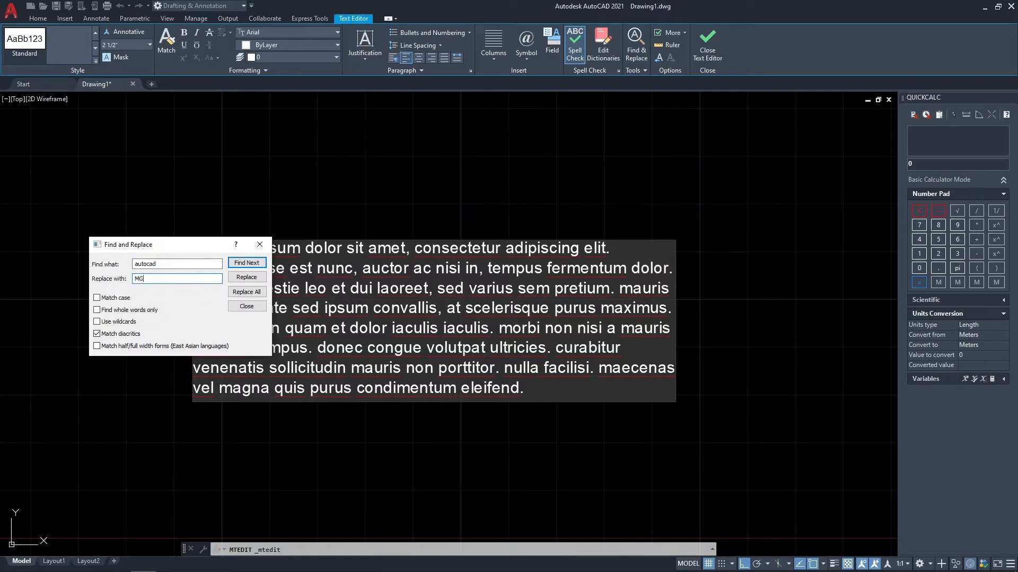
left_click(253, 266)
left_click(213, 325)
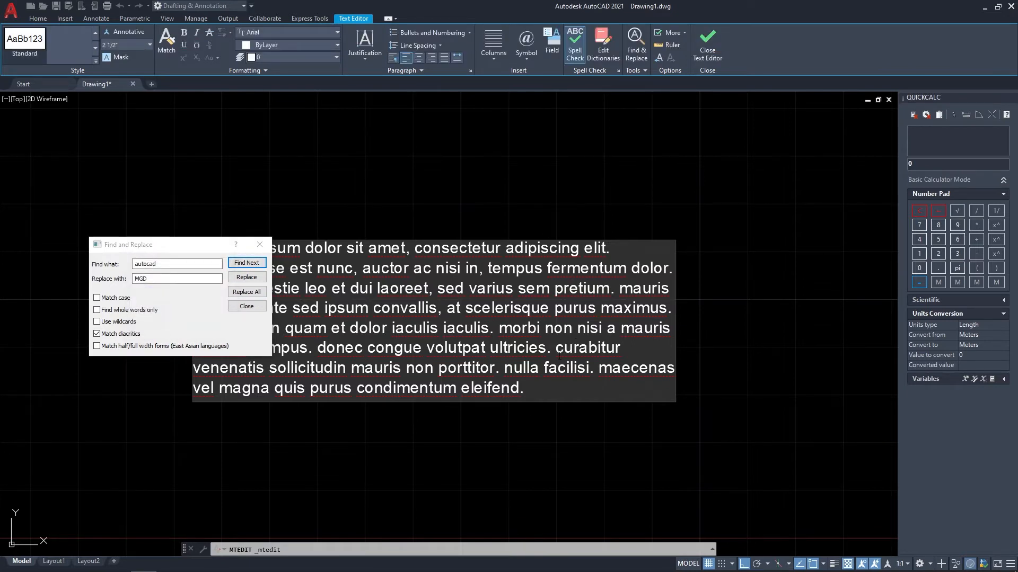
Replace all occurrences of "sit" in the paragraph with "MGD" using Find and Replace, and close the dialog.
left_click_drag(206, 249, 345, 118)
left_click(349, 250)
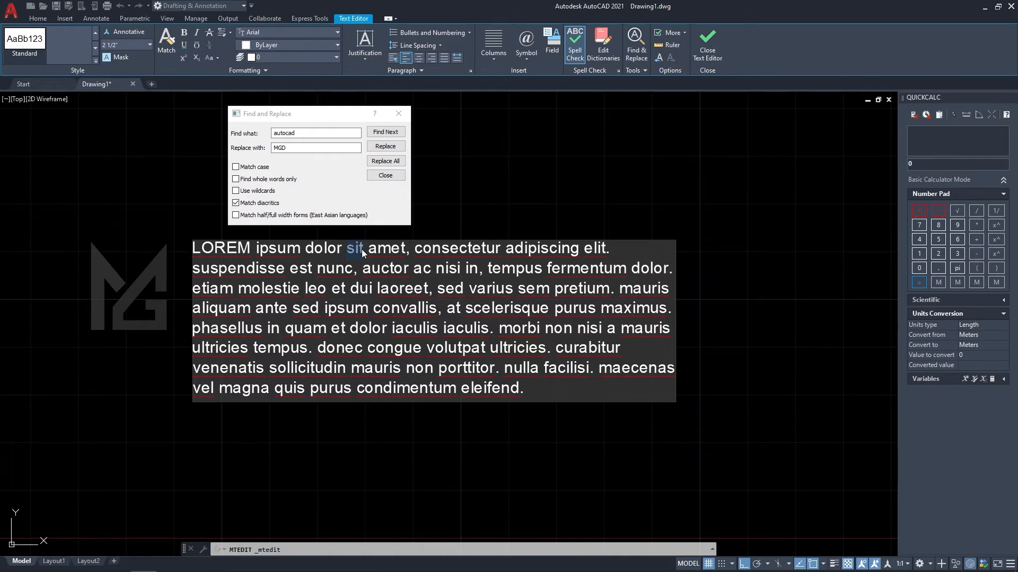
key("ctrl+c")
key("Return")
left_click(297, 119)
left_click(389, 135)
left_click(350, 198)
left_click(386, 161)
left_click(347, 195)
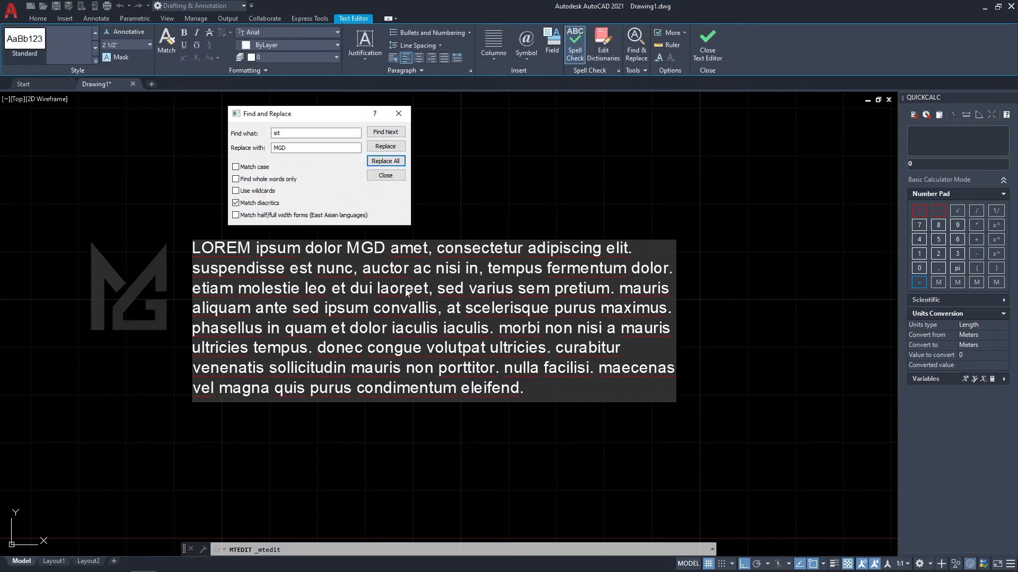
left_click(385, 175)
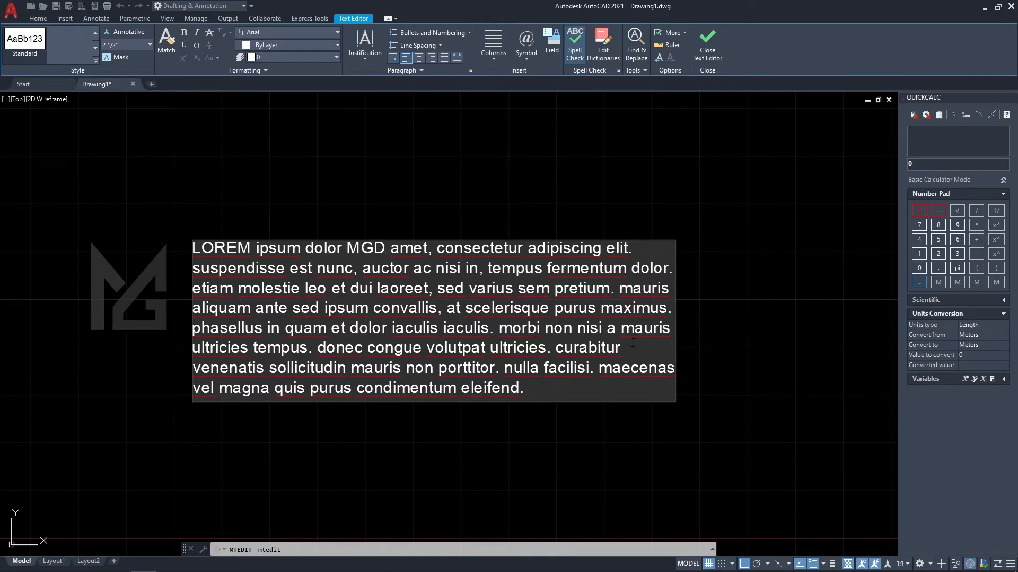
Finish editing the paragraph text and clear its selection.
left_click(709, 57)
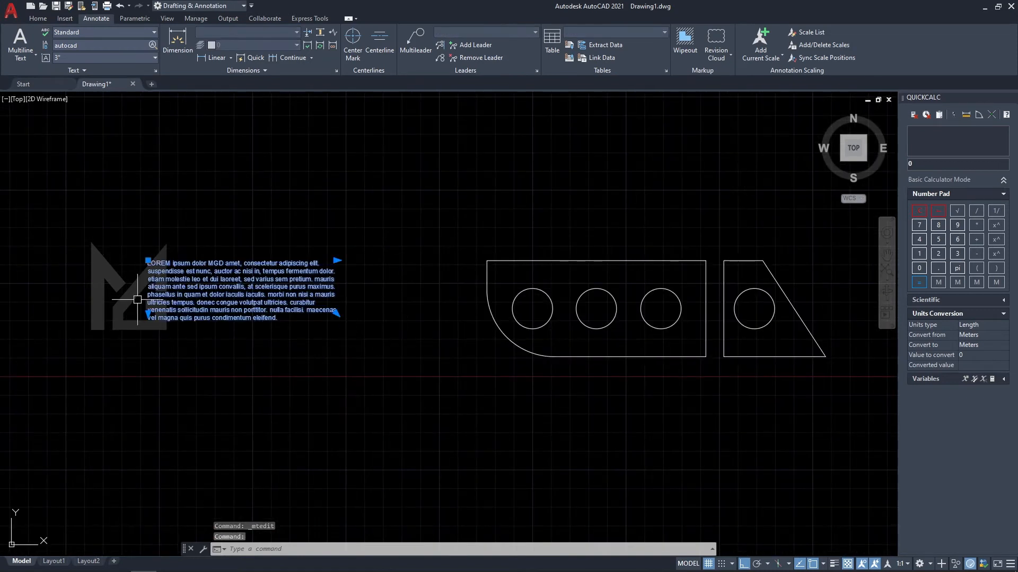
scroll(137, 300, "down", 2)
key("Escape")
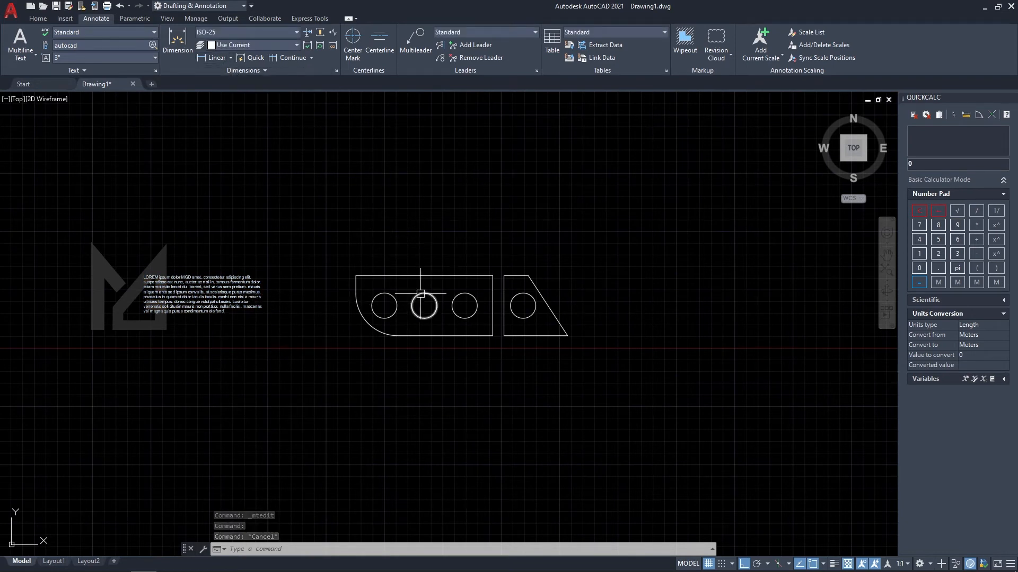
Dimension the full top edge of the plate with the rounded corner, placing the dimension line above it.
scroll(420, 302, "up", 2)
scroll(522, 284, "up", 2)
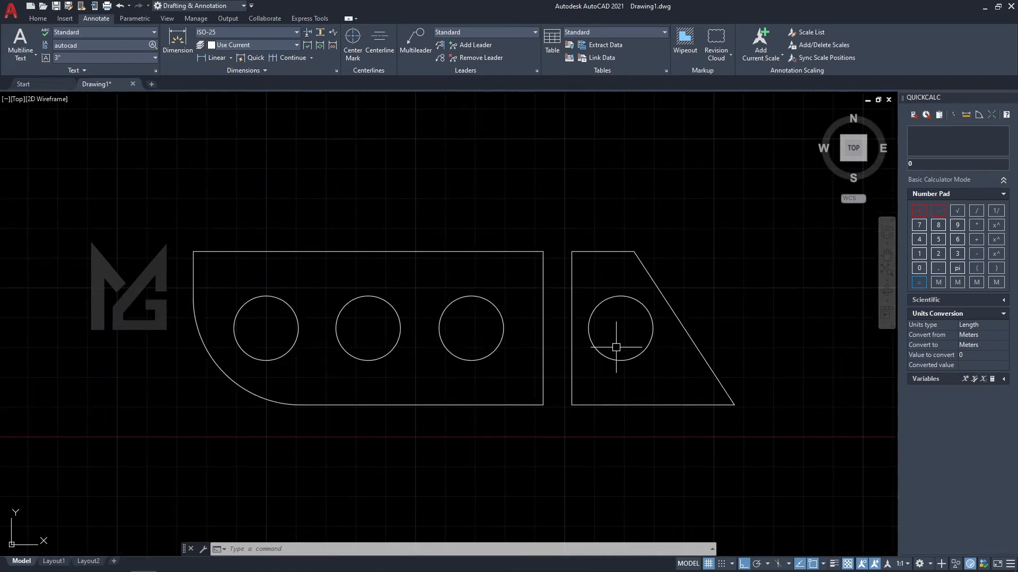
middle_click_drag(394, 364, 402, 396)
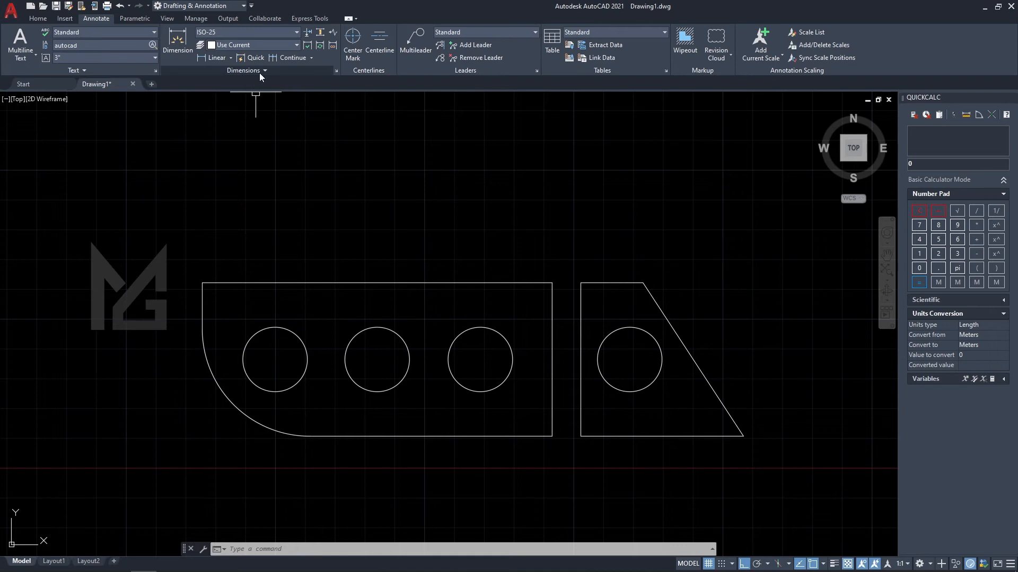
left_click(177, 44)
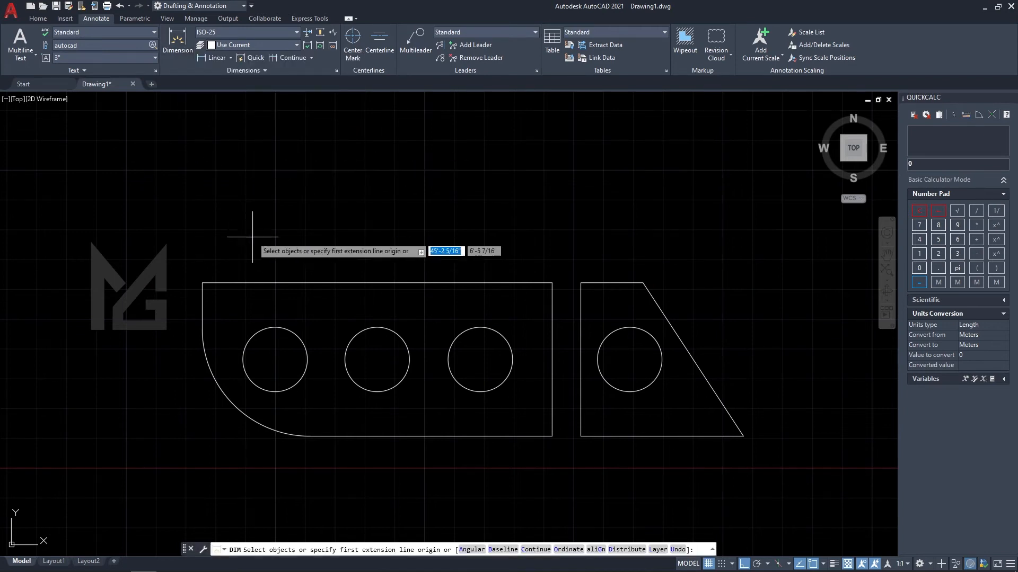
left_click(202, 283)
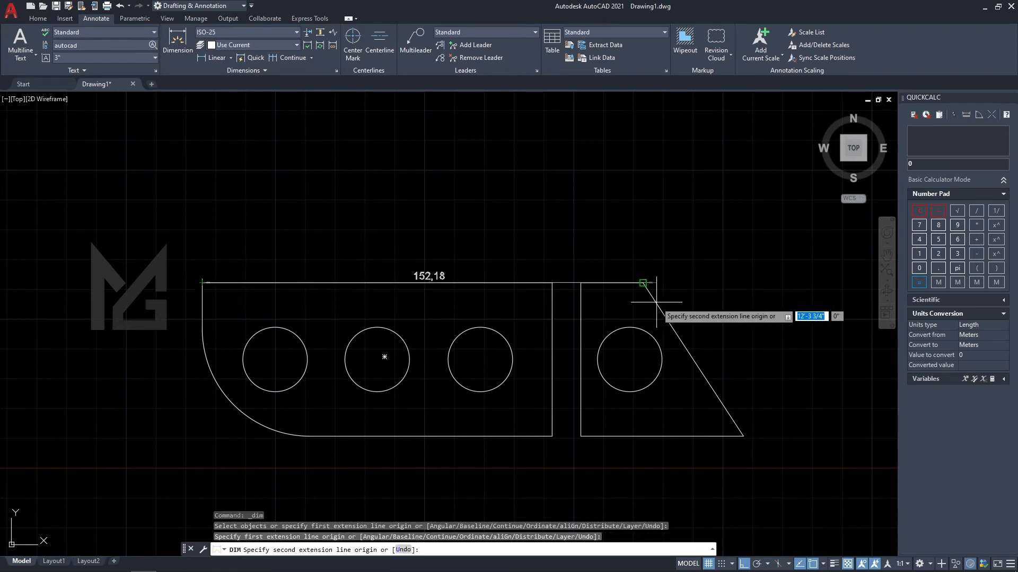
left_click(552, 283)
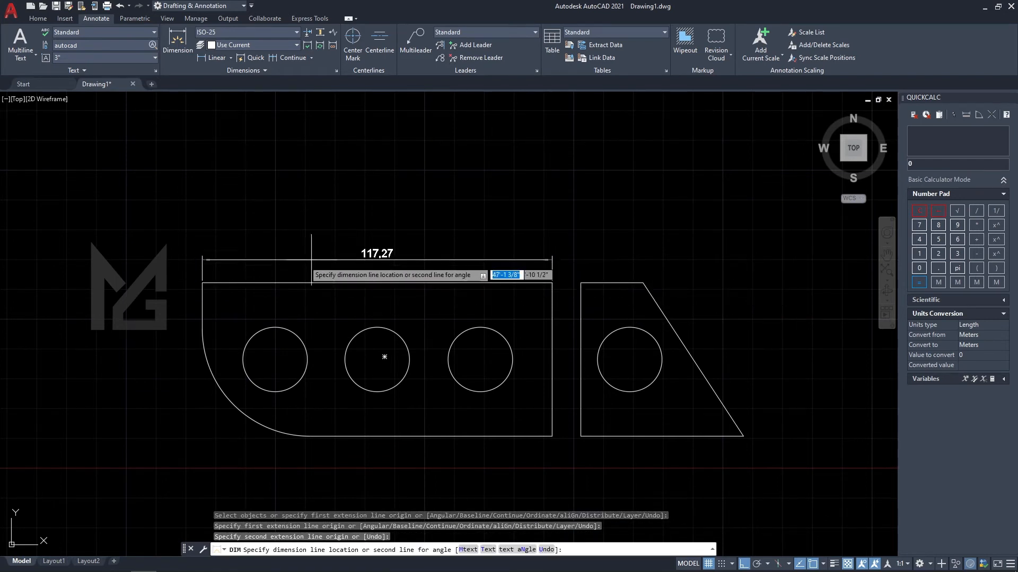
left_click(361, 240)
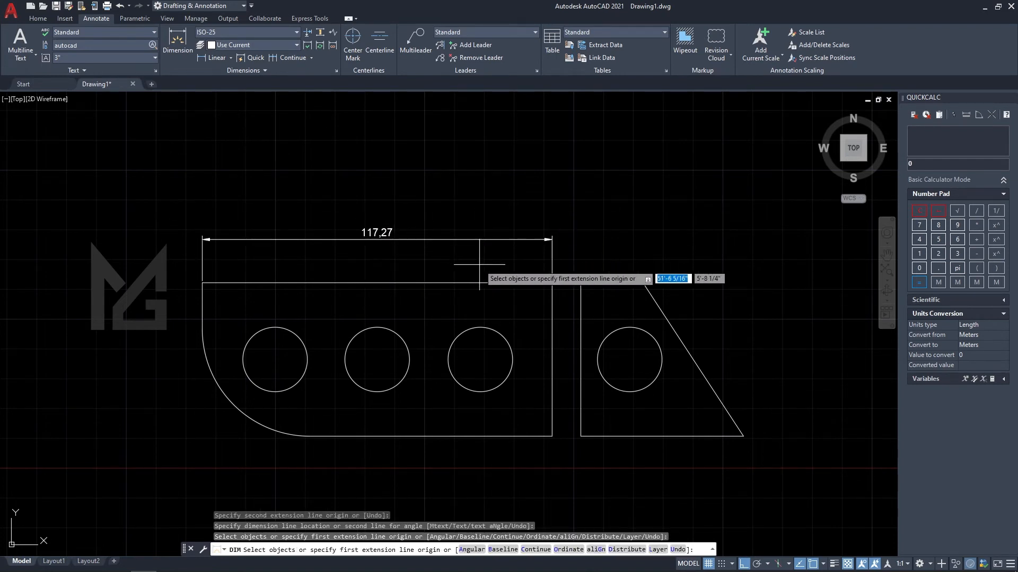
key("Escape")
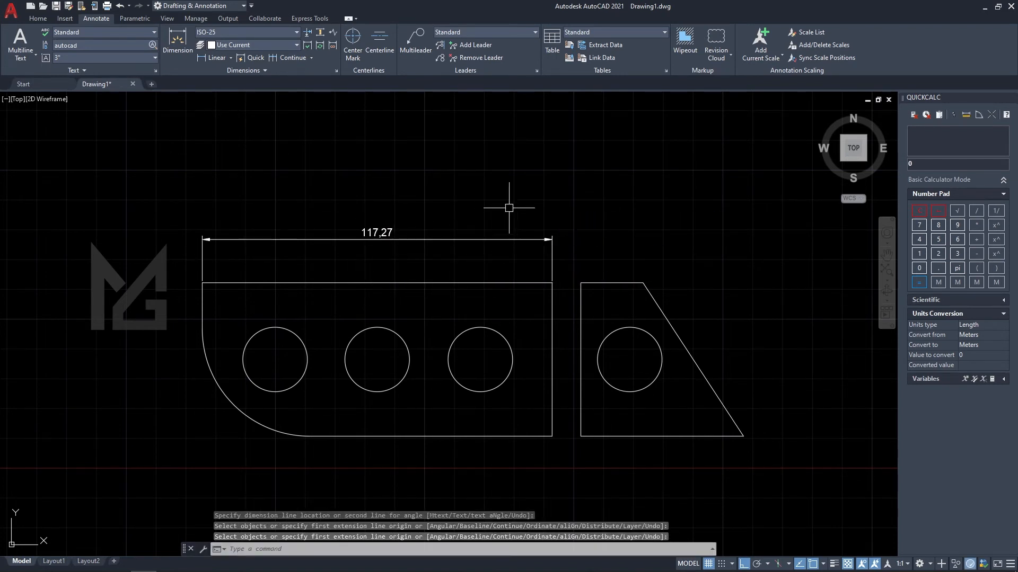
Delete the horizontal dimension above the rounded-corner plate.
left_click(502, 259)
left_click(387, 104)
key("Delete")
Add an aligned dimension along the trapezoid's sloped edge, placed outside the shape, and delete it.
left_click(231, 59)
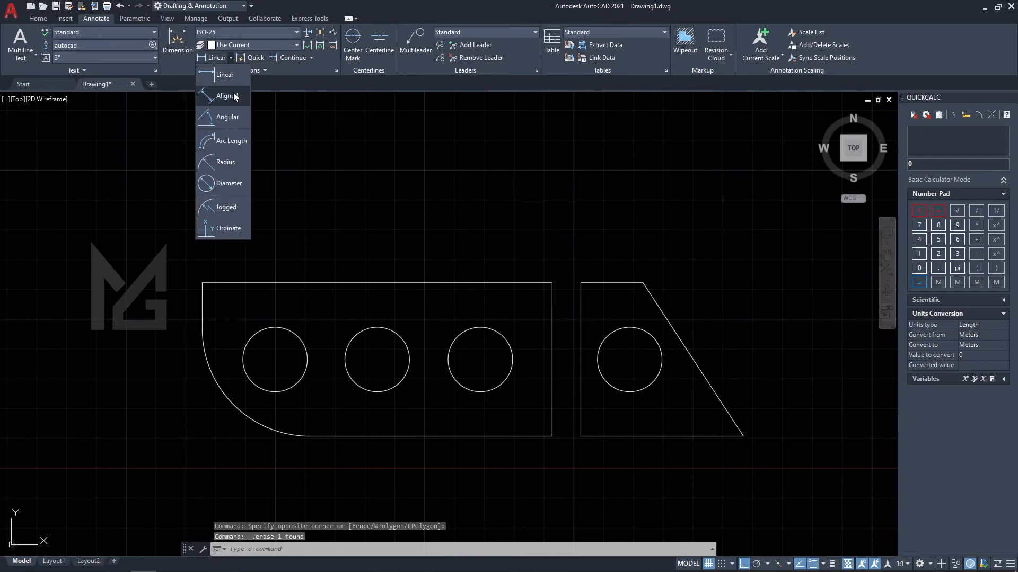
left_click(236, 97)
middle_click_drag(639, 294, 408, 161)
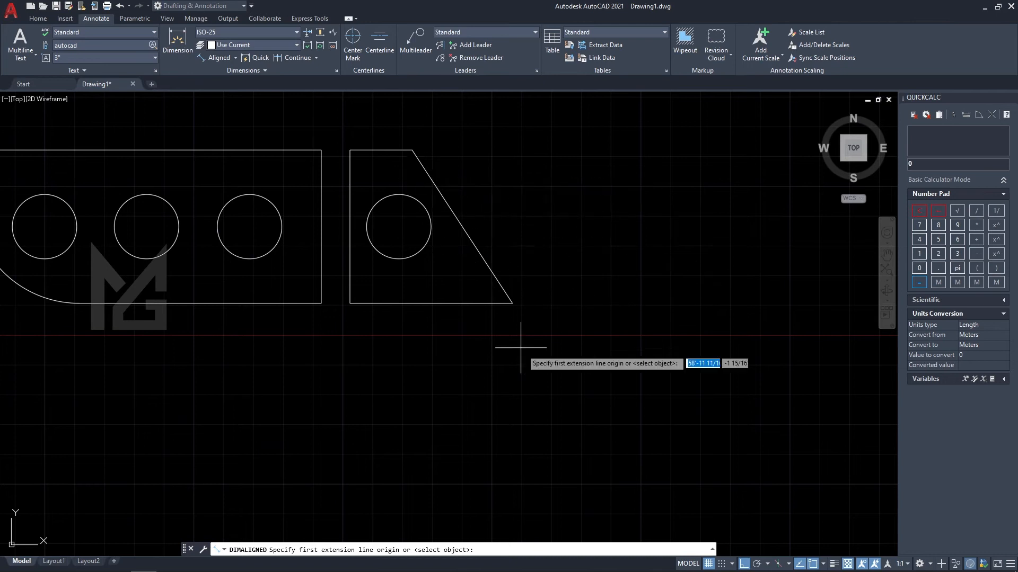
left_click(412, 151)
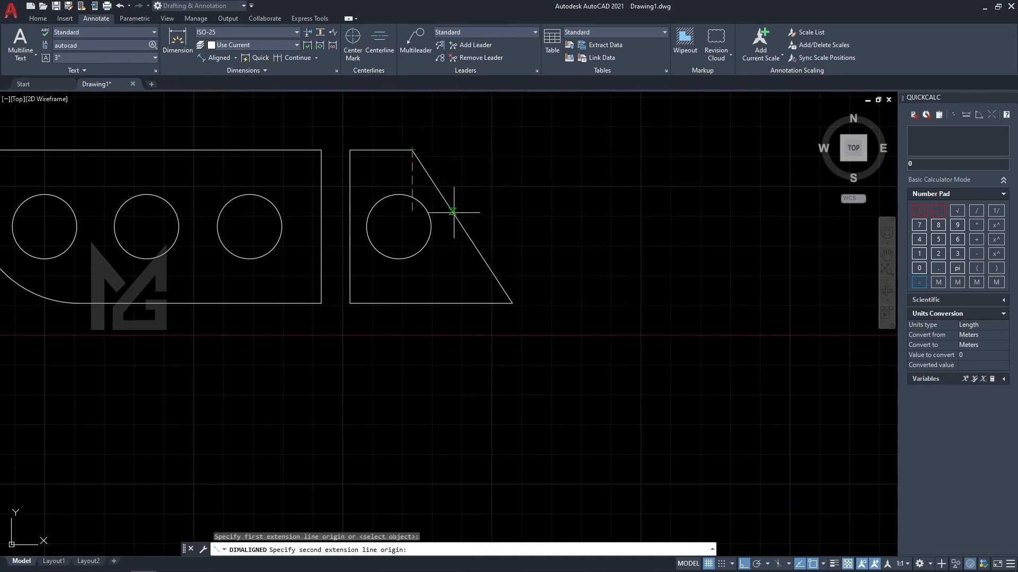
left_click(512, 304)
left_click(466, 170)
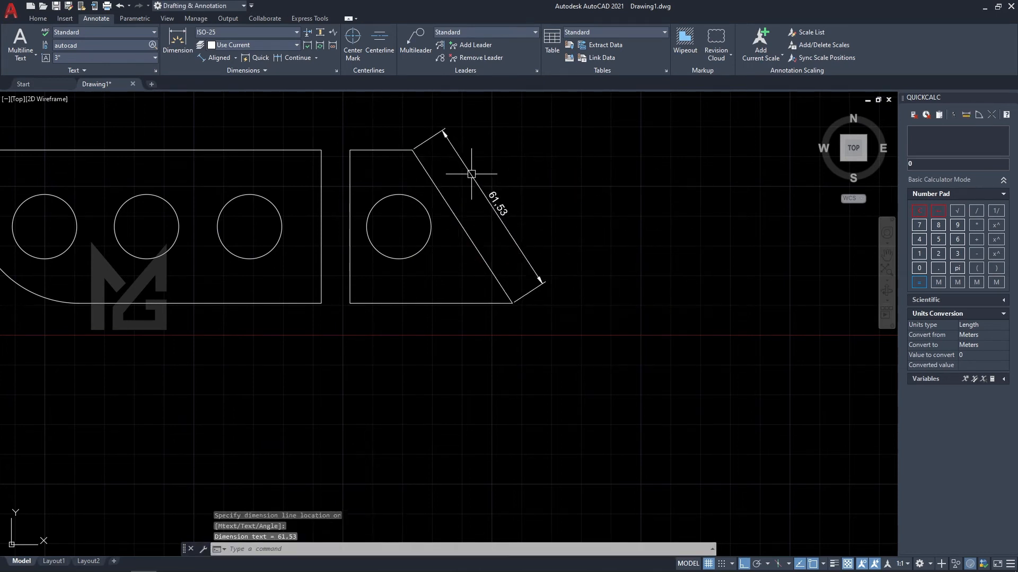
left_click(524, 258)
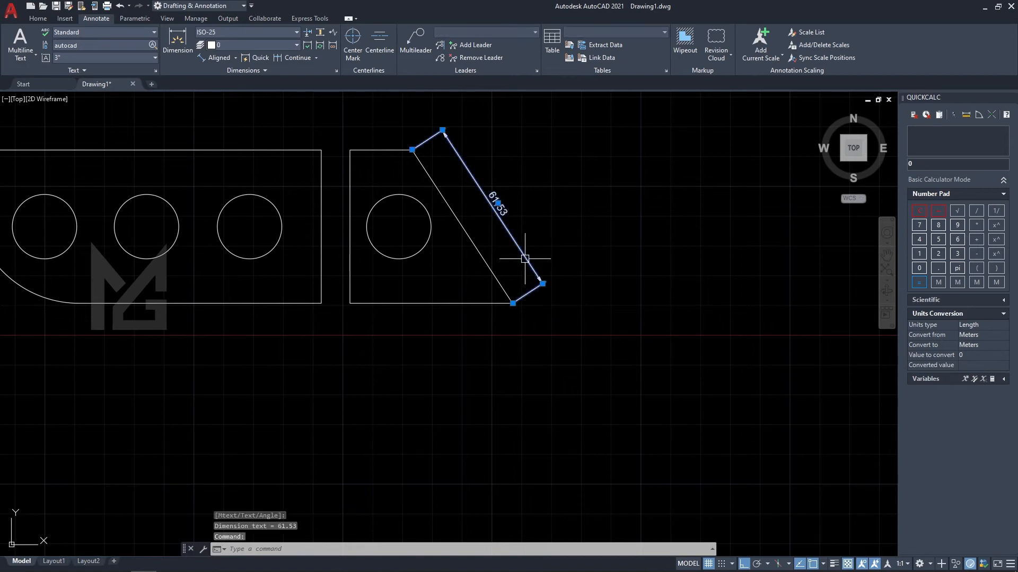
key("Delete")
Try a linear dimension between the two endpoints of the trapezoid's sloped edge.
left_click(235, 58)
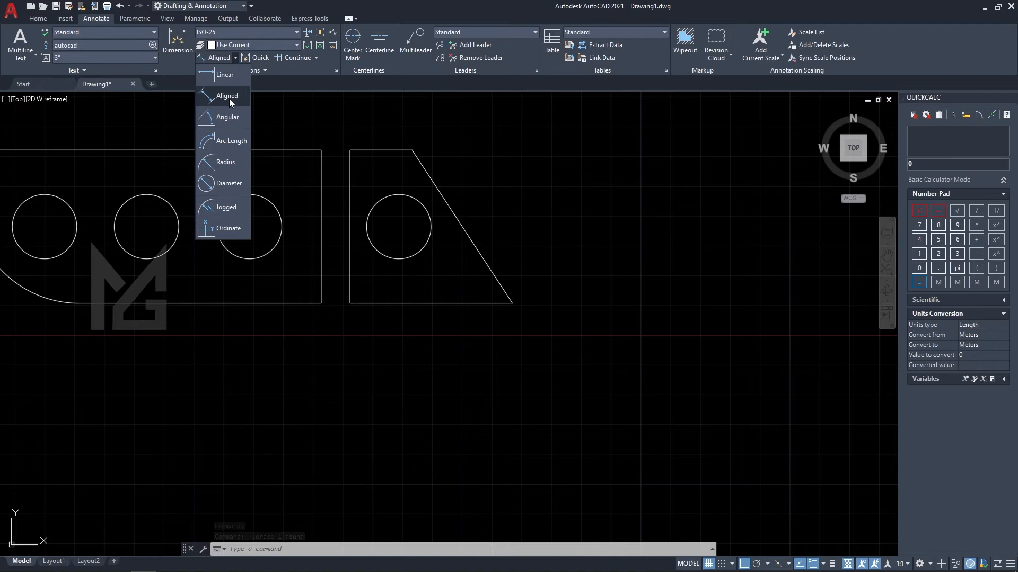
left_click(223, 75)
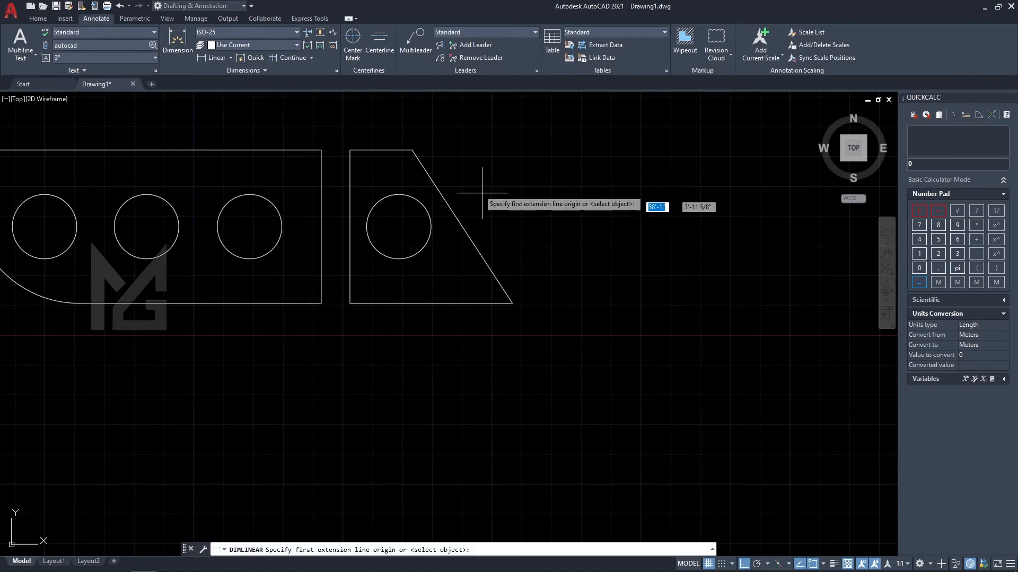
left_click(411, 150)
left_click(512, 303)
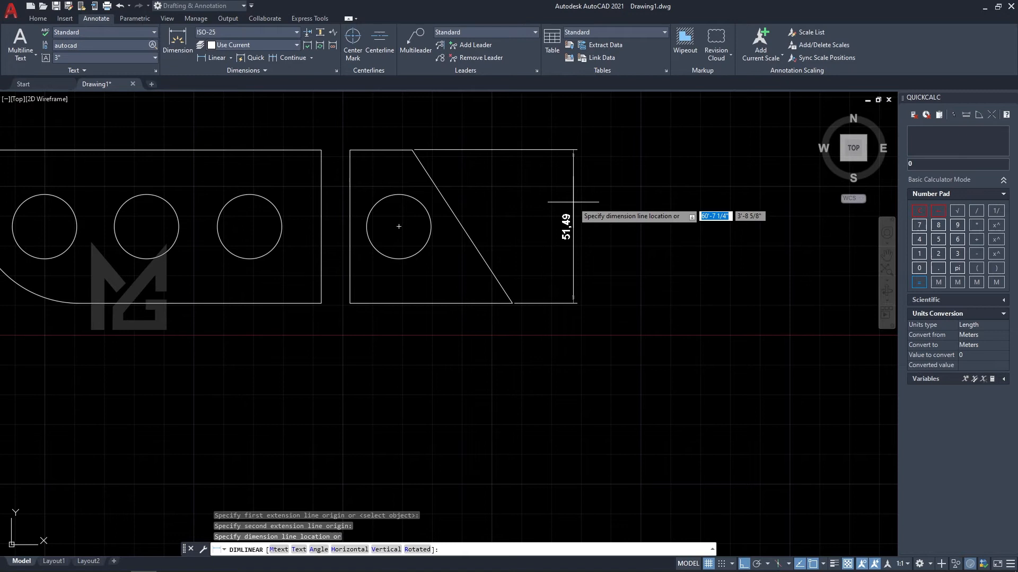
key("Escape")
Add an aligned dimension between the endpoints of the trapezoid's sloped edge, placed outside and parallel to it.
left_click(231, 58)
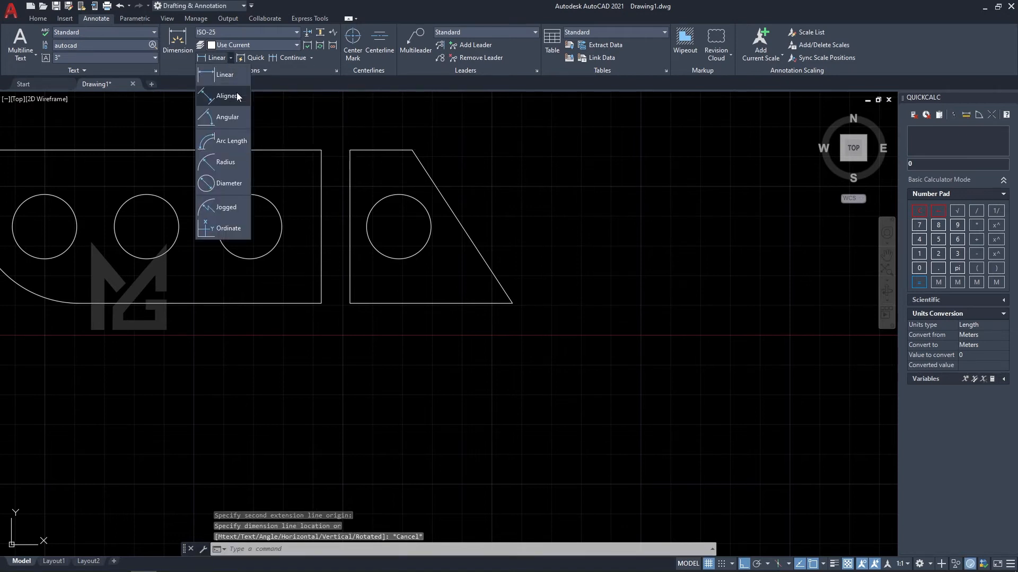
left_click(237, 96)
left_click(413, 151)
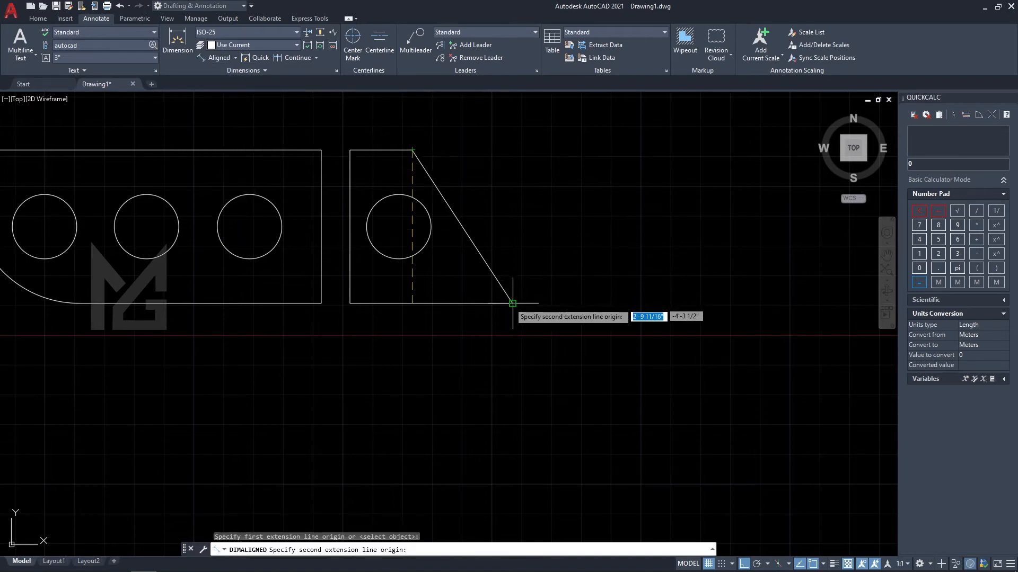
left_click(512, 303)
left_click(509, 265)
Add an angular dimension between the trapezoid's sloped edge and its top edge, placed inside the shape above the circle.
scroll(662, 357, "down", 2)
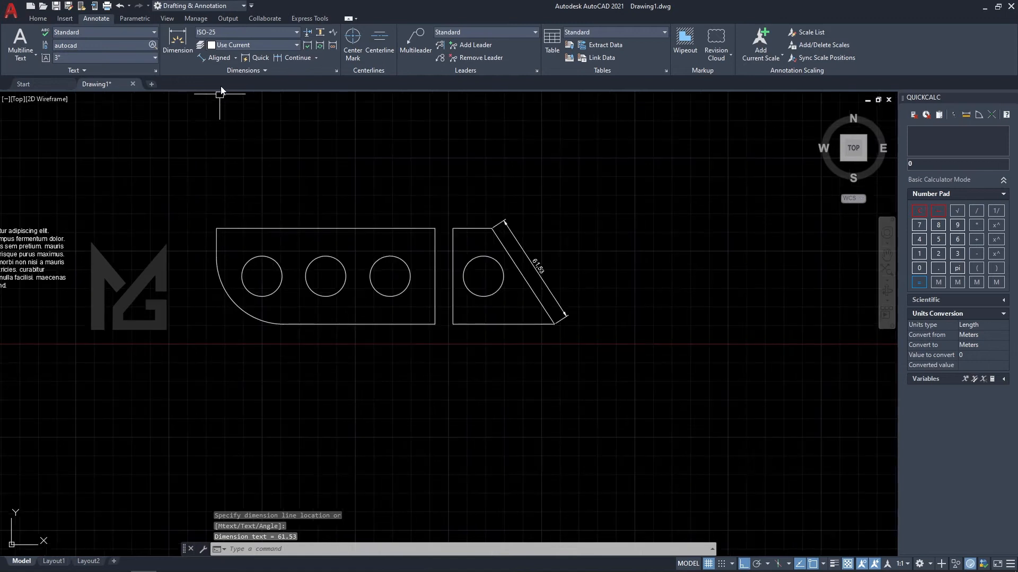
left_click(235, 57)
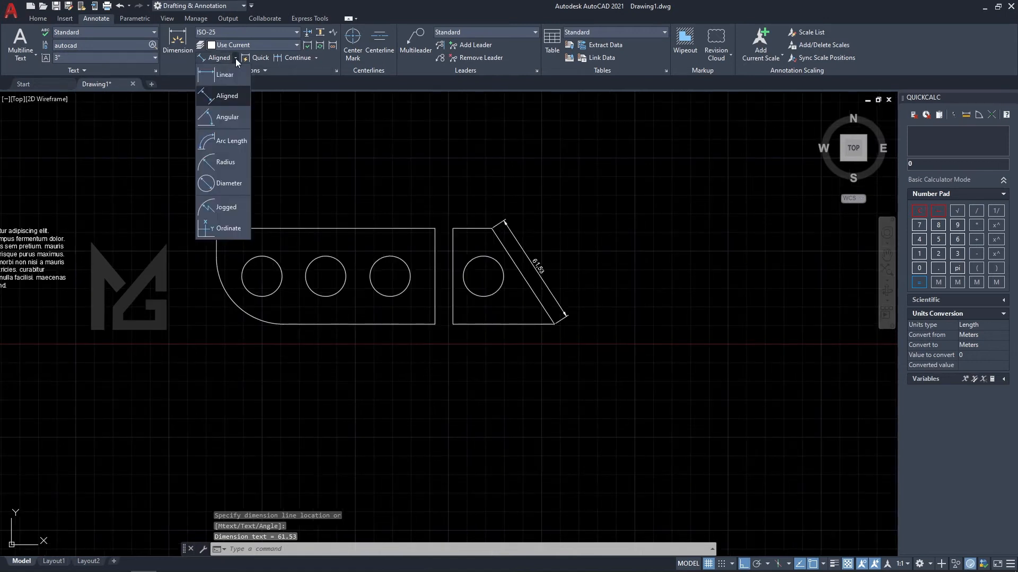
left_click(236, 117)
scroll(356, 239, "up", 2)
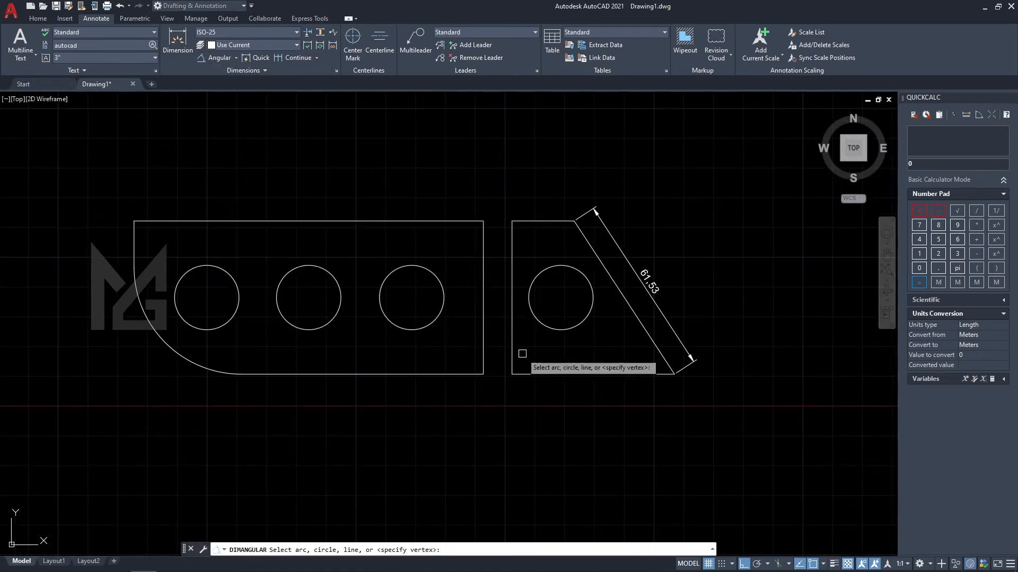
scroll(588, 232, "up", 2)
left_click(571, 223)
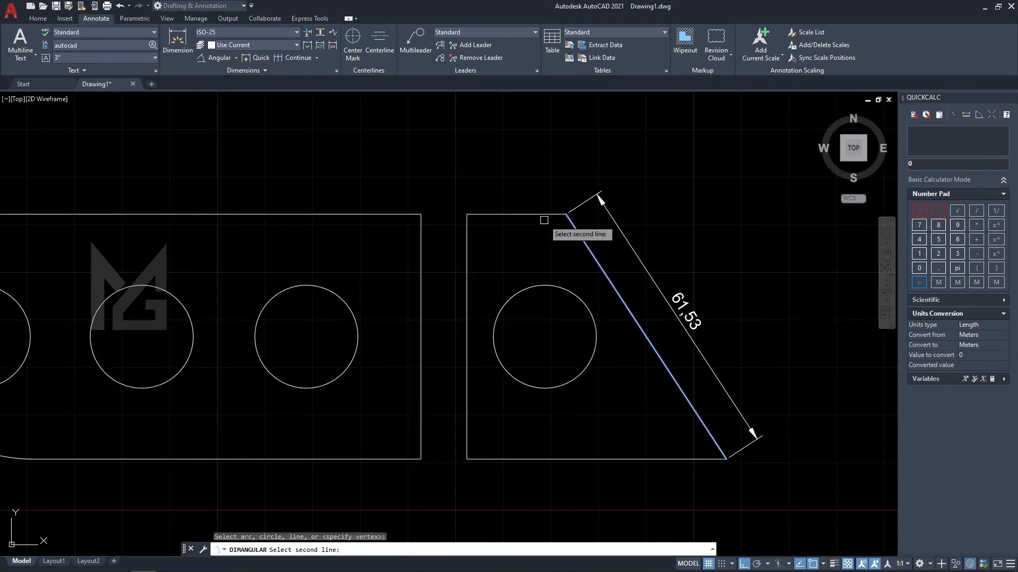
left_click(541, 215)
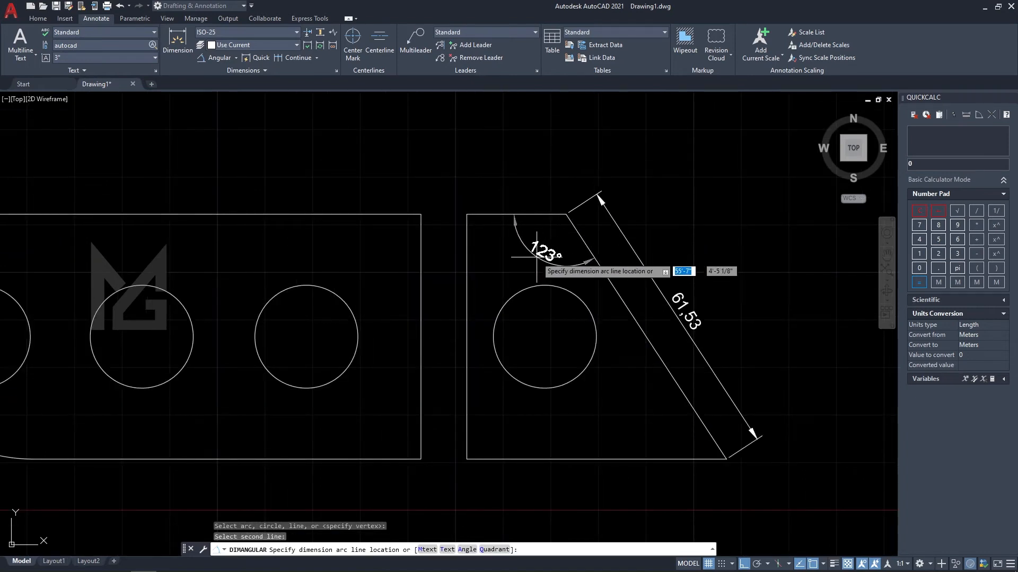
left_click(538, 256)
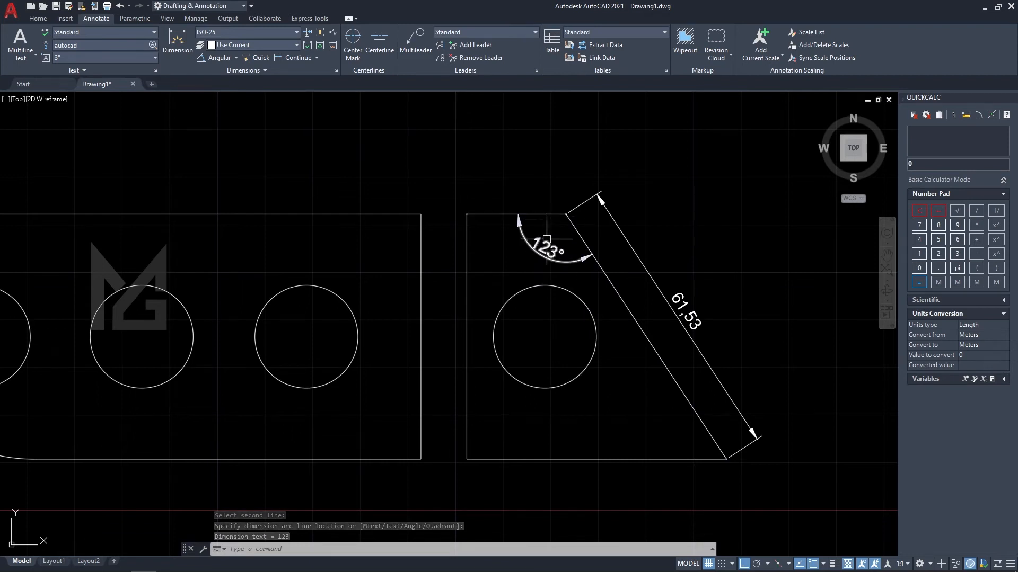
Add an arc length dimension to the plate's rounded lower-left corner, placed outside the arc.
left_click(236, 58)
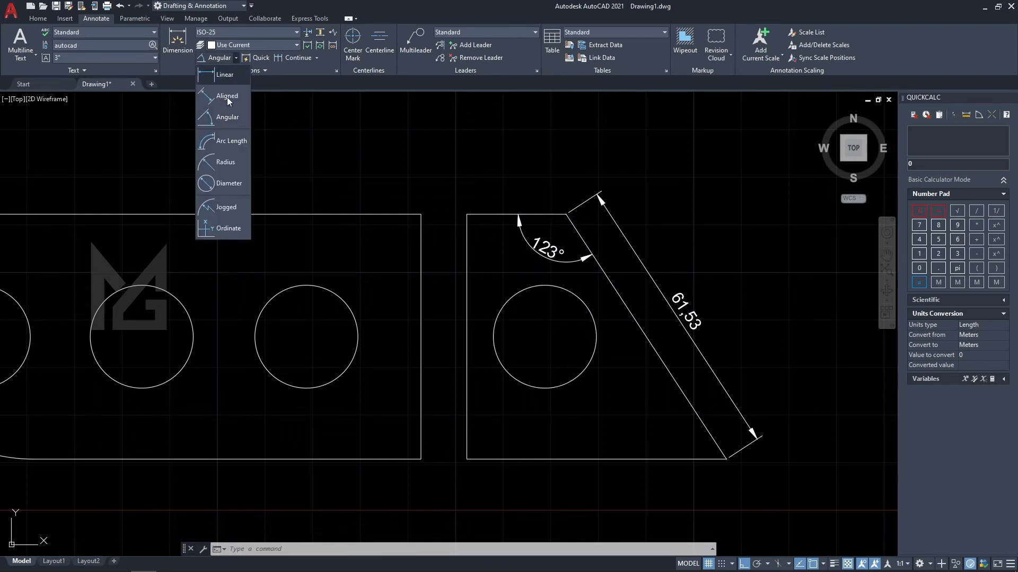
left_click(239, 142)
scroll(402, 311, "down", 3)
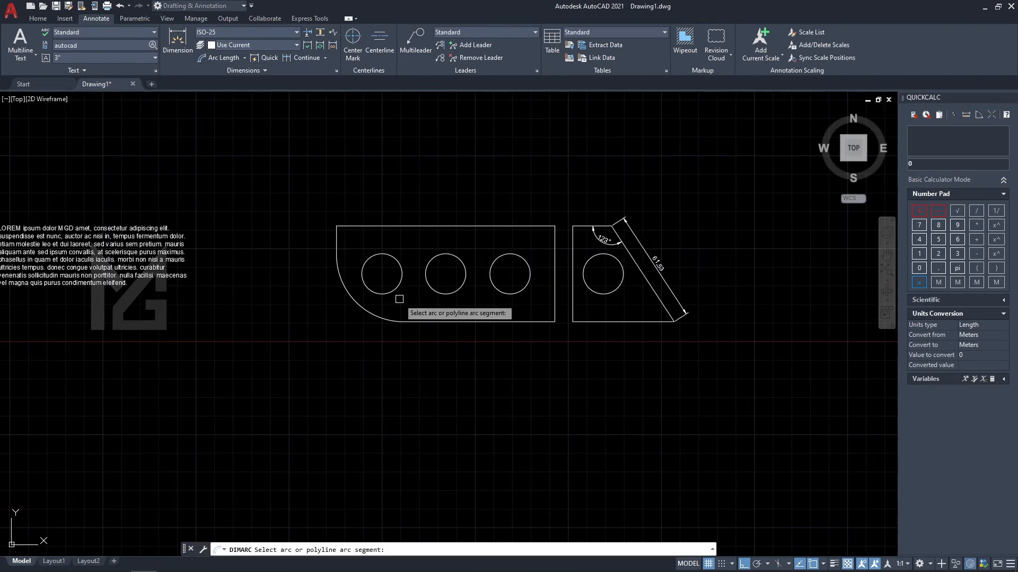
scroll(402, 300, "up", 2)
scroll(325, 311, "up", 5)
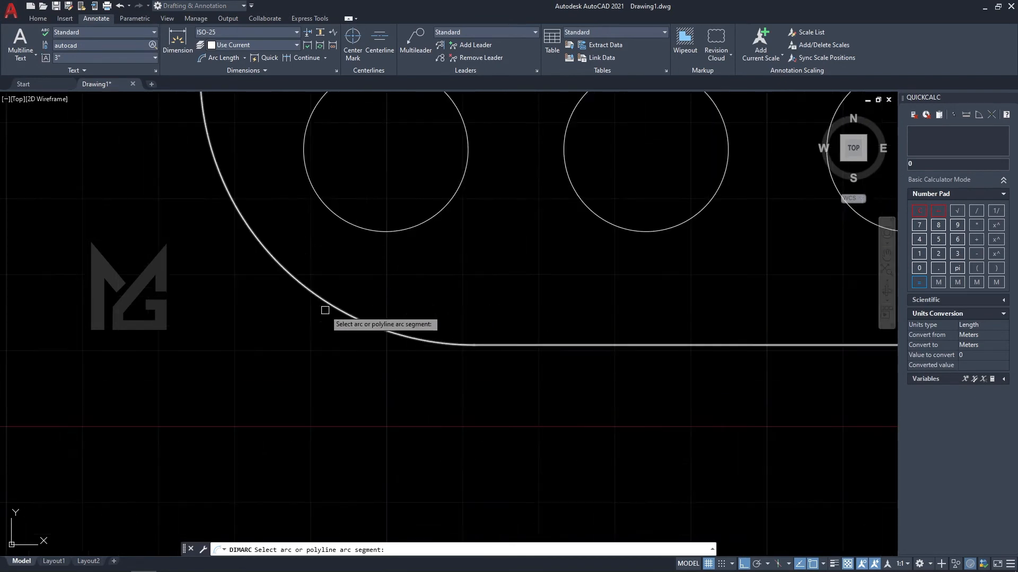
scroll(246, 352, "down", 5)
left_click(289, 306)
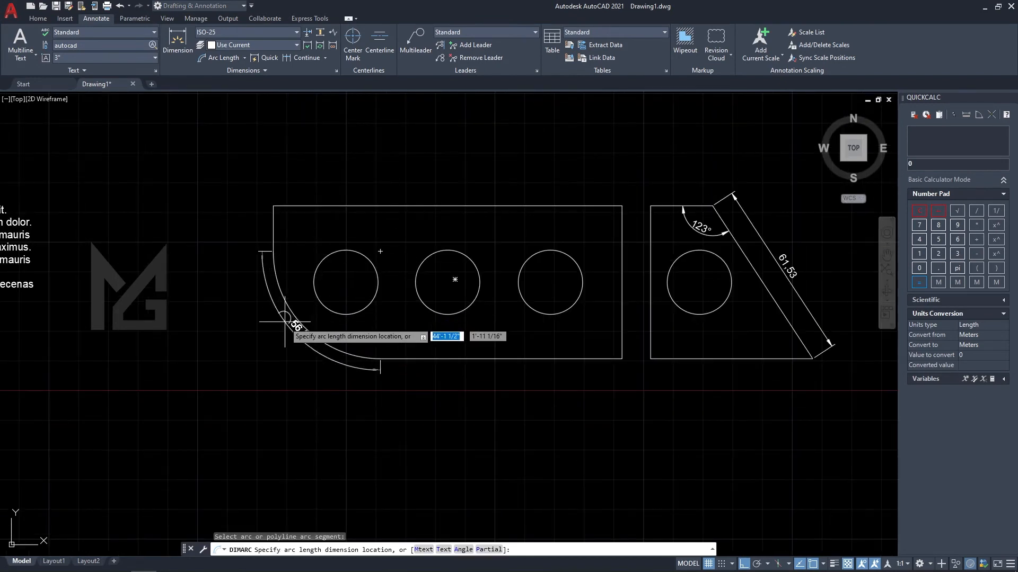
left_click(270, 336)
Add a radius dimension to the plate's rounded lower-left corner, placed inside the plate near the corner's lower end.
scroll(322, 363, "up", 2)
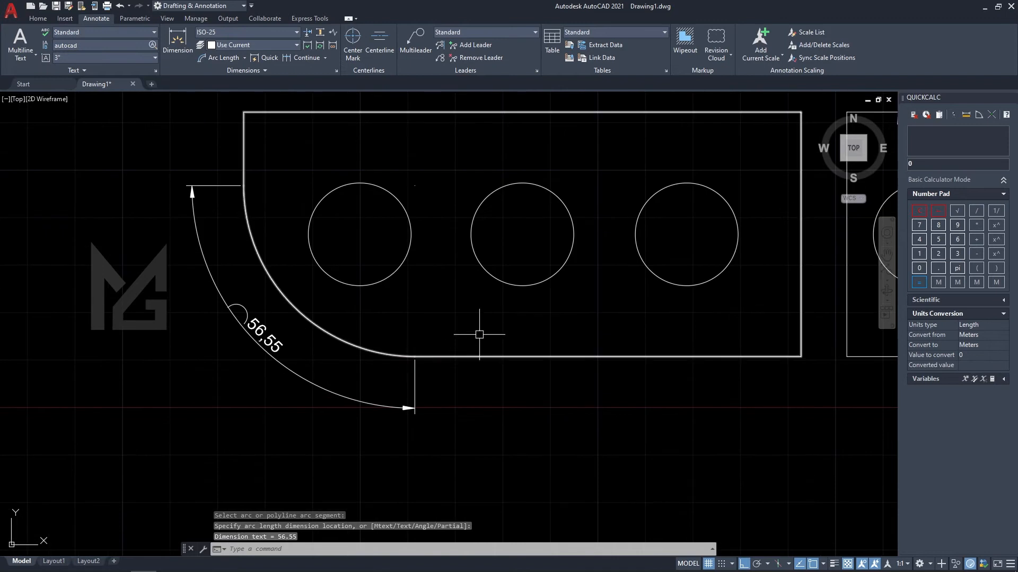
middle_click_drag(479, 334, 434, 340)
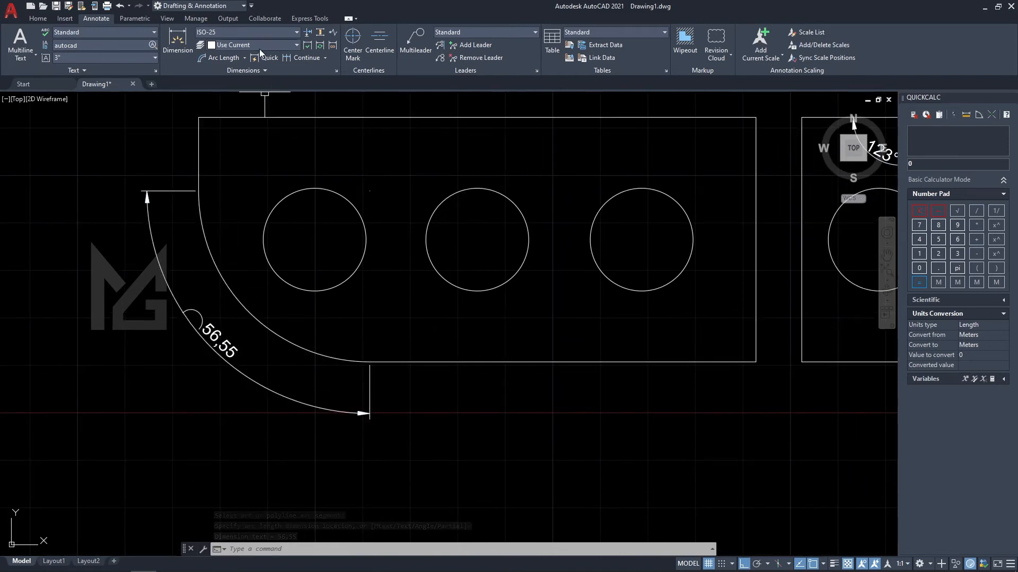
left_click(245, 58)
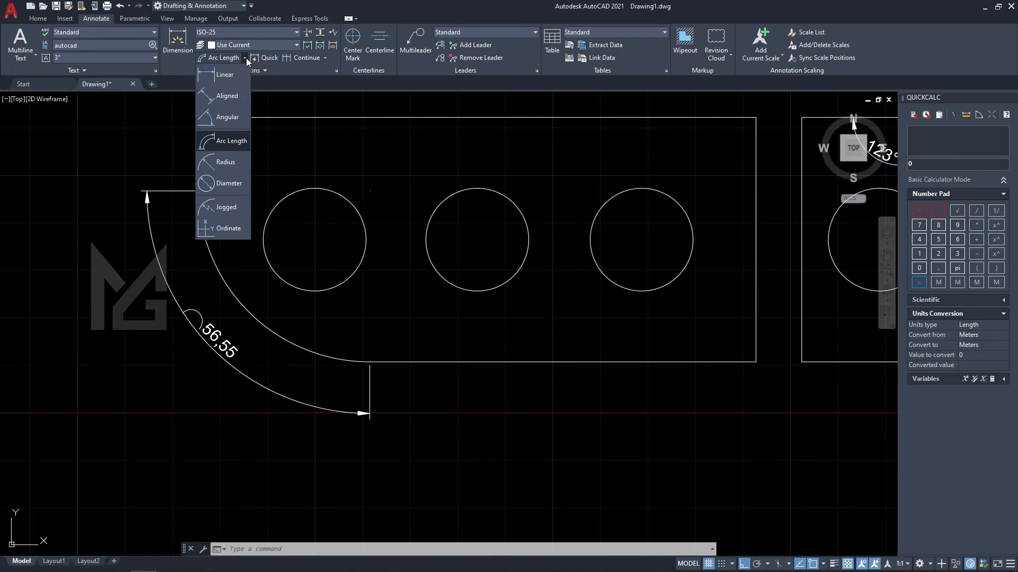
left_click(238, 164)
left_click(240, 298)
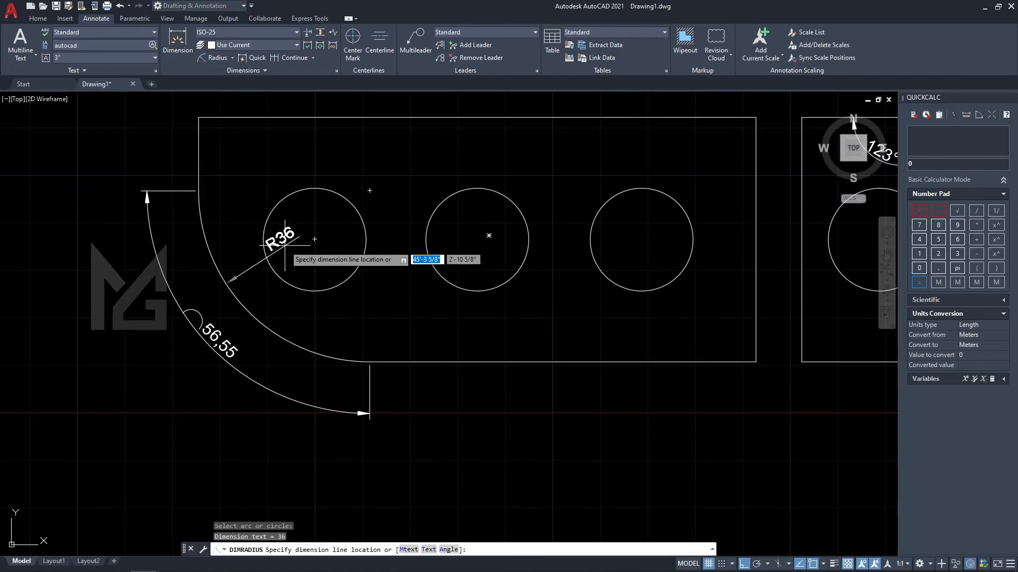
left_click(342, 329)
Add a radius dimension to the plate's middle circle, with the text inside the circle.
left_click(221, 59)
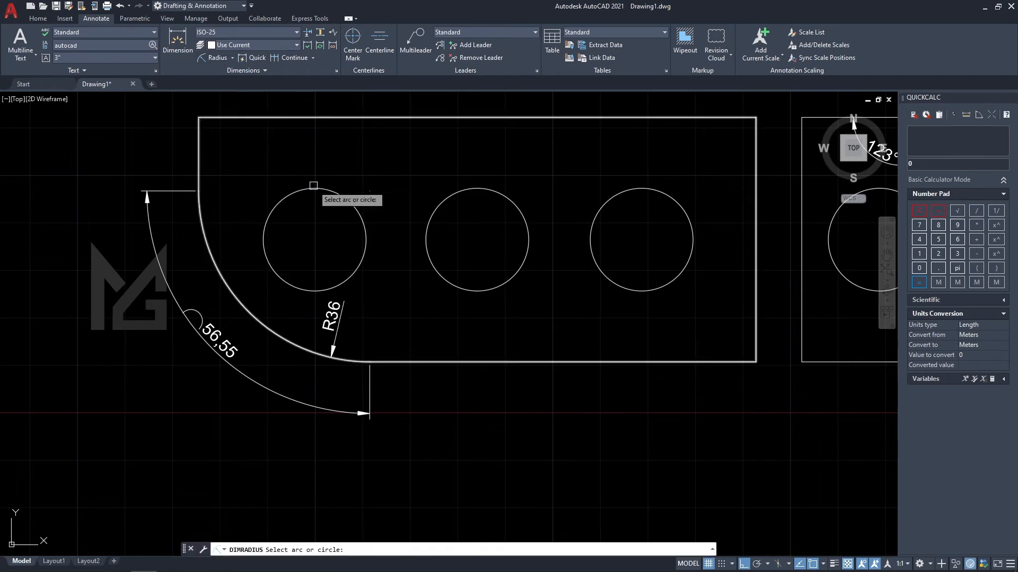
left_click(432, 221)
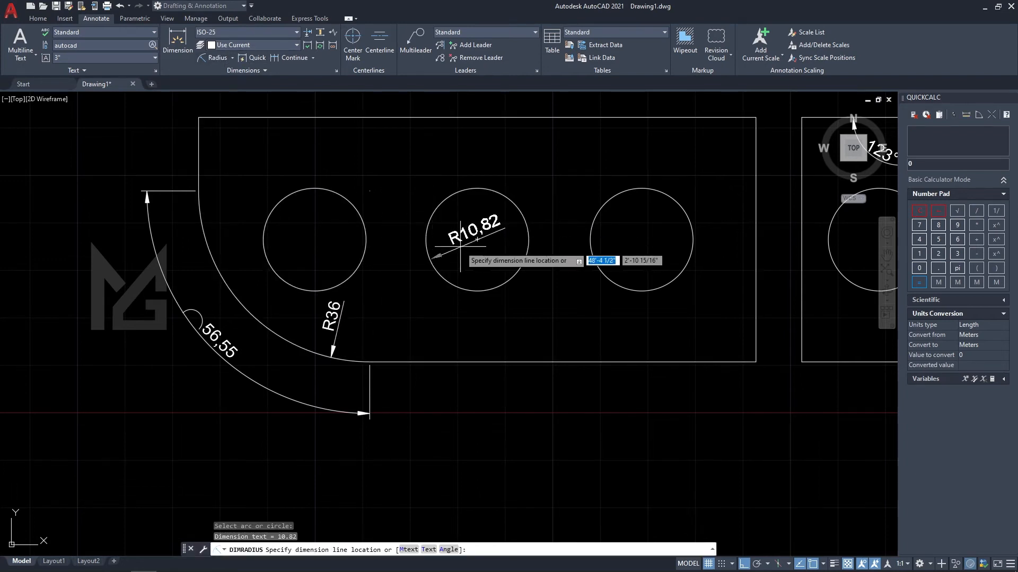
left_click(460, 243)
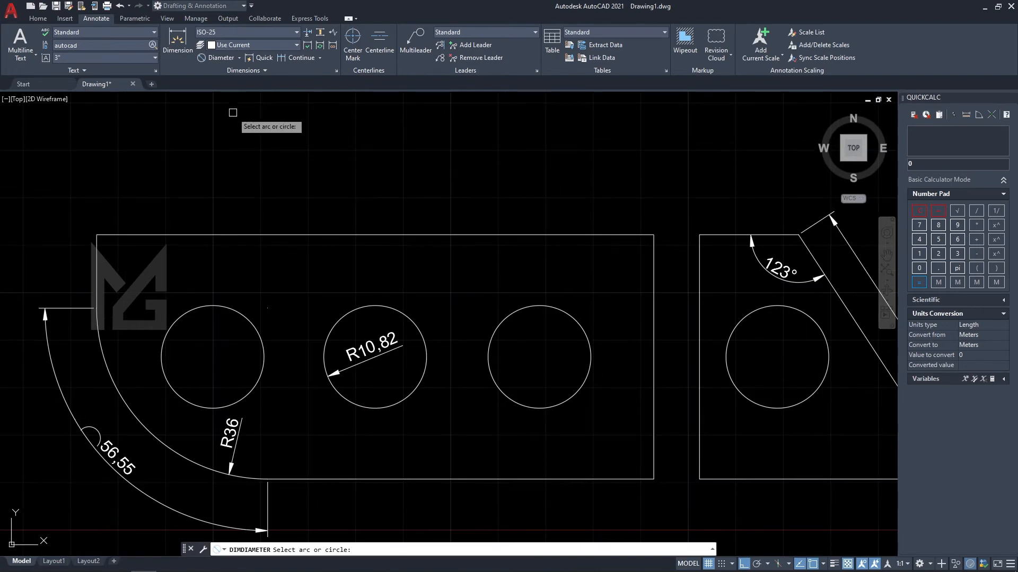
Add diameter dimensions to the plate's right circle with the text outside at its upper right, and to the left circle with the text inside.
left_click(554, 408)
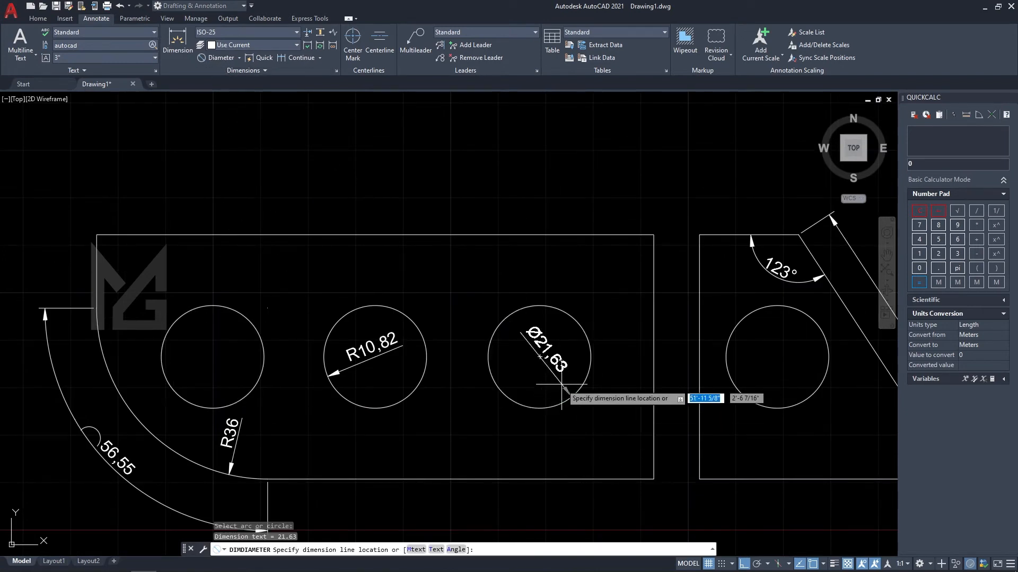
left_click(612, 303)
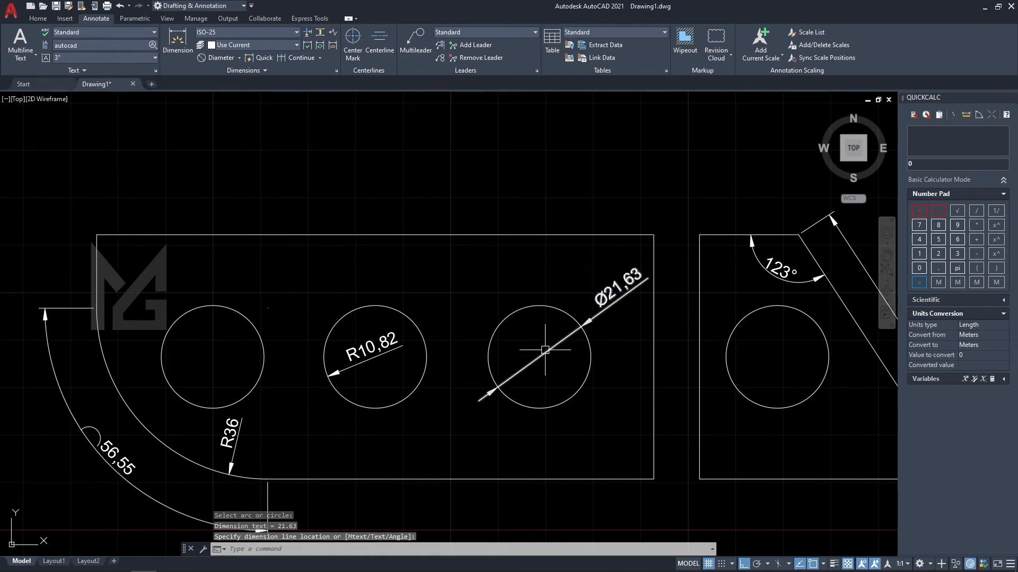
left_click(217, 57)
left_click(232, 314)
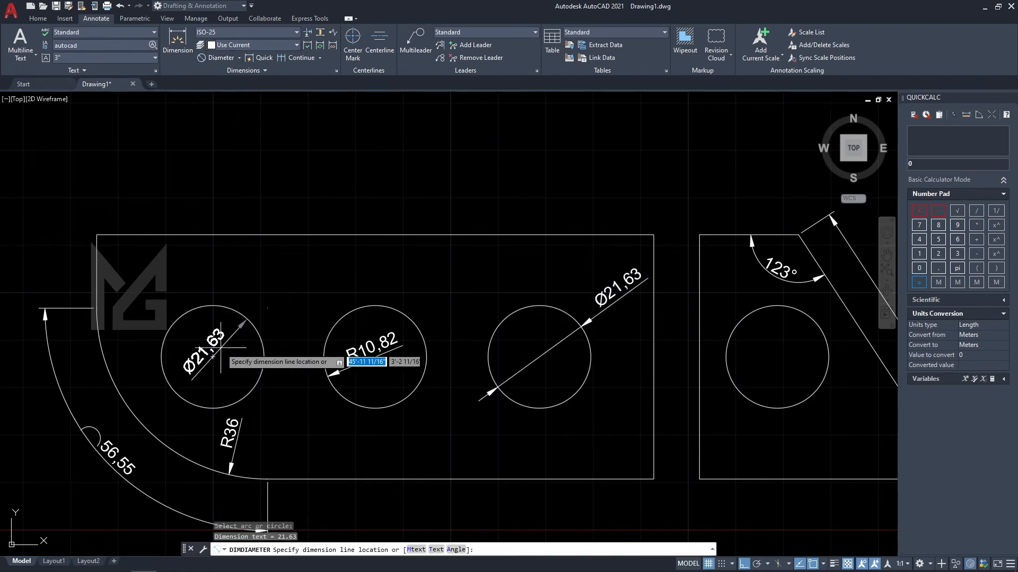
left_click(208, 368)
Add a jogged radius dimension to the plate's rounded corner, with the center override and jog placed outside to the lower left.
scroll(368, 297, "down", 3)
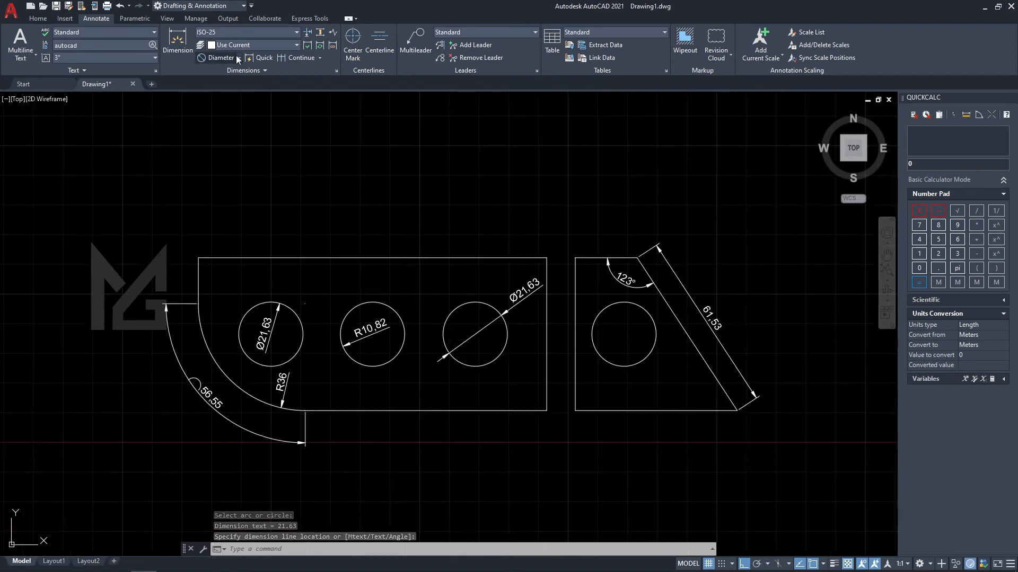
left_click(238, 57)
left_click(222, 207)
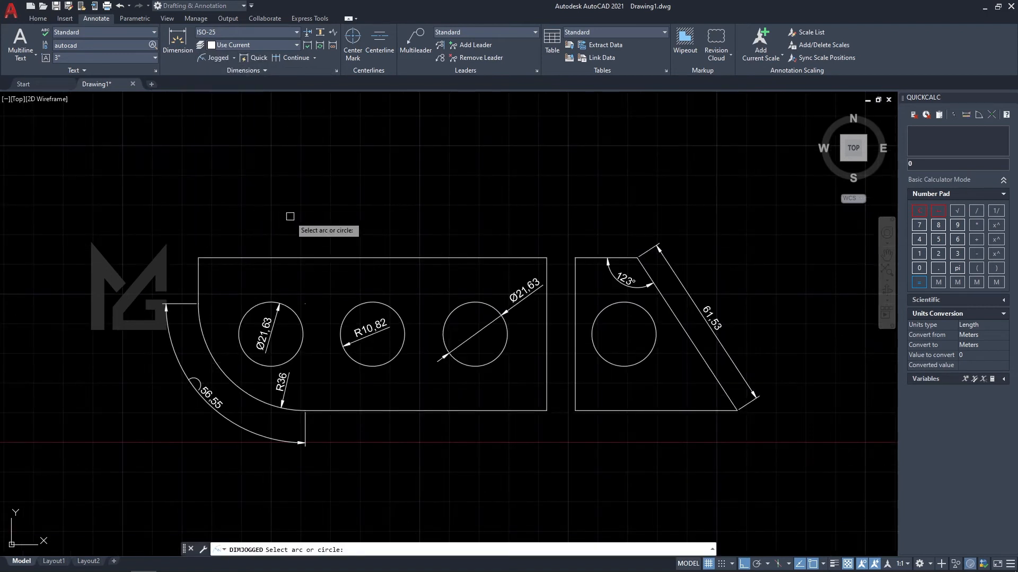
middle_click_drag(253, 397, 241, 370)
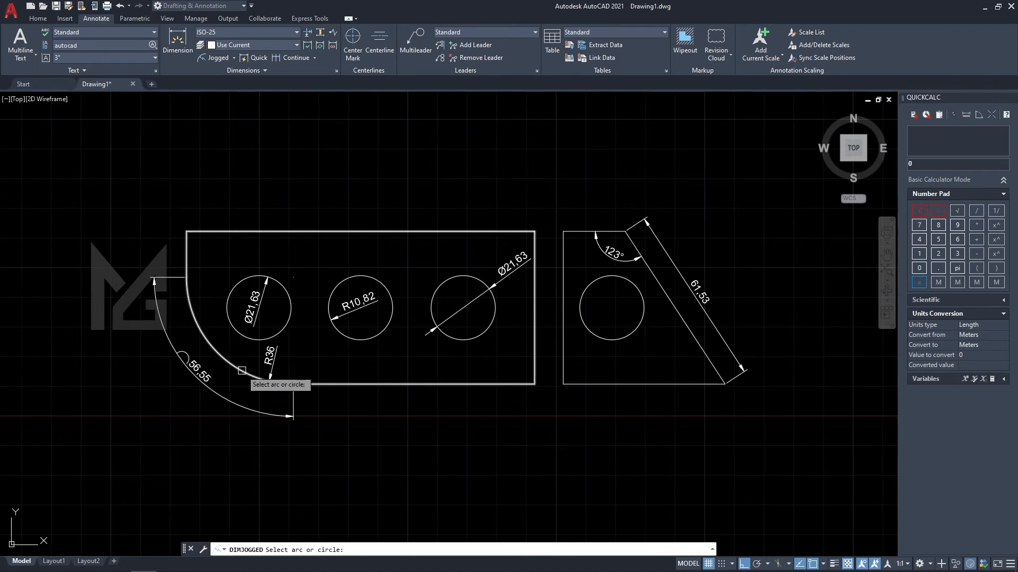
left_click(242, 370)
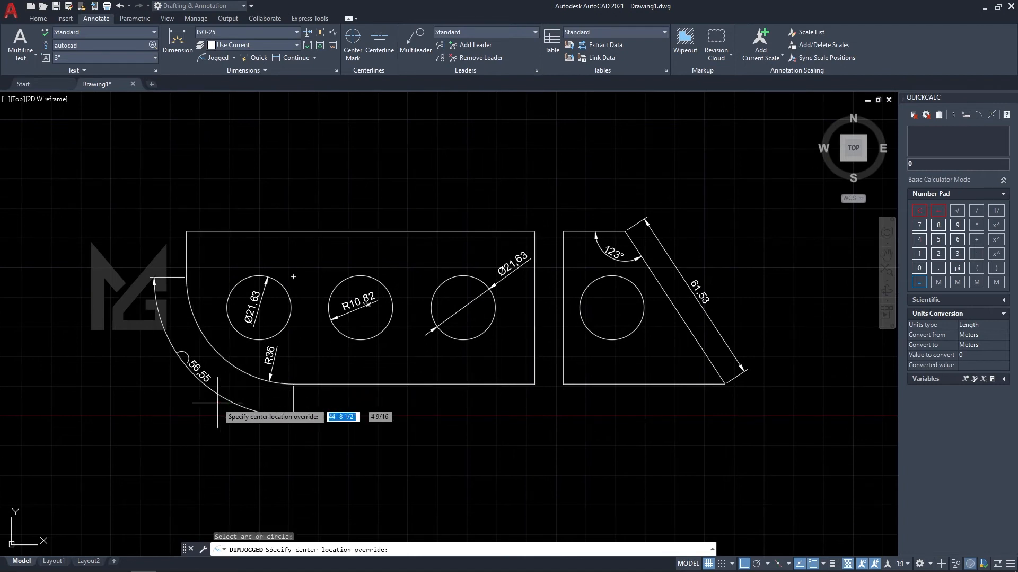
left_click(135, 481)
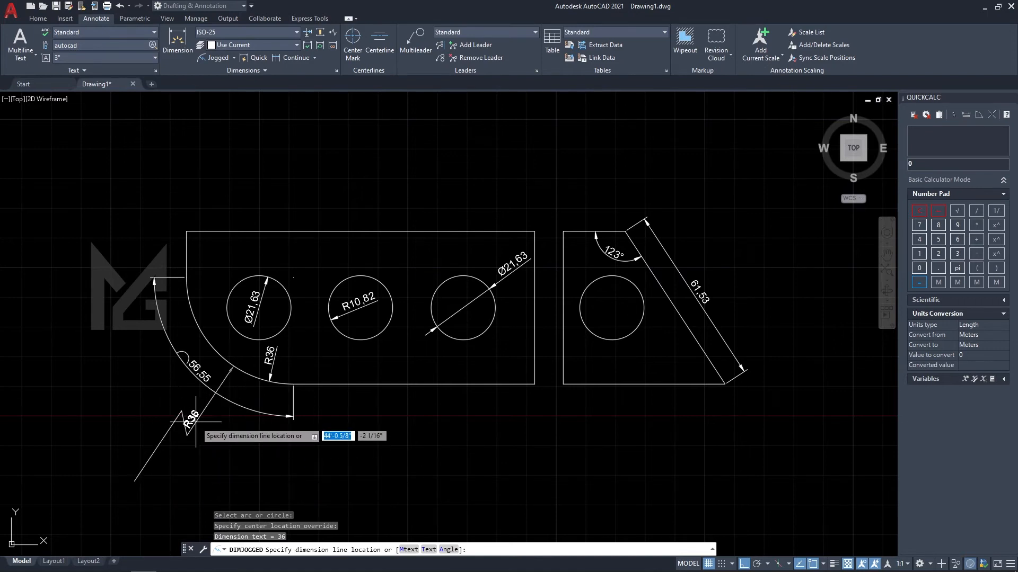
scroll(186, 419, "up", 4)
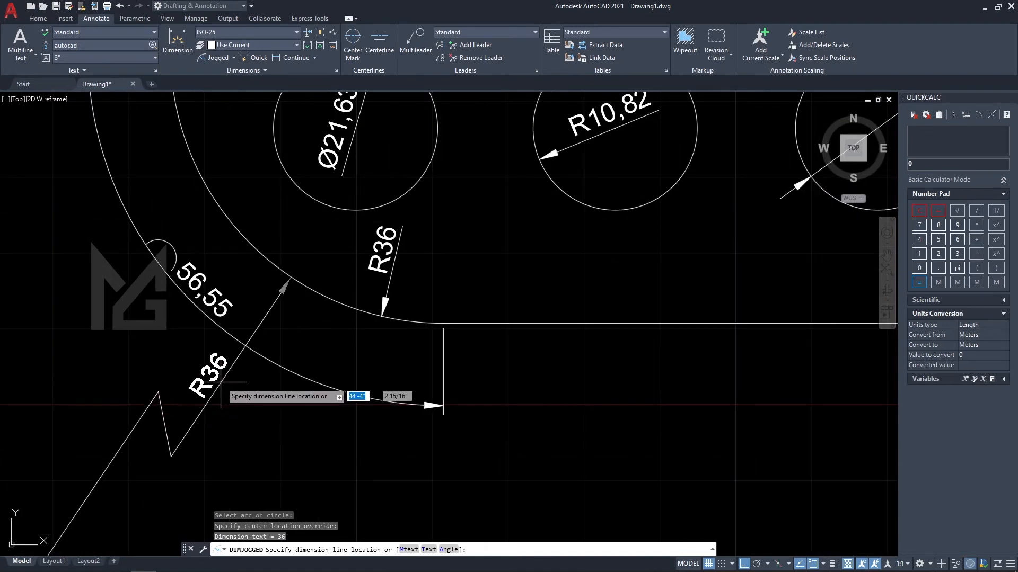
scroll(185, 429, "down", 4)
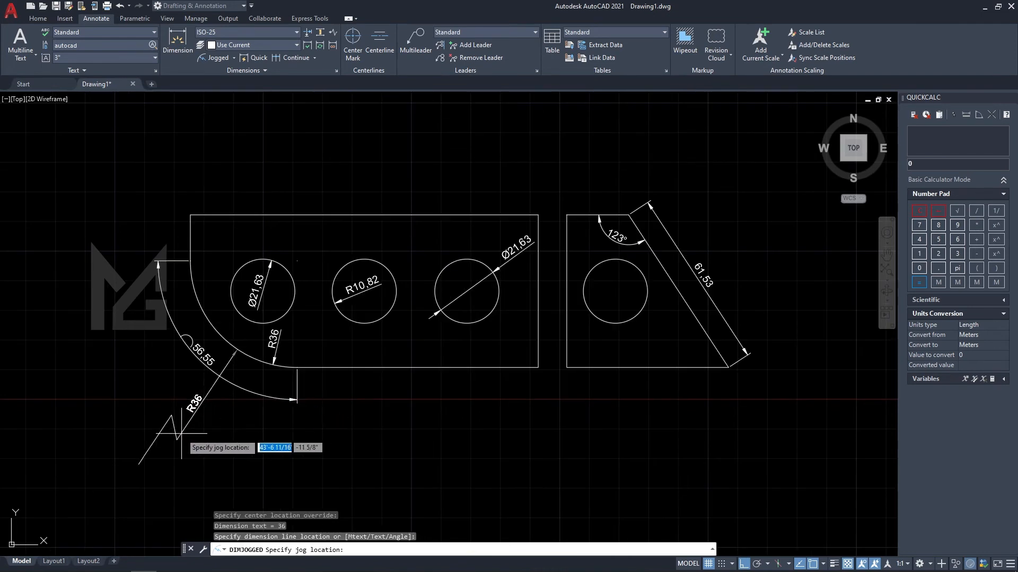
scroll(195, 404, "up", 3)
left_click(205, 408)
scroll(205, 409, "down", 4)
scroll(228, 399, "up", 1)
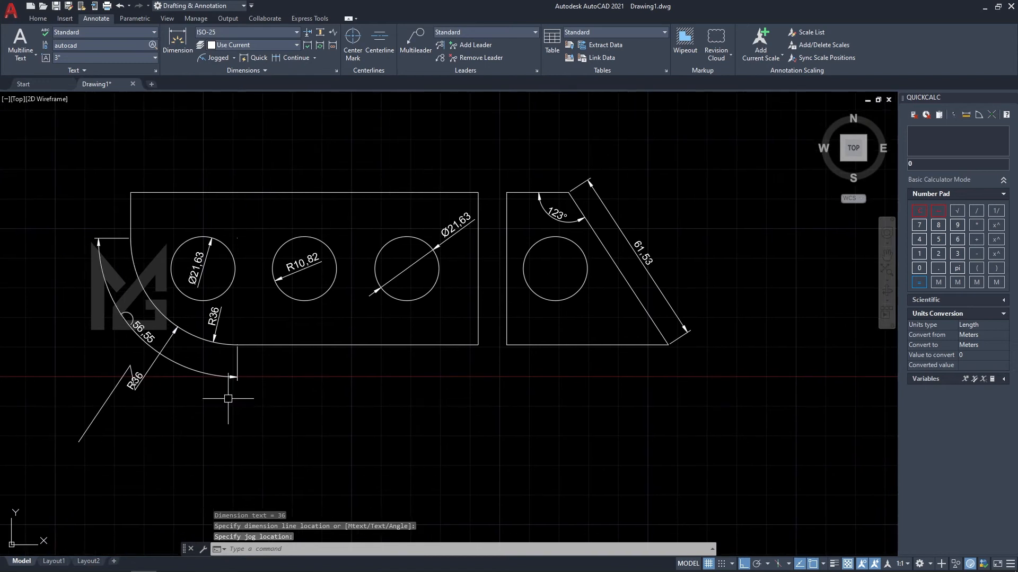
Add Y and X ordinate dimensions at the plate's lower-right corner, with leaders along its bottom edge and its right edge.
left_click(233, 59)
left_click(229, 229)
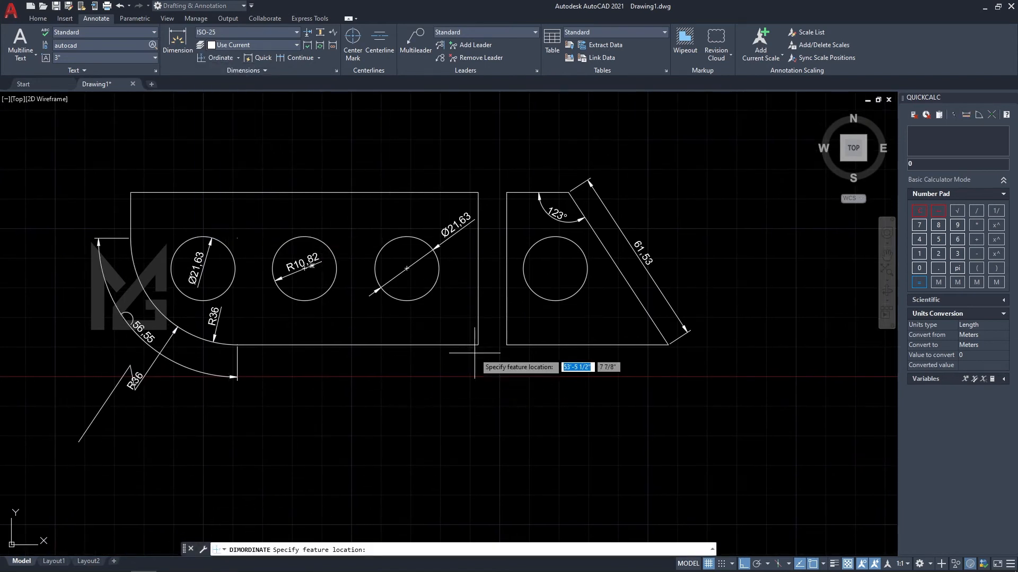
scroll(479, 344, "up", 4)
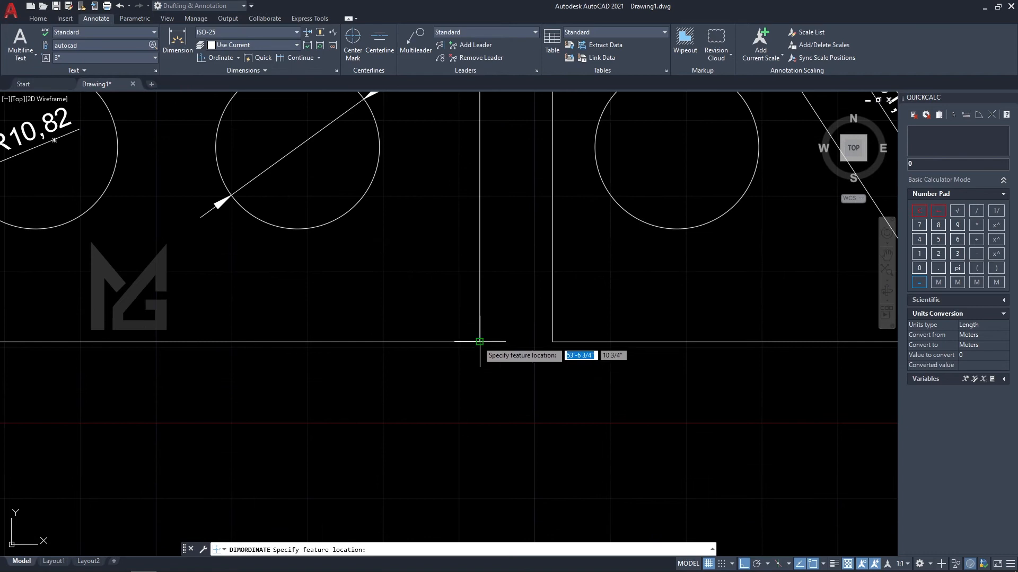
left_click(479, 342)
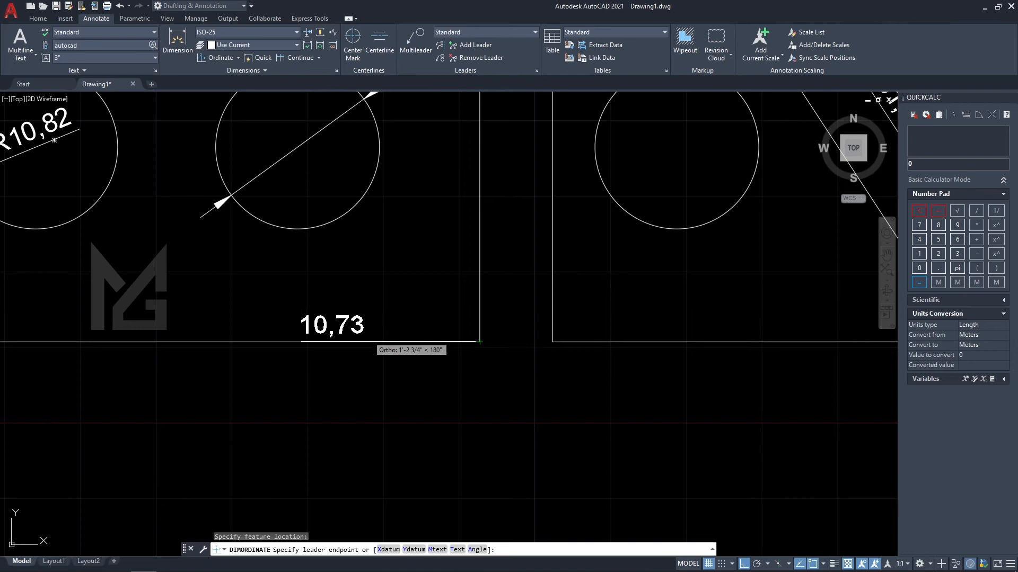
left_click(479, 341)
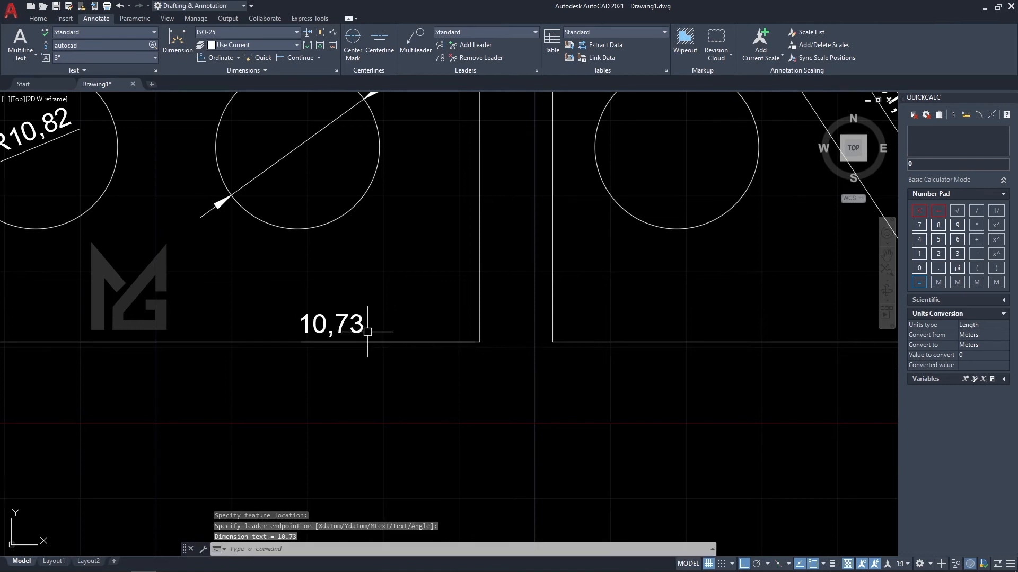
left_click(227, 59)
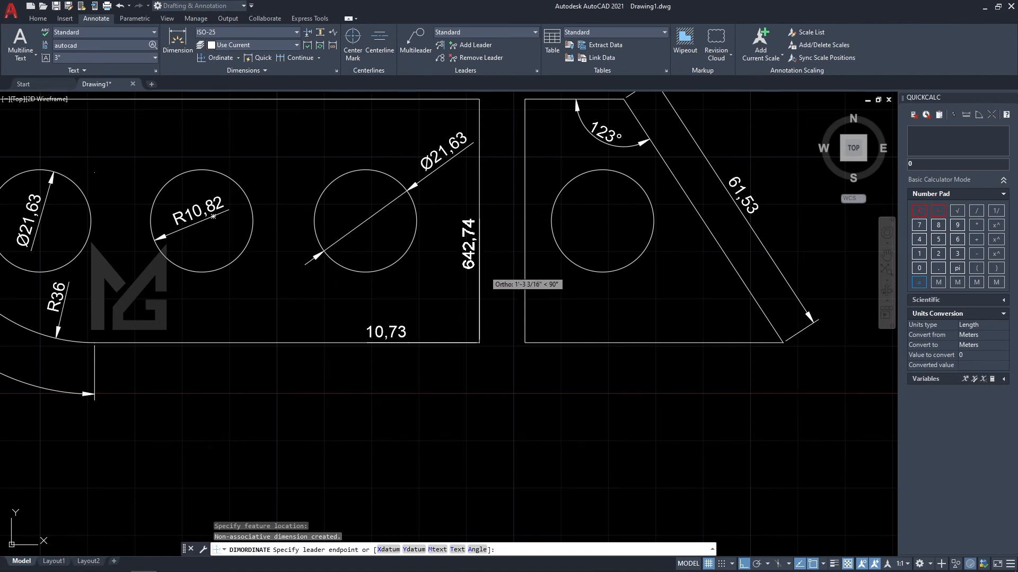
left_click(481, 269)
scroll(415, 314, "down", 2)
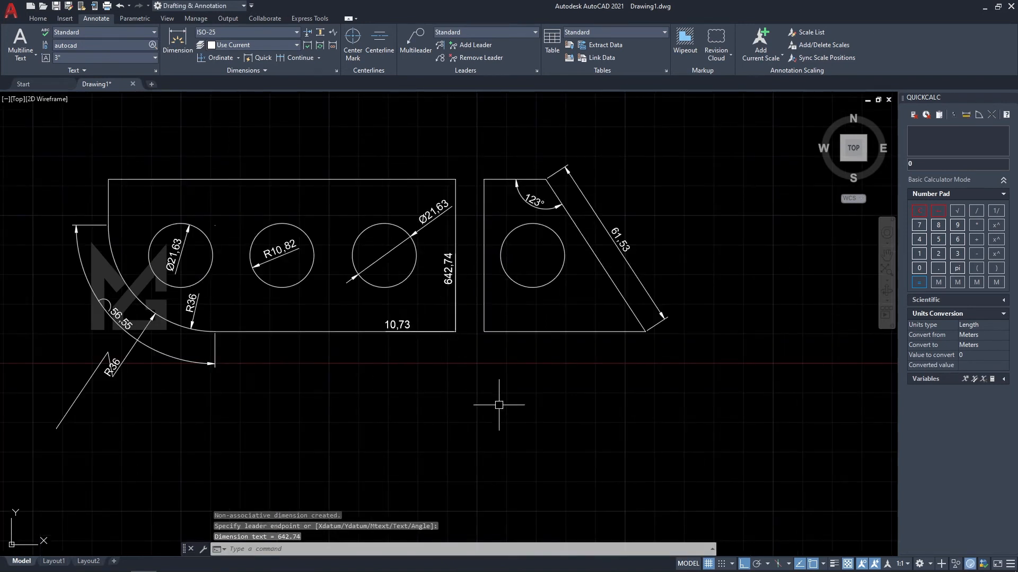
Add continuous quick dimensions for the whole plate and its circles, placed in a horizontal row above the plate.
middle_click_drag(259, 118, 265, 136)
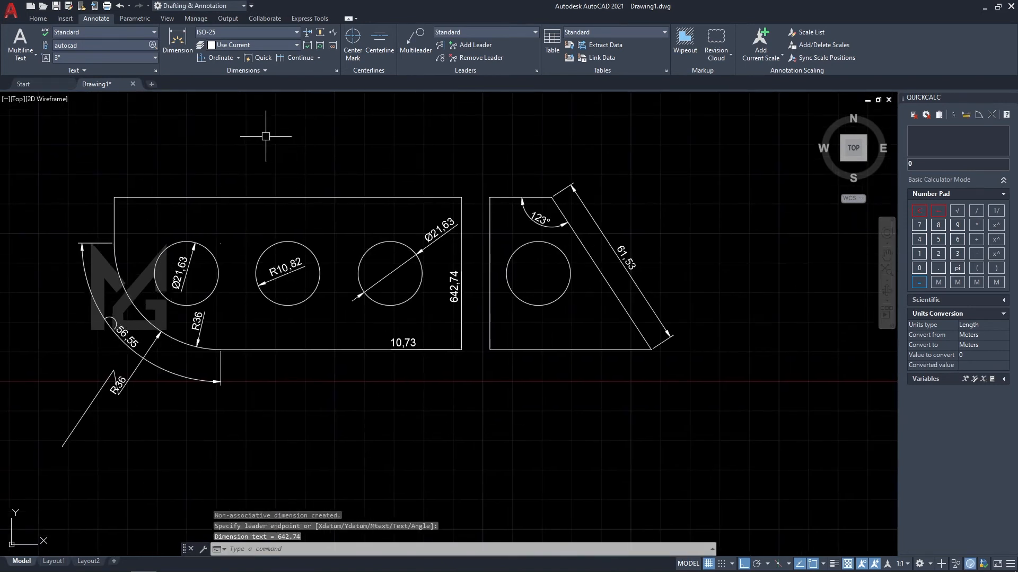
left_click(262, 55)
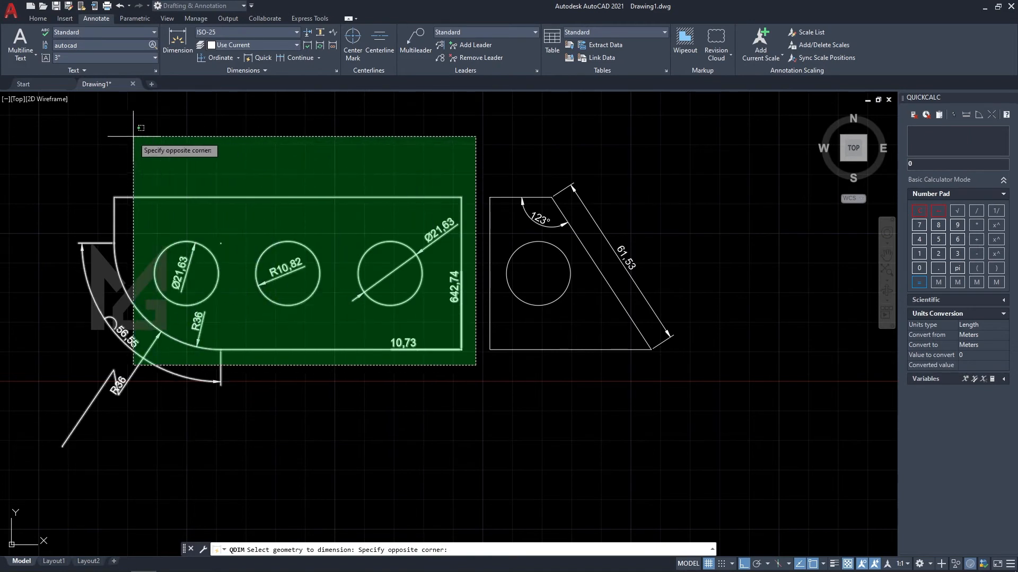
left_click(106, 132)
key("Return")
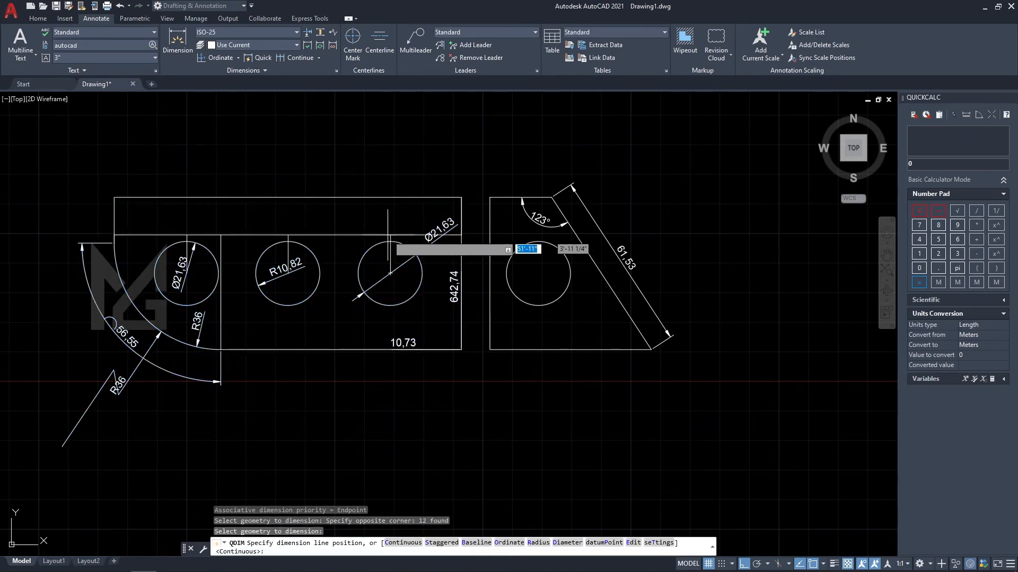
left_click(272, 138)
middle_click_drag(339, 207, 344, 249)
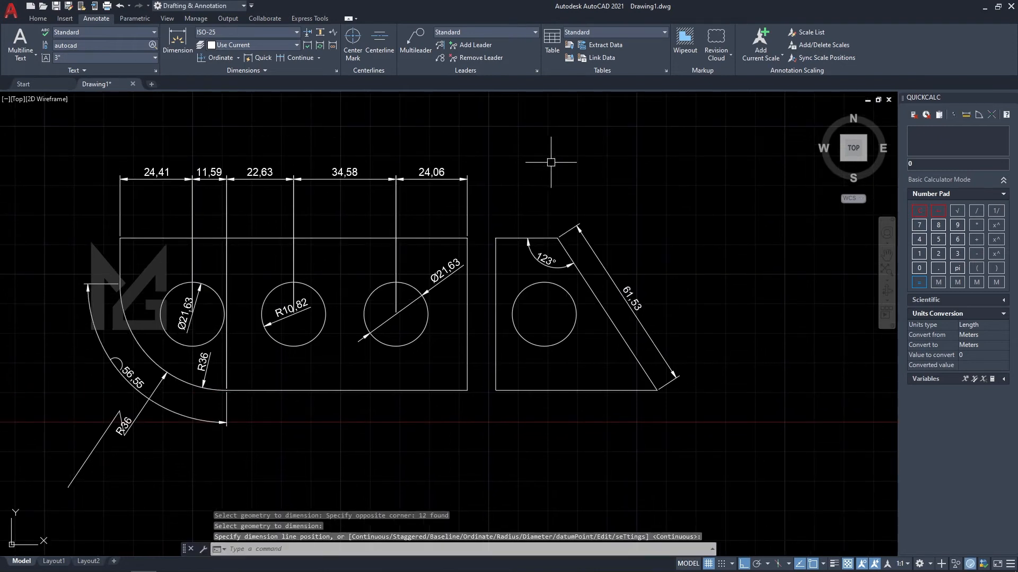
Add continuous quick dimensions for the trapezoid and its circle, placed above it in line with the plate's dimension row.
key("Escape")
left_click(488, 206)
left_click(709, 440)
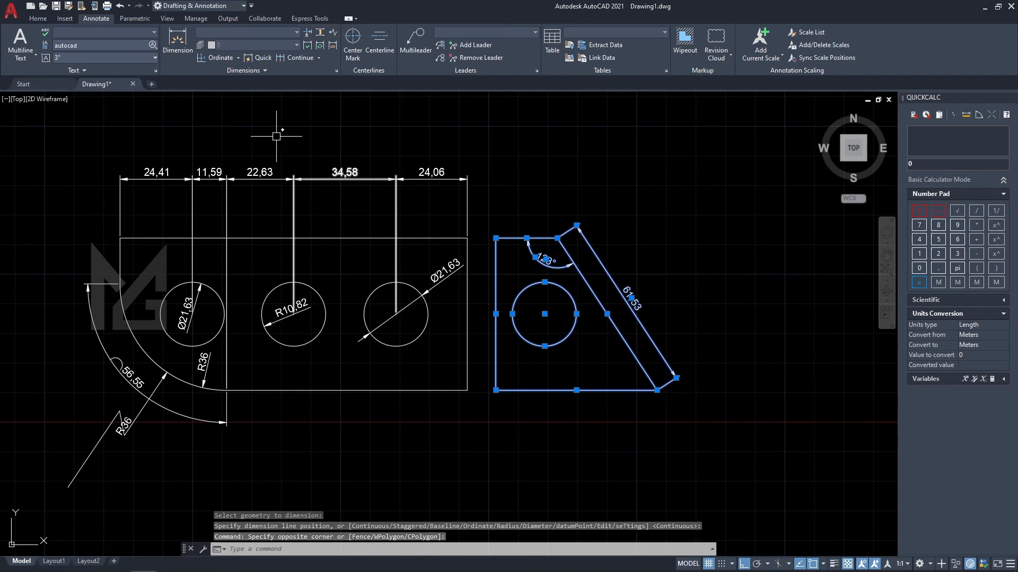
left_click(255, 63)
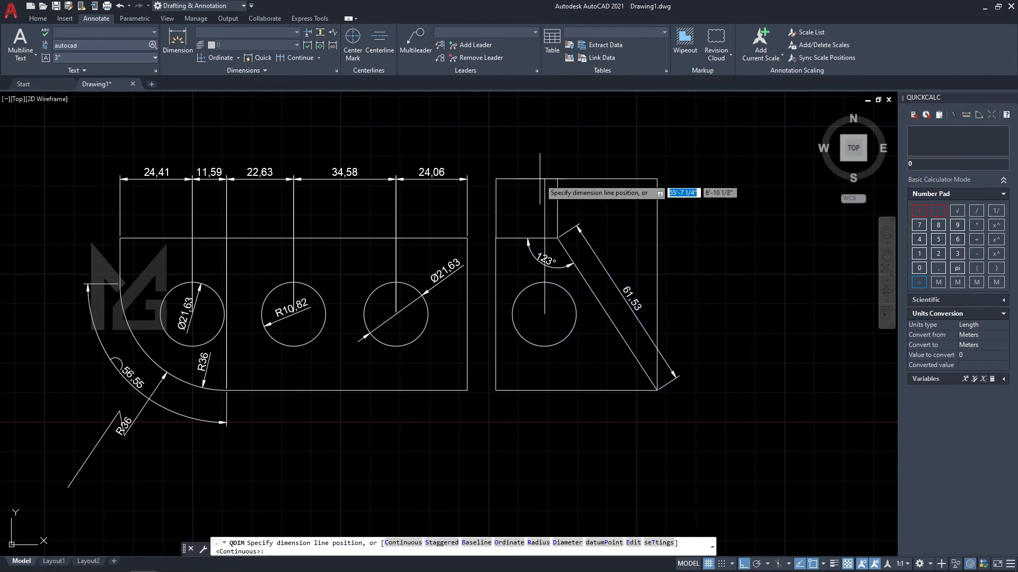
left_click(462, 179)
scroll(571, 196, "up", 5)
scroll(665, 235, "down", 5)
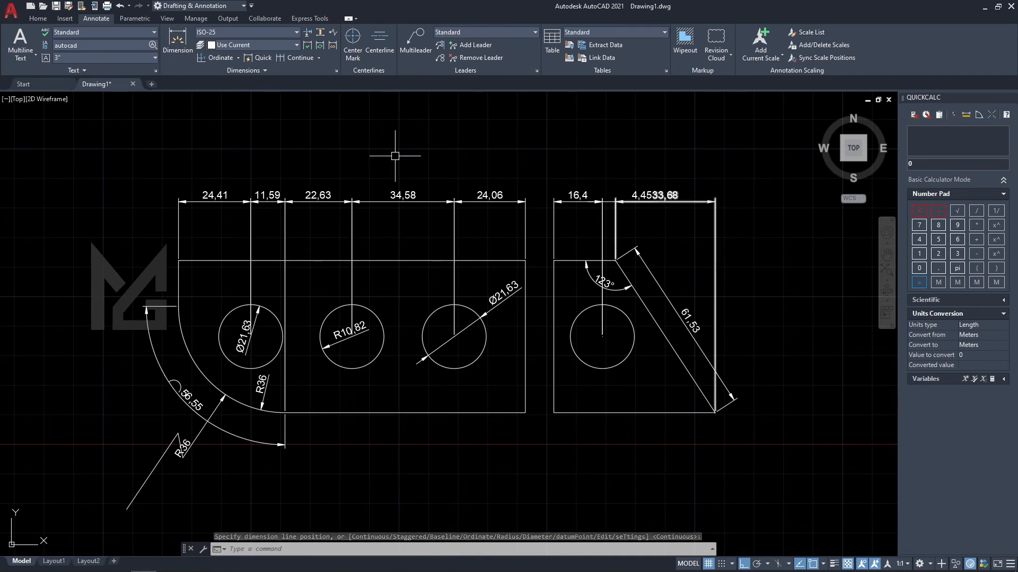
Add continuous vertical quick dimensions for the plate and its circles, placed to the left of the plate.
left_click(249, 57)
left_click(141, 243)
left_click(622, 480)
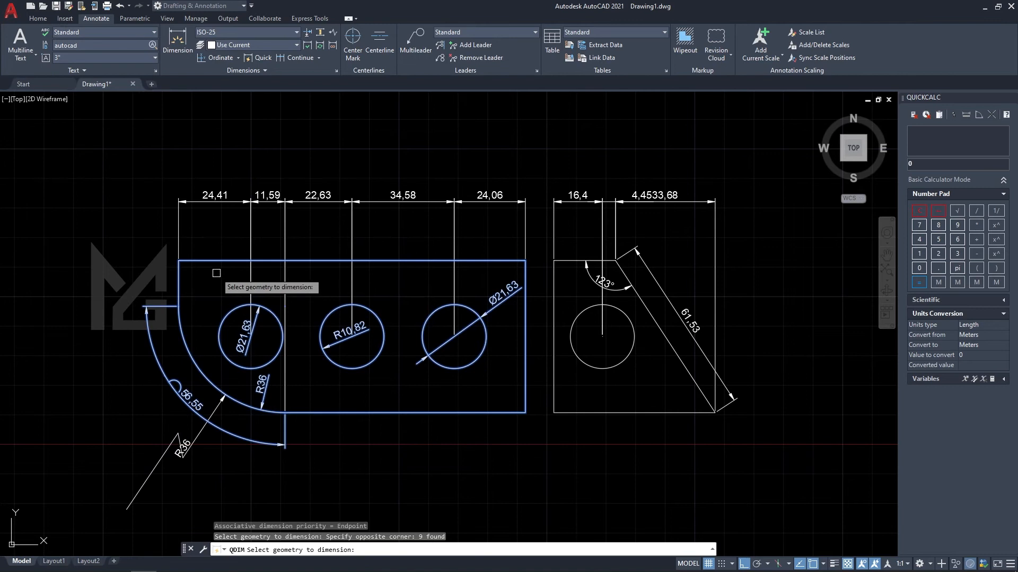
key("Return")
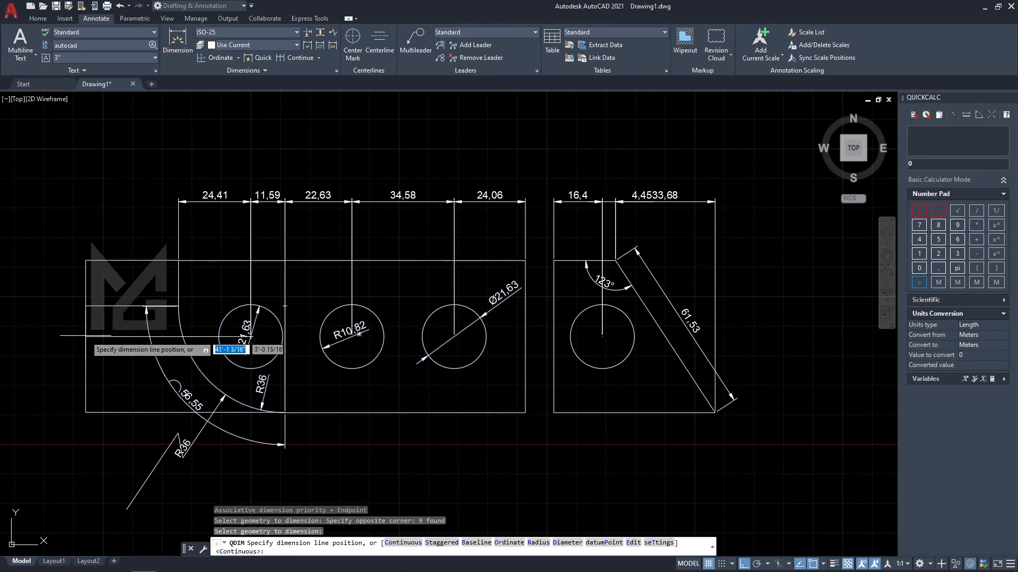
left_click(88, 336)
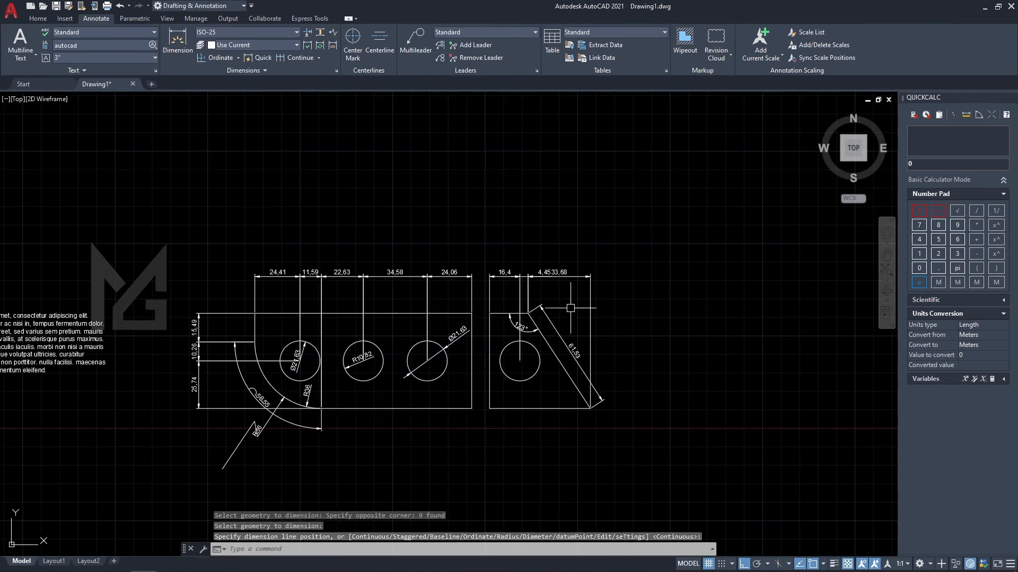
Undo the last three erase operations.
key("ctrl+z")
key("ctrl+z")
key("ctrl+z")
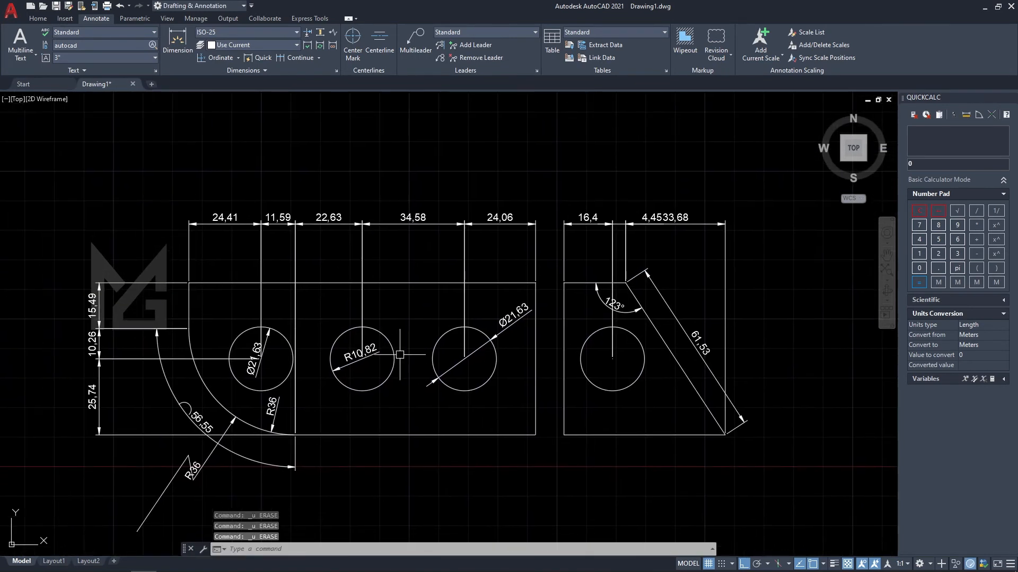
Automatically break the plate's 24,06 dimension wherever it crosses other objects.
left_click(308, 33)
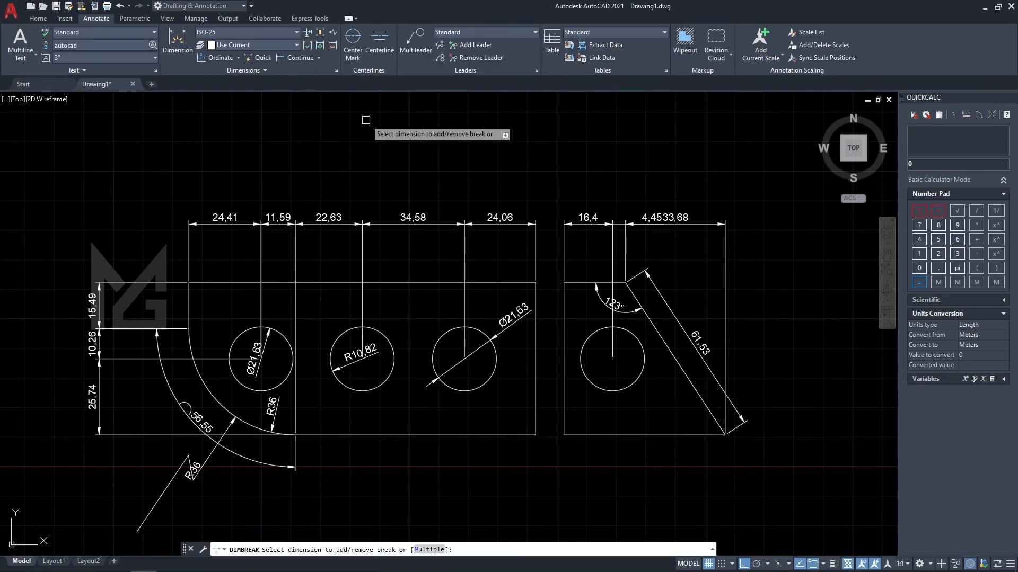
scroll(269, 312, "up", 2)
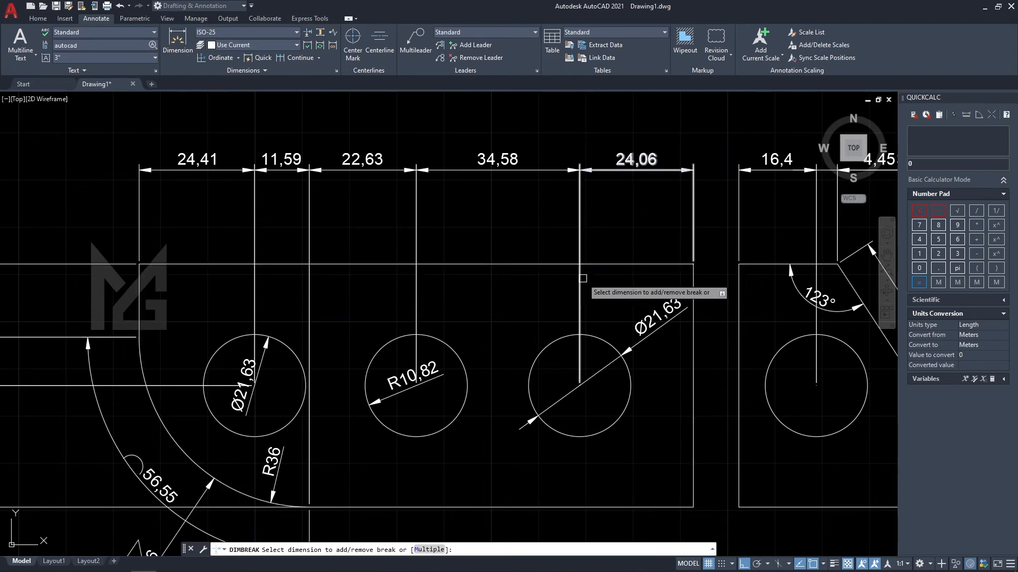
left_click(712, 229)
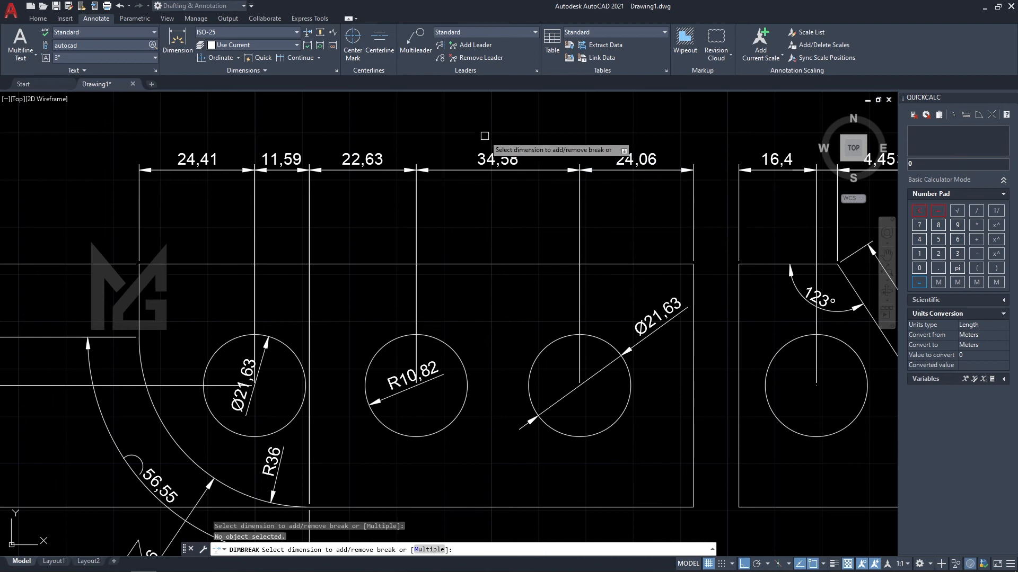
left_click(629, 172)
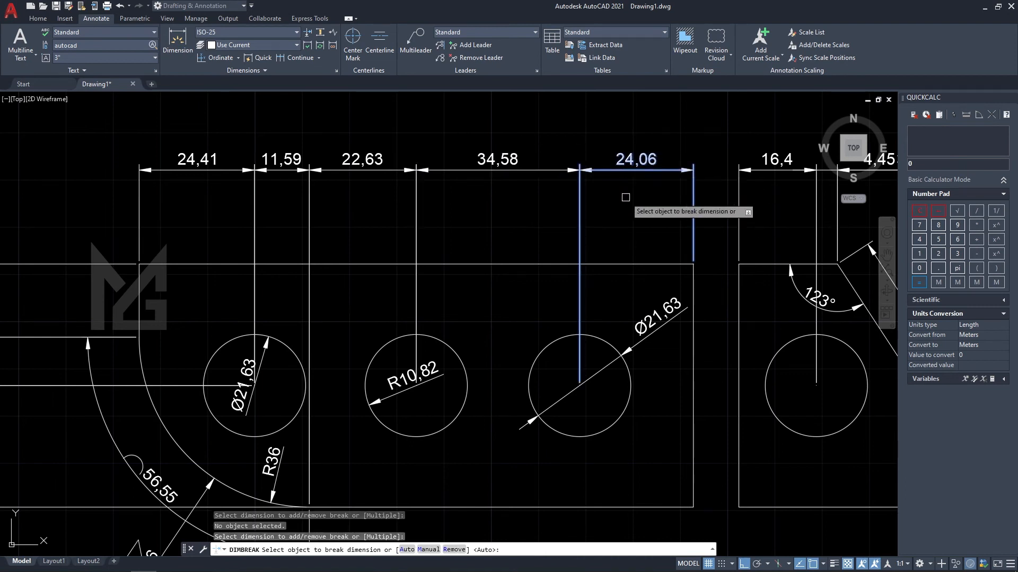
key("Return")
scroll(682, 245, "up", 4)
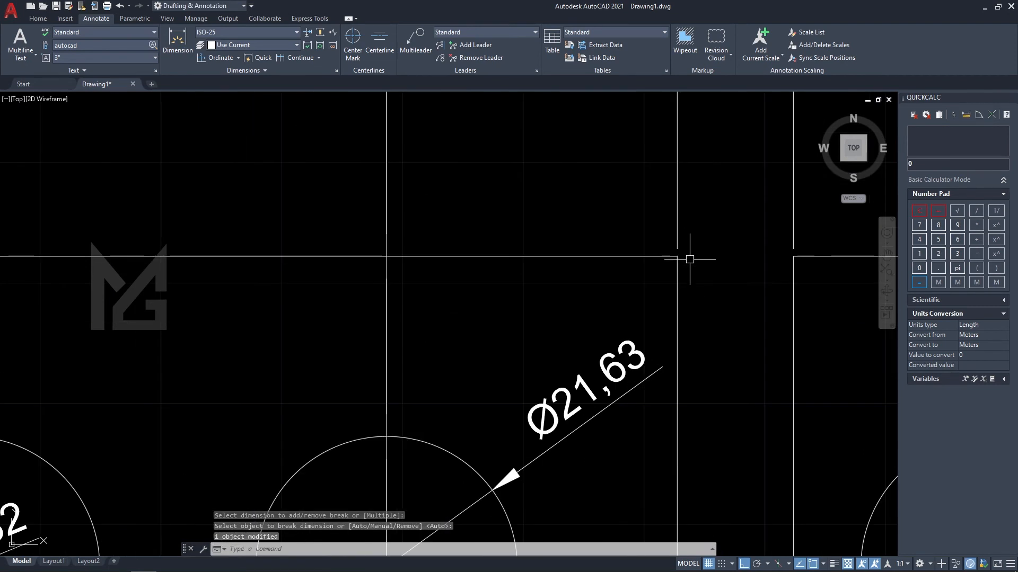
scroll(674, 258, "down", 4)
Add automatic dimension breaks to the 34,58 and 22,63 dimensions above the plate.
key("Return")
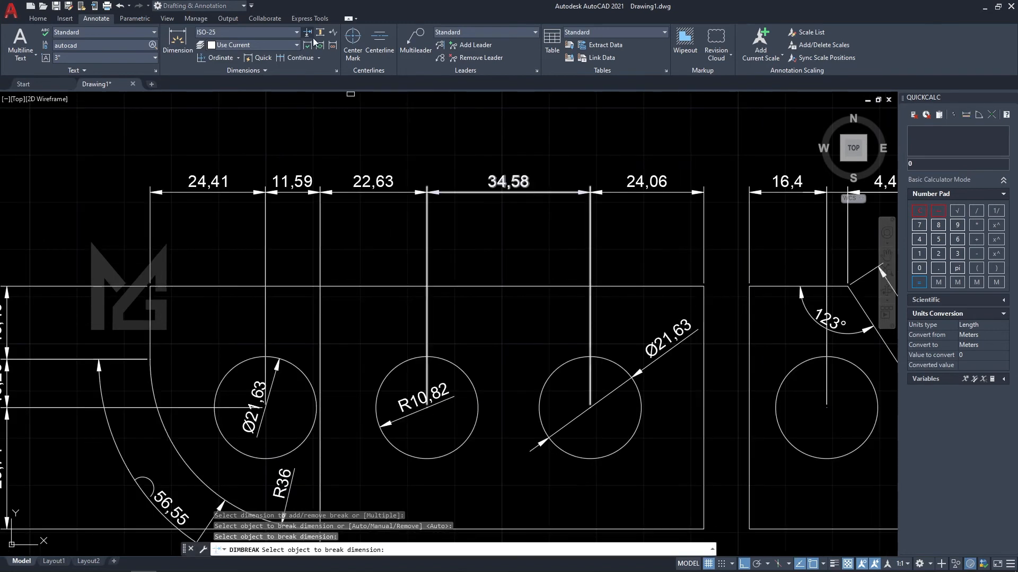
left_click(479, 193)
key("Return")
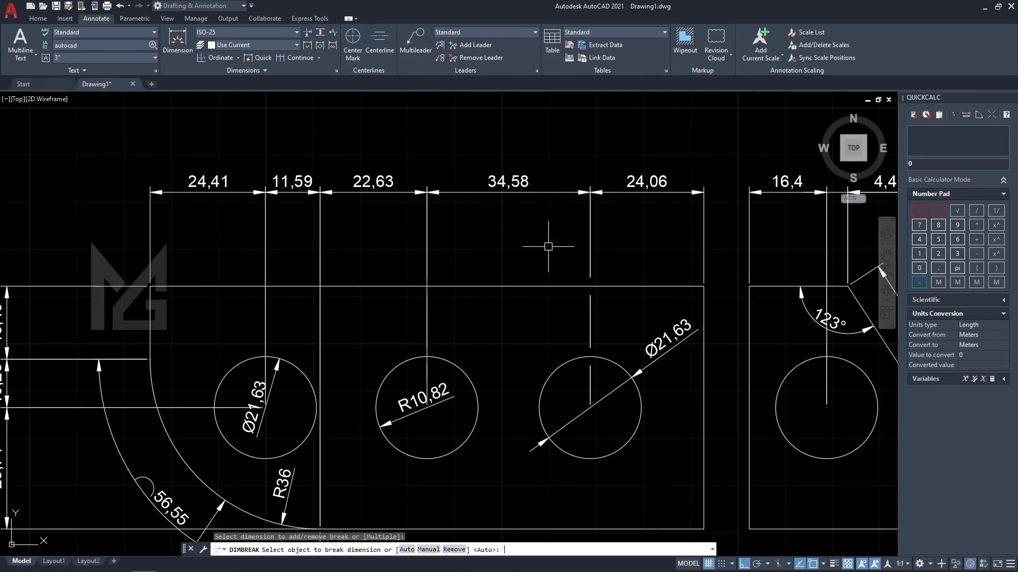
middle_click_drag(622, 399, 555, 390)
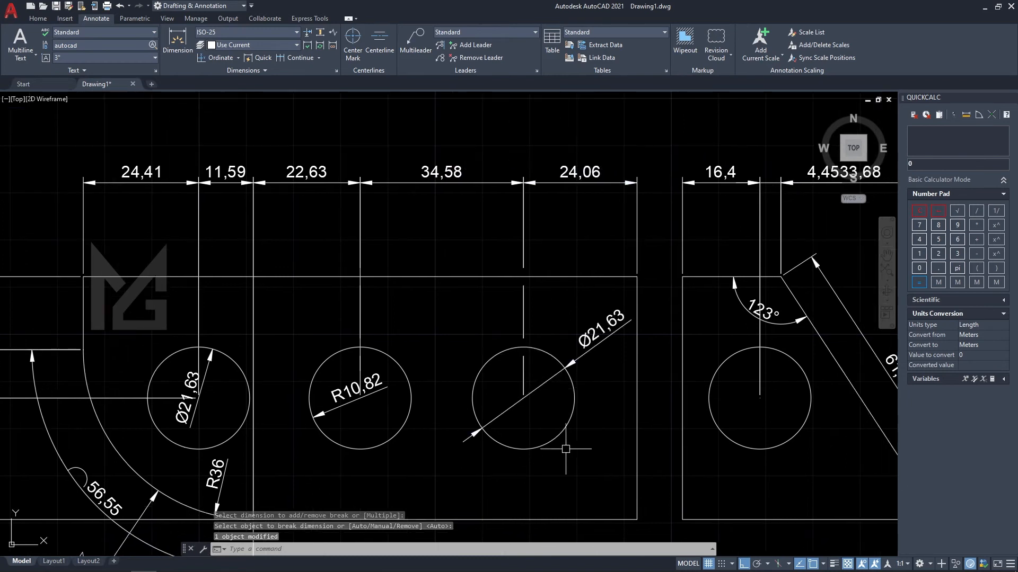
left_click(307, 34)
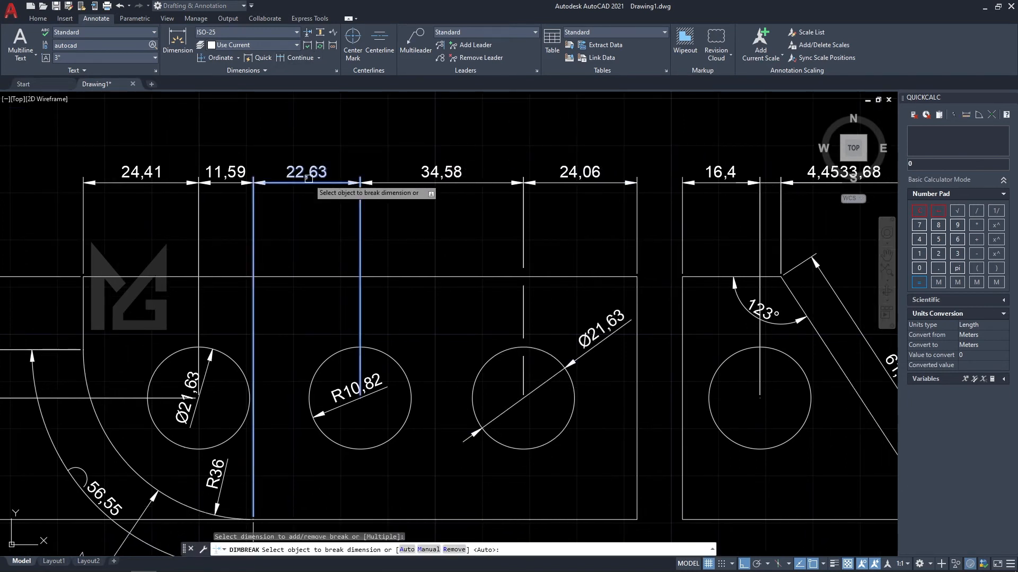
key("Return")
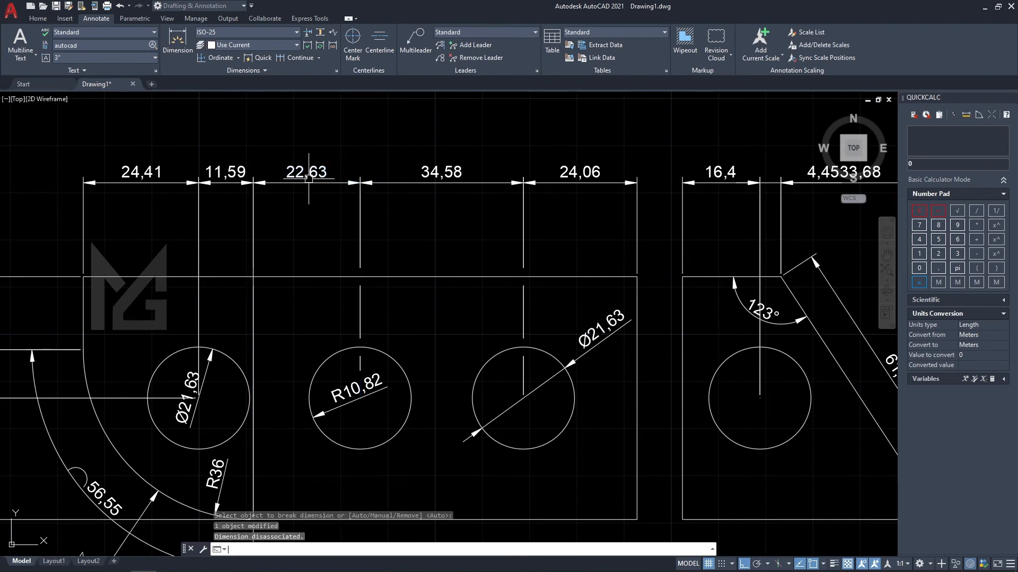
Add automatic dimension breaks to the 11,59 and 24,41 dimensions above the plate.
left_click(307, 33)
left_click(228, 183)
key("Return")
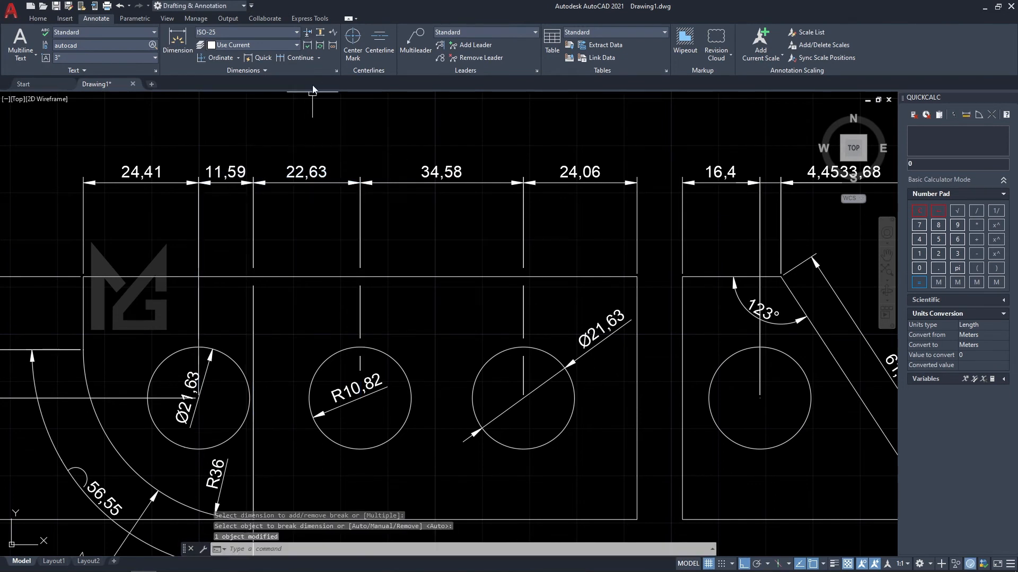
left_click(307, 34)
left_click(141, 183)
key("Return")
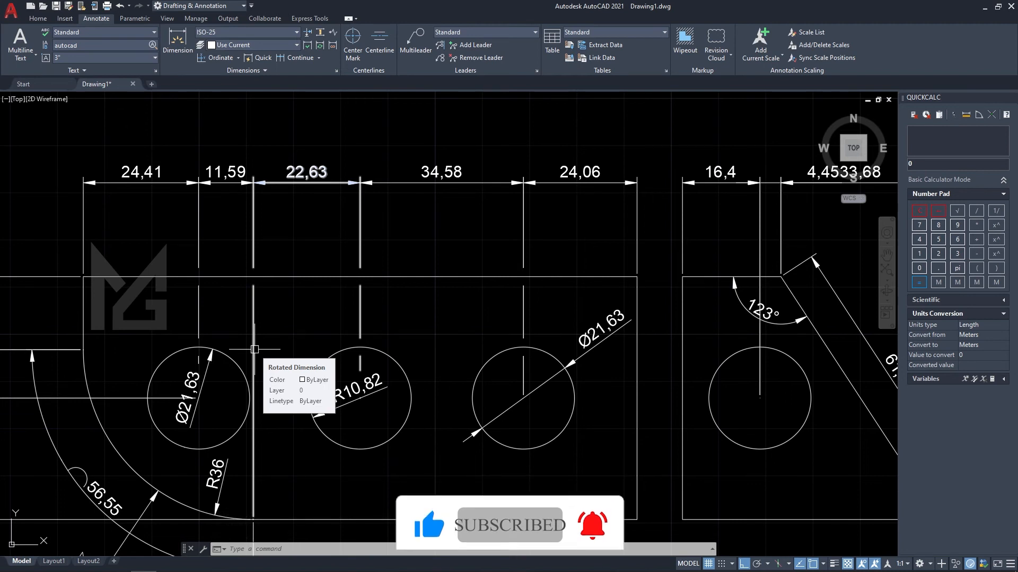
scroll(367, 308, "down", 2)
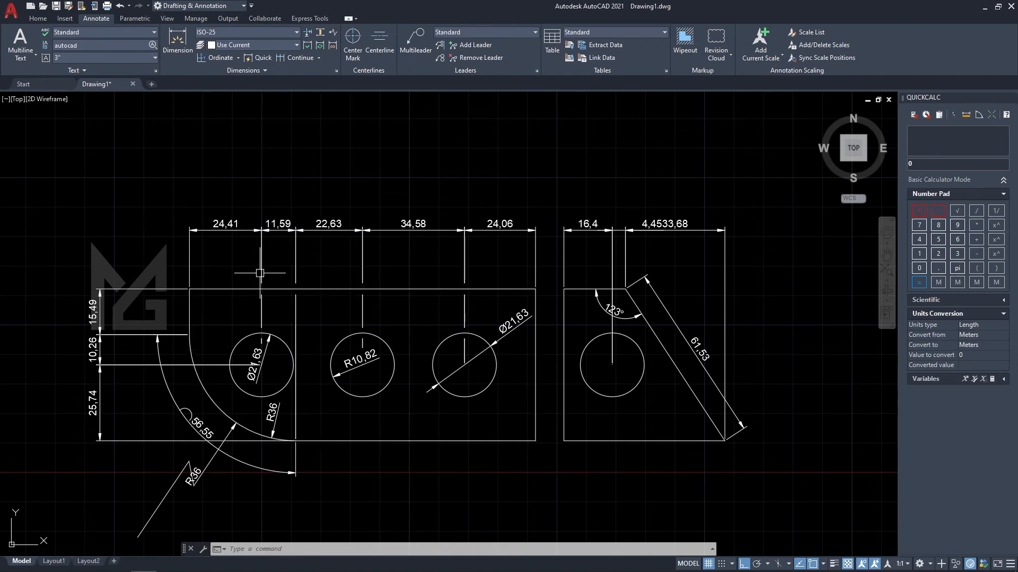
Add baseline dimensions from the 24,65 dimension to the centres of the plate's second and third circles and the plate's right edge.
left_click(318, 57)
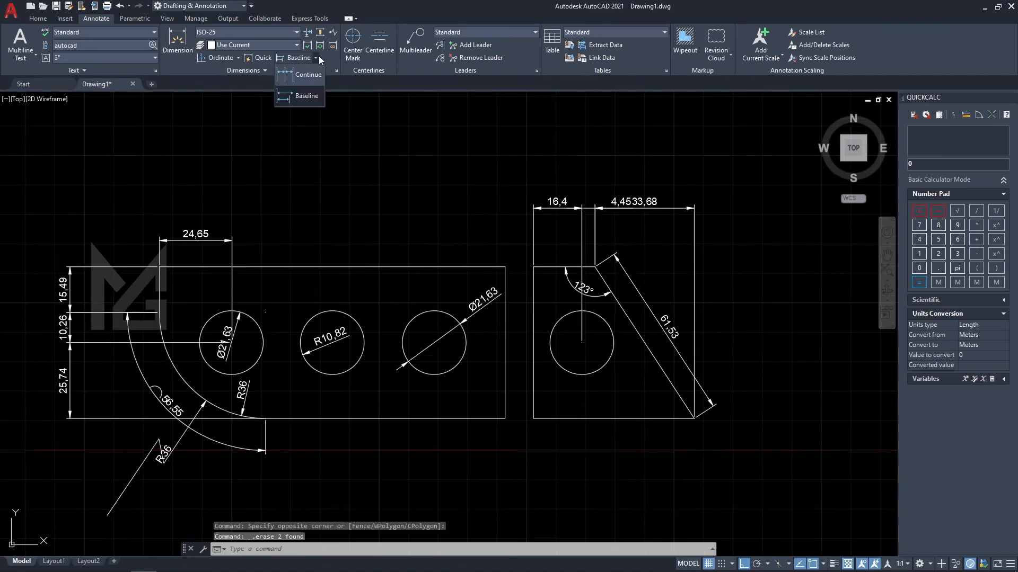
left_click(313, 94)
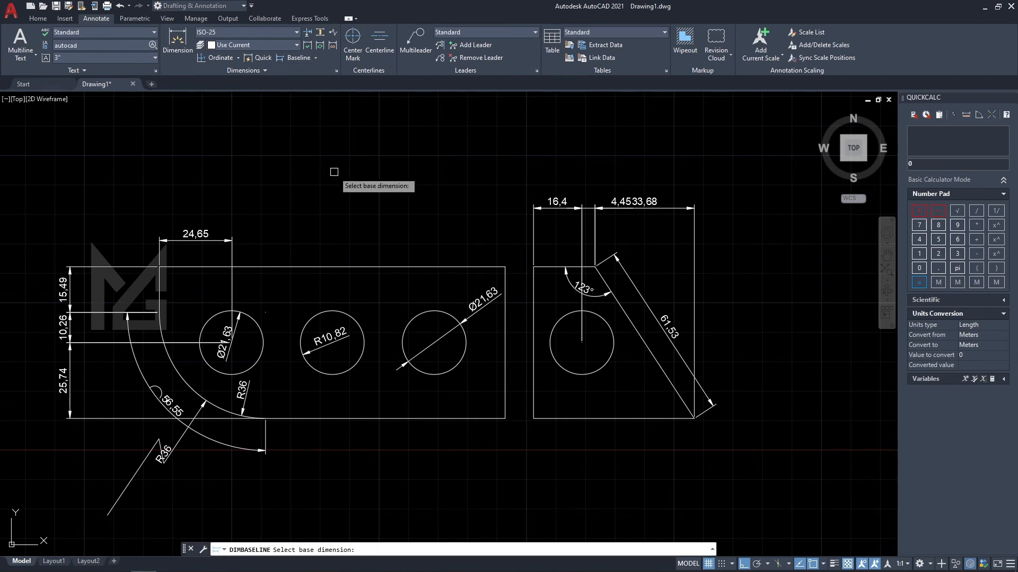
left_click(188, 239)
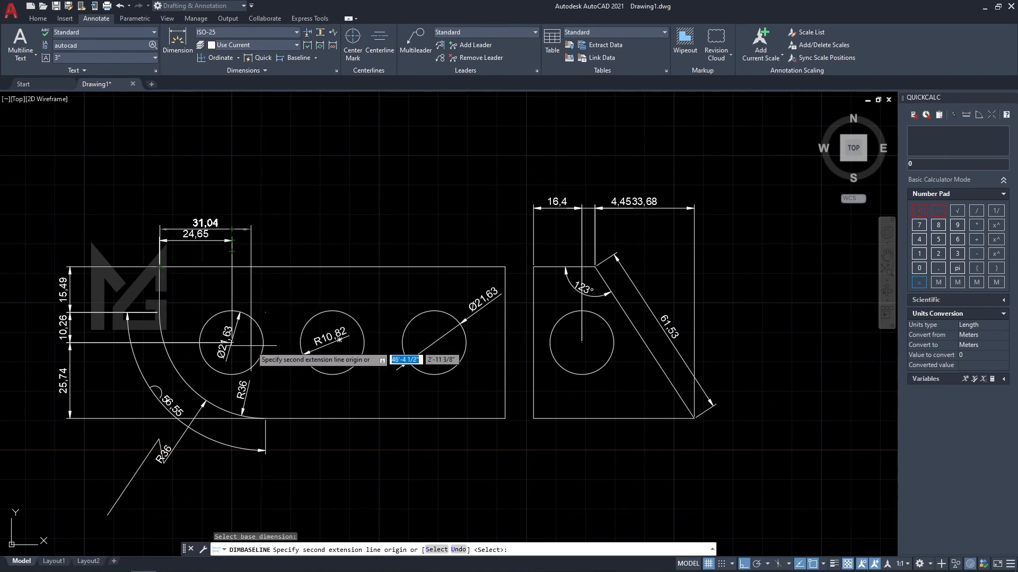
left_click(333, 342)
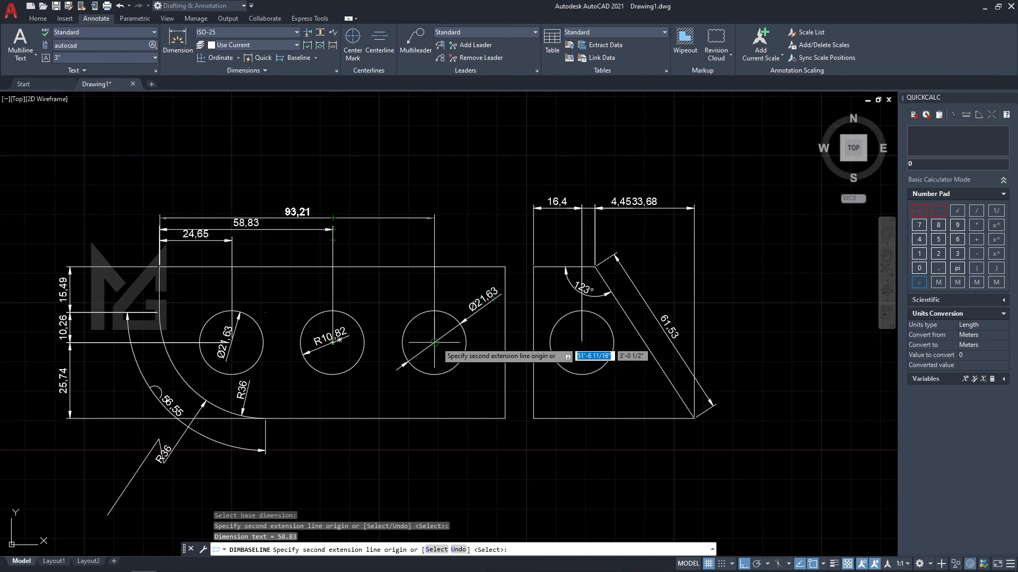
left_click(434, 343)
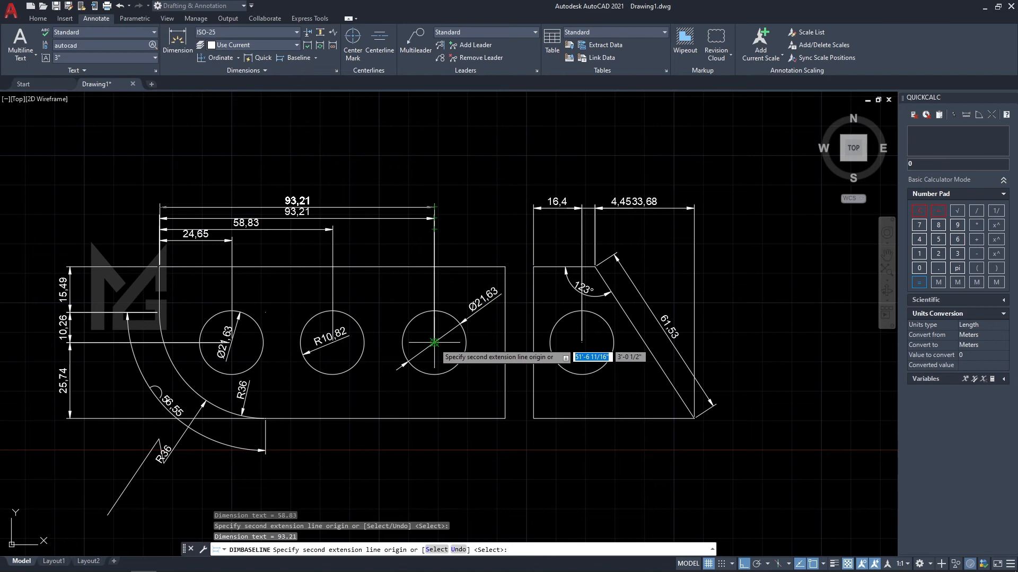
left_click(505, 329)
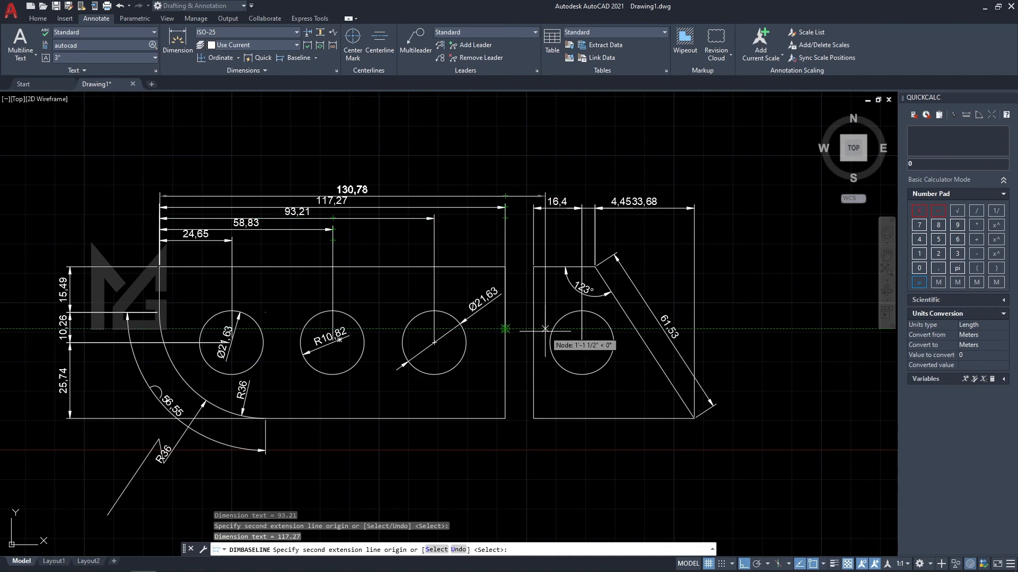
Continue the baseline dimensions to the trapezoid's left edge, its circle's centre and its lower-right corner, and end the command.
left_click(534, 323)
left_click(582, 342)
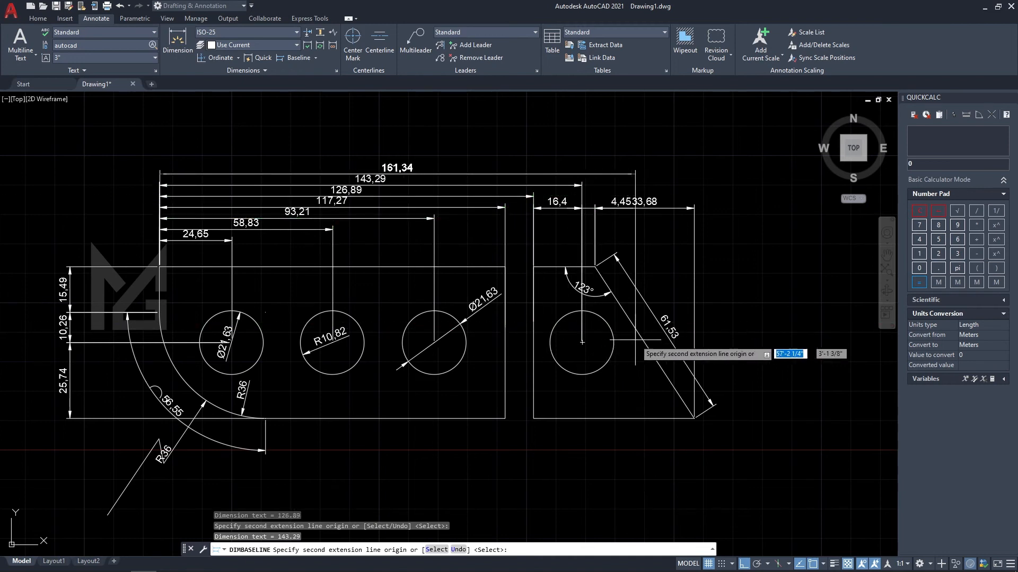
left_click(696, 419)
key("Return")
key("Return")
Space the six baseline dimensions 10 units apart, using the 24,65 dimension as the base.
scroll(284, 227, "up", 2)
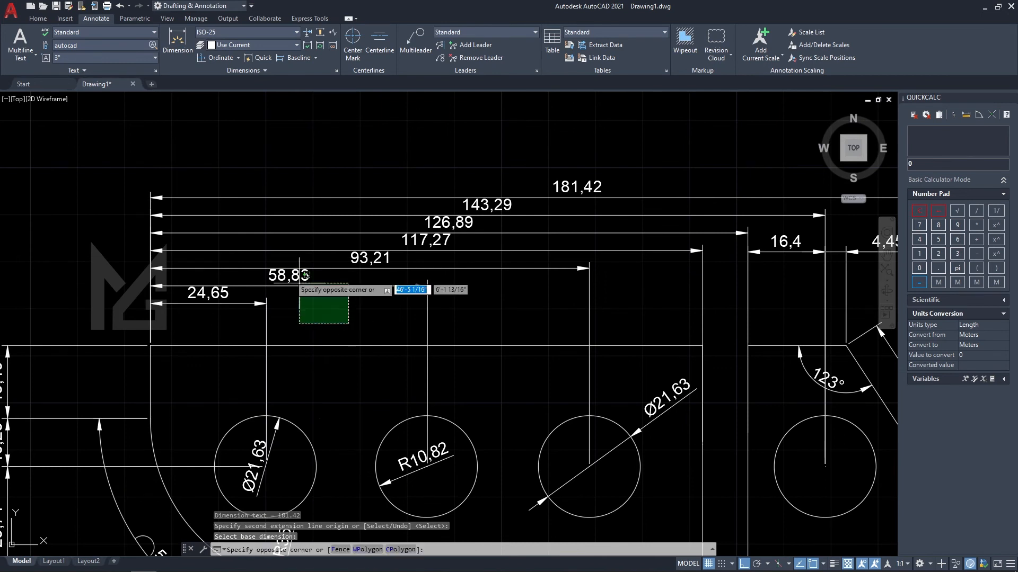
left_click(320, 33)
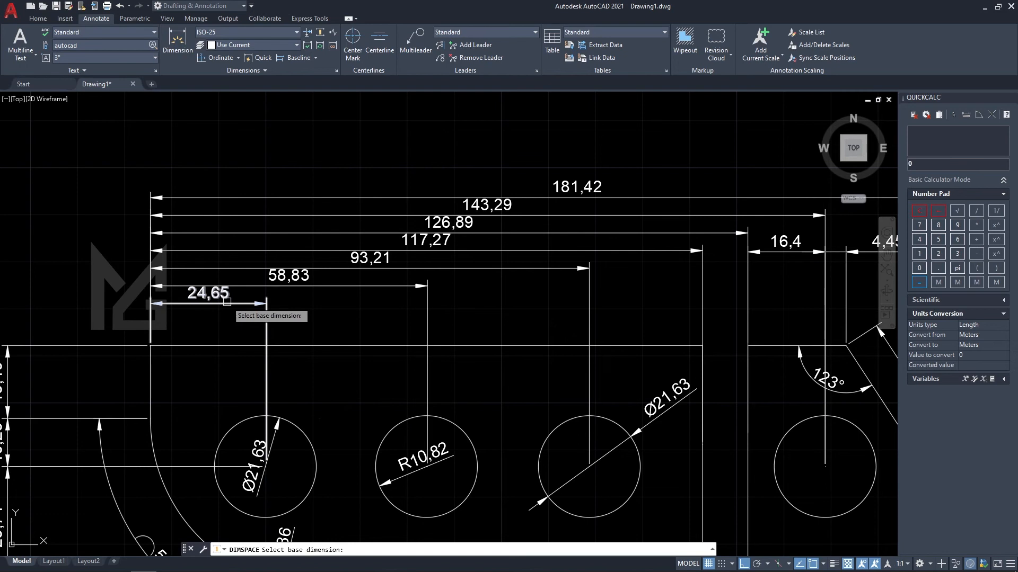
left_click(199, 303)
scroll(204, 324, "down", 4)
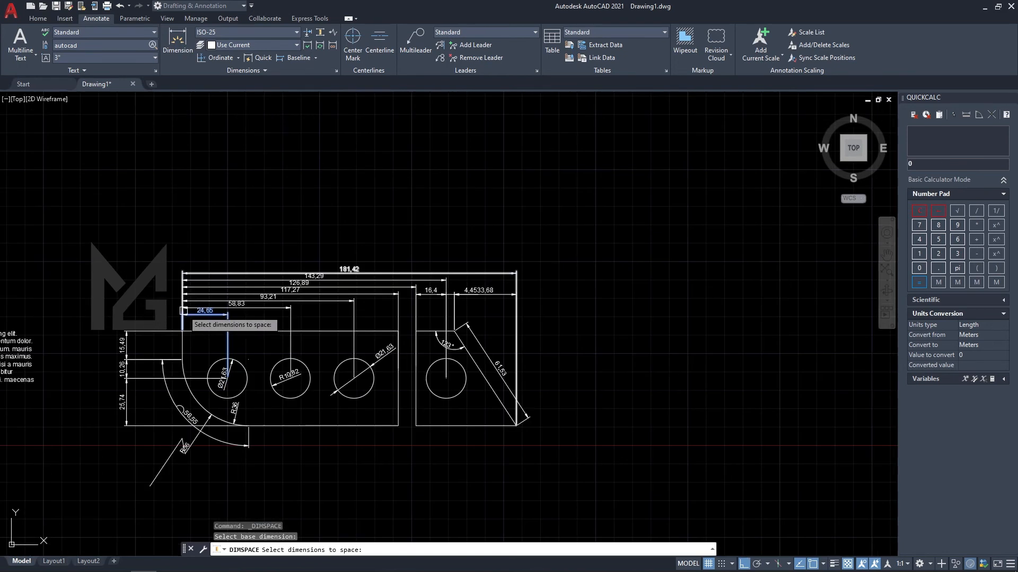
scroll(408, 321, "up", 2)
left_click(408, 319)
left_click(210, 183)
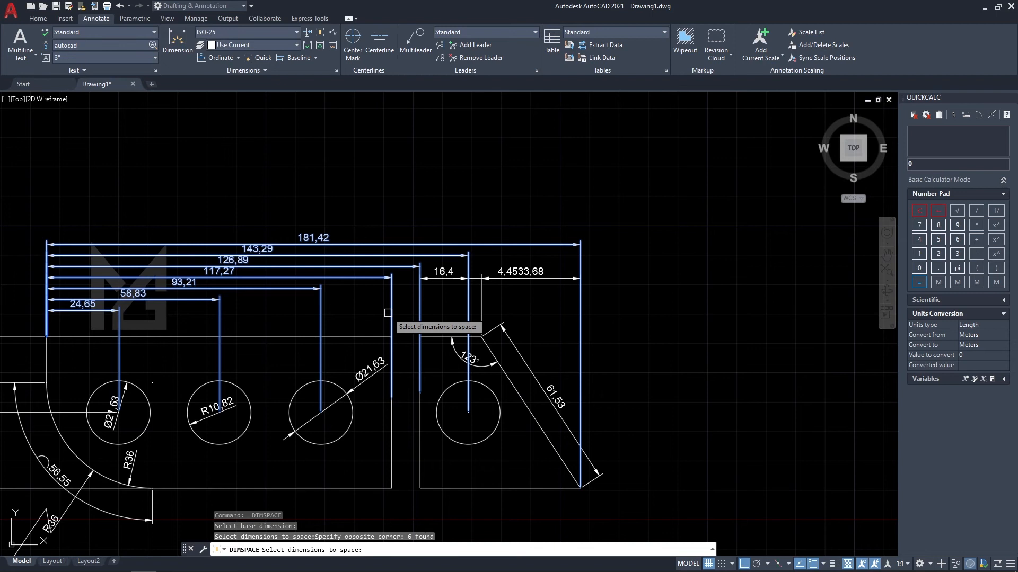
key("Return")
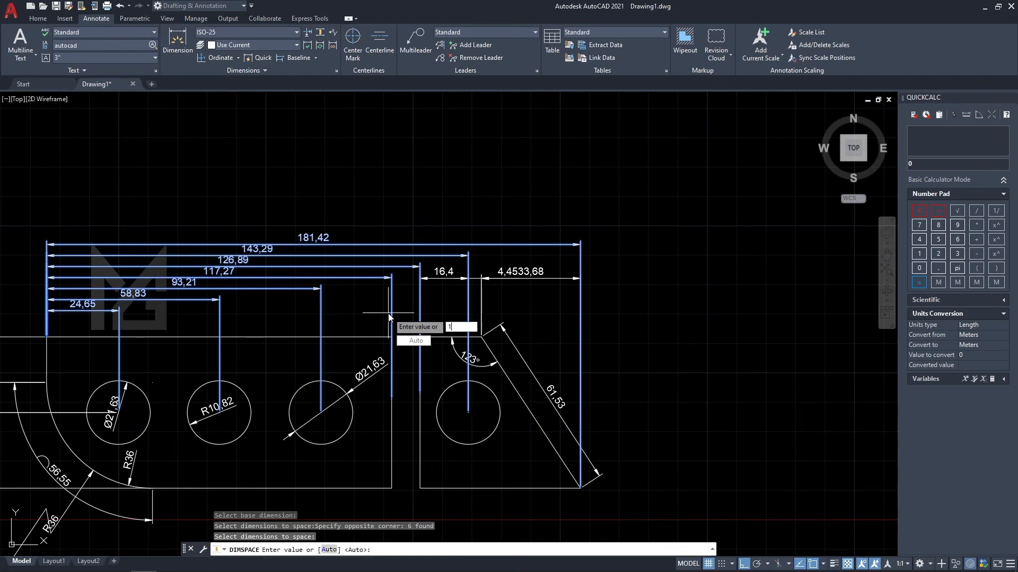
key("Return")
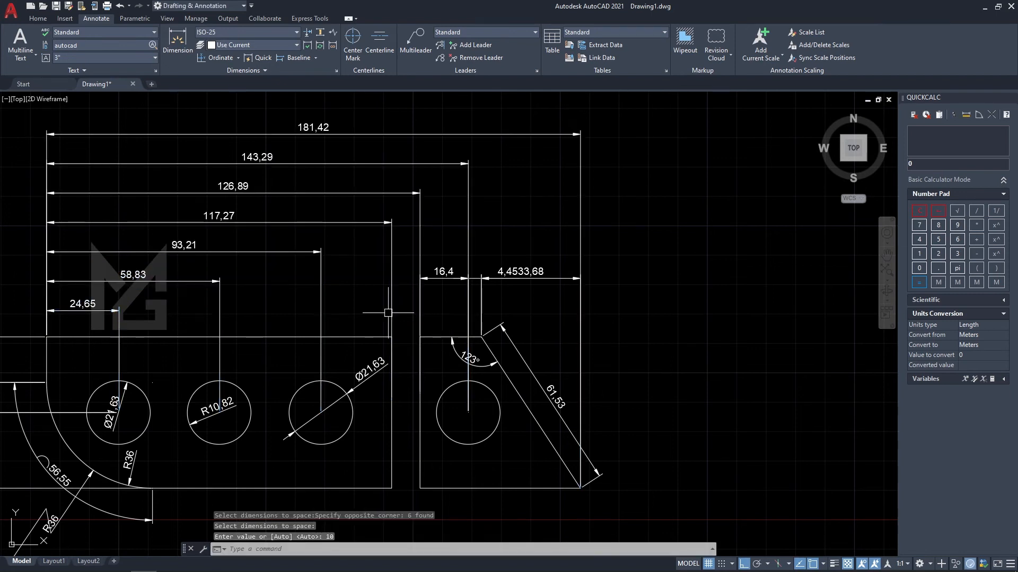
middle_click_drag(265, 342, 343, 341)
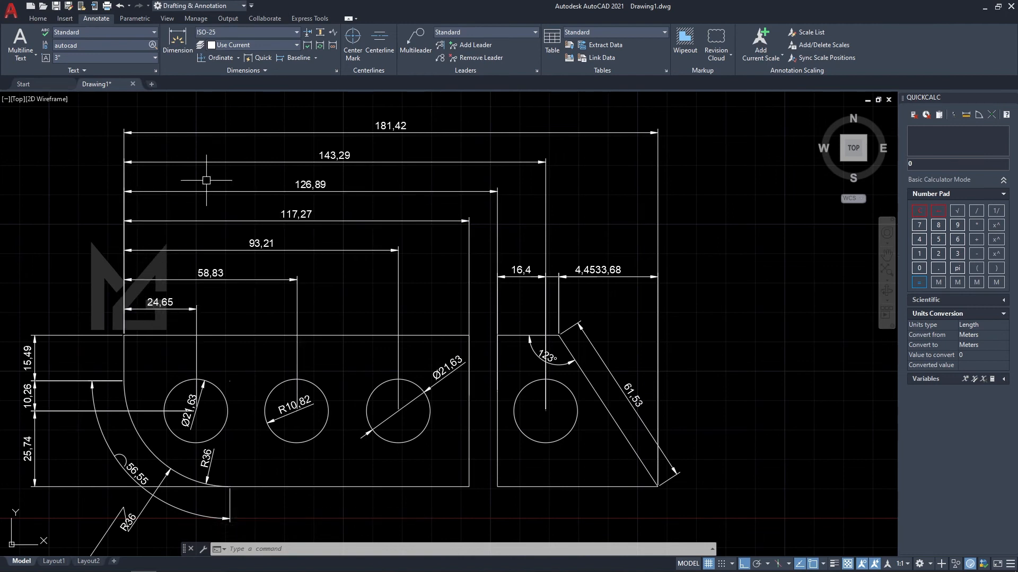
middle_click_drag(305, 194, 256, 228)
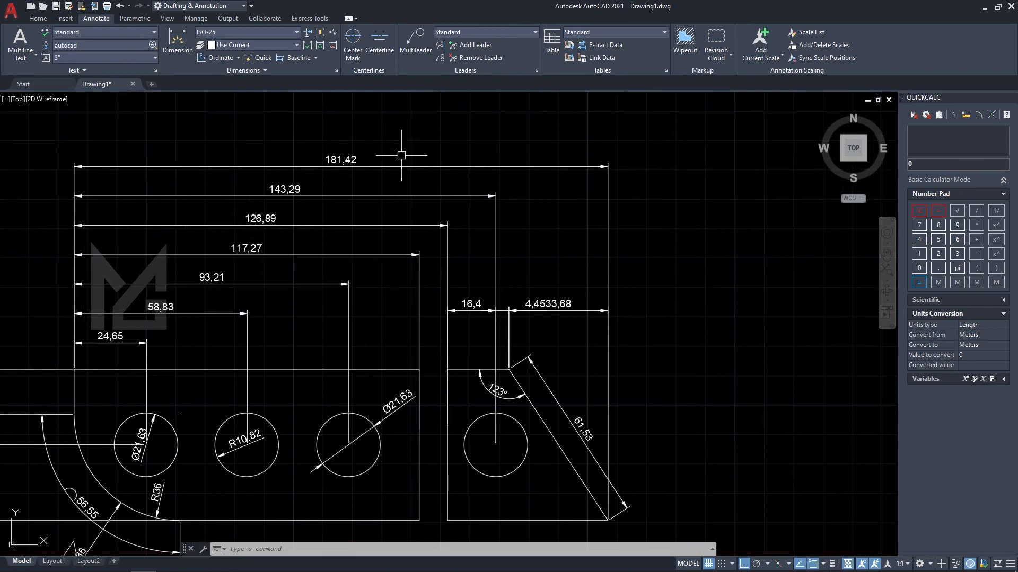
middle_click_drag(402, 155, 544, 290)
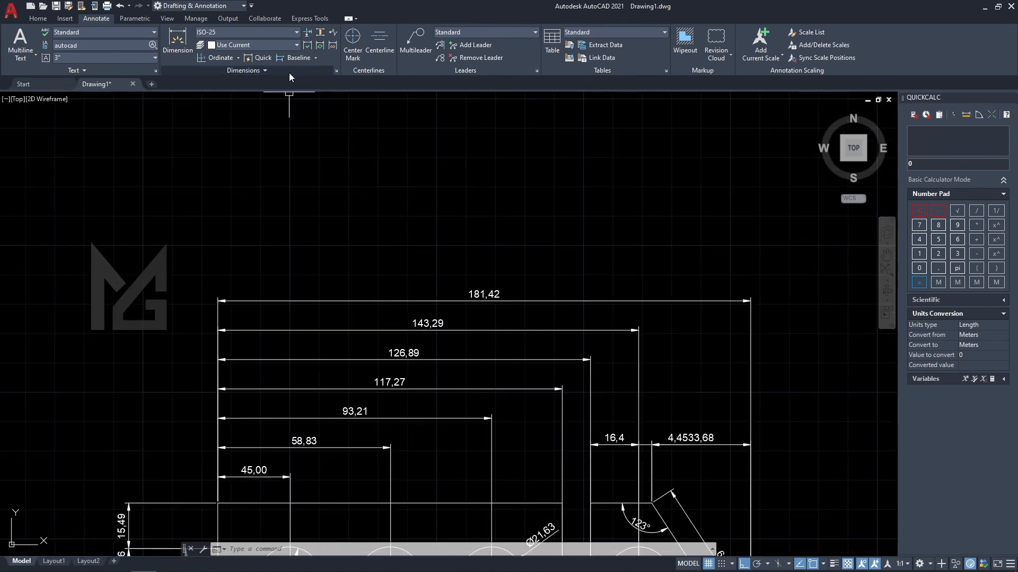
Create a dimension style named mgd, based on ISO-25 and used for all dimensions, and continue to its settings.
left_click(337, 71)
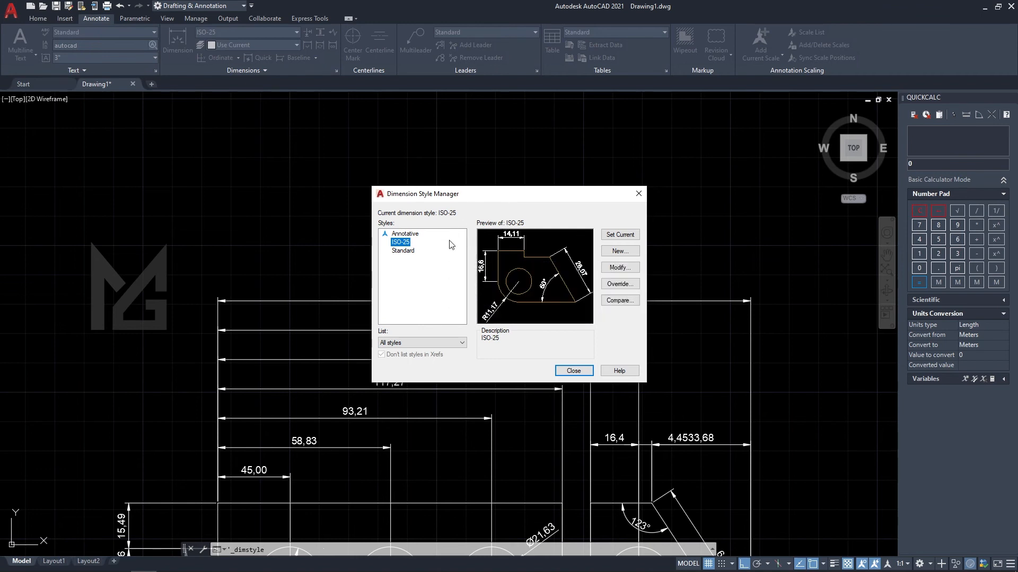
left_click(404, 254)
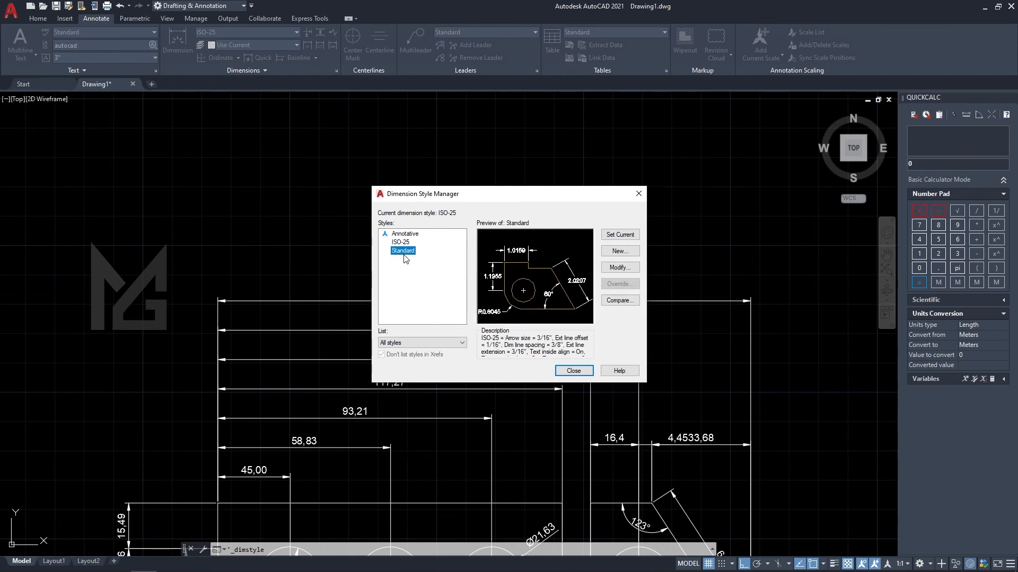
left_click(401, 243)
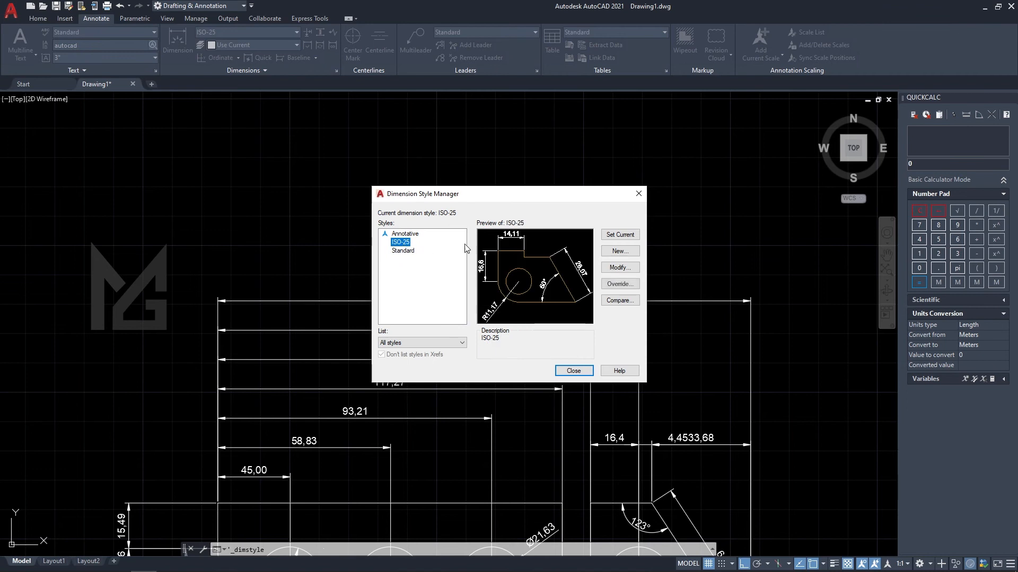
left_click(618, 251)
type("mgd")
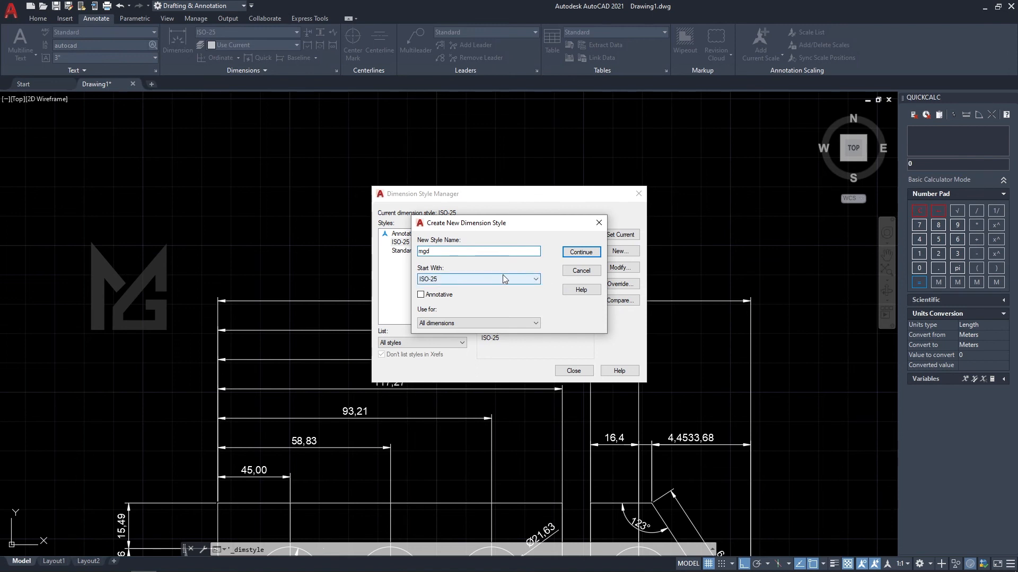
left_click(536, 280)
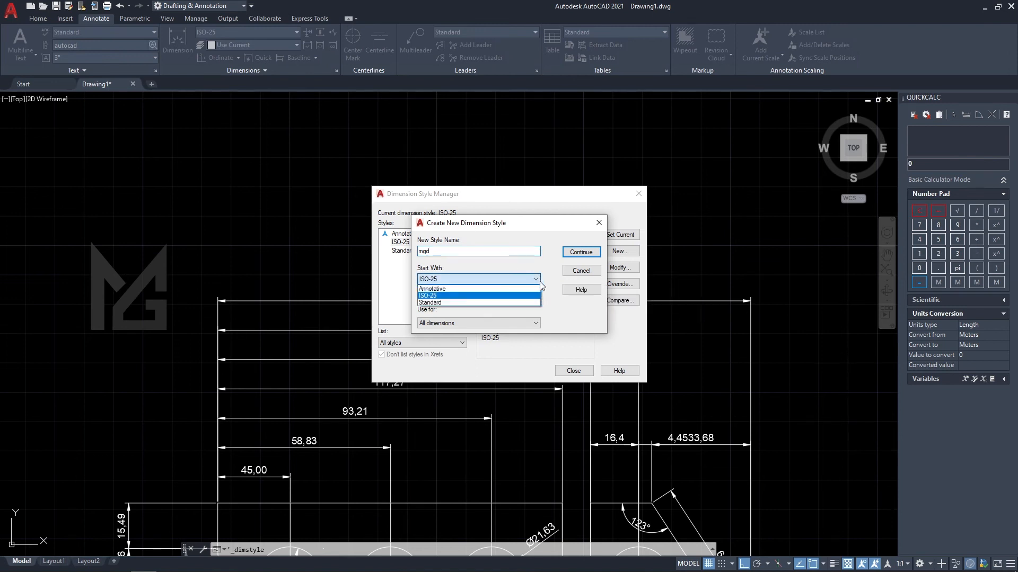
left_click(488, 303)
left_click(461, 279)
left_click(447, 295)
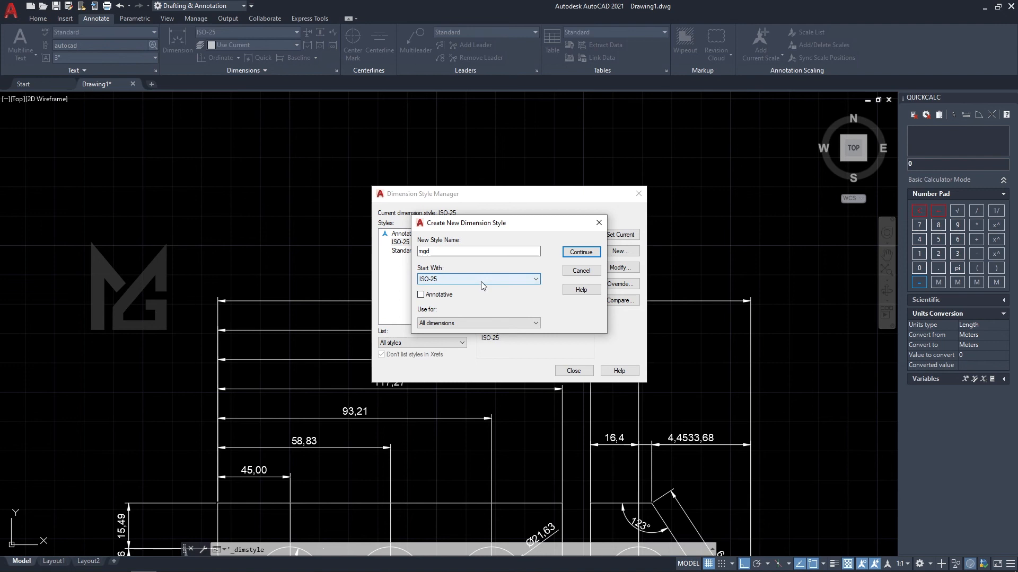
left_click(581, 252)
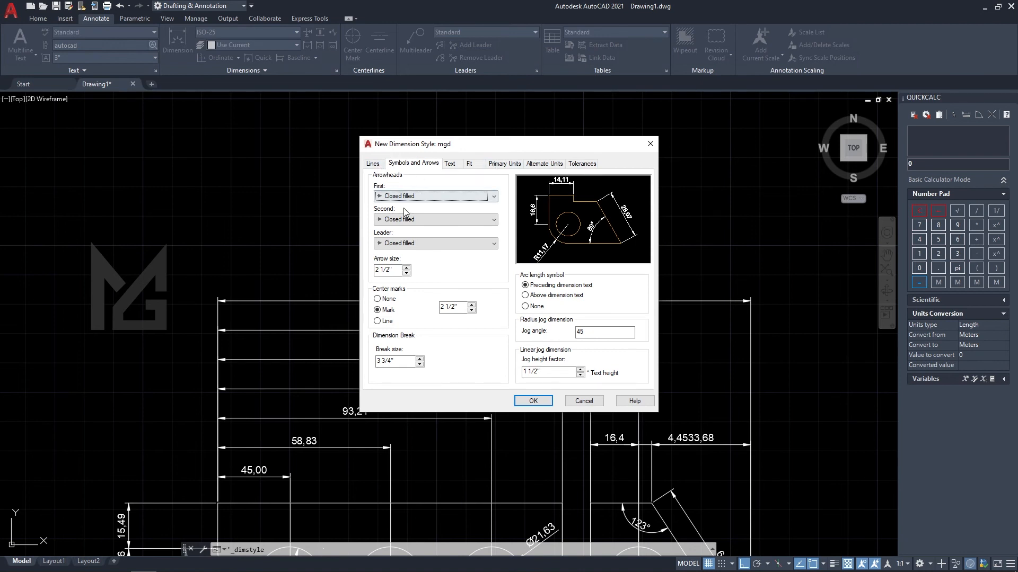
Set the mgd style's dimension line colour to Magenta, keeping linetype and lineweight ByBlock.
left_click(372, 165)
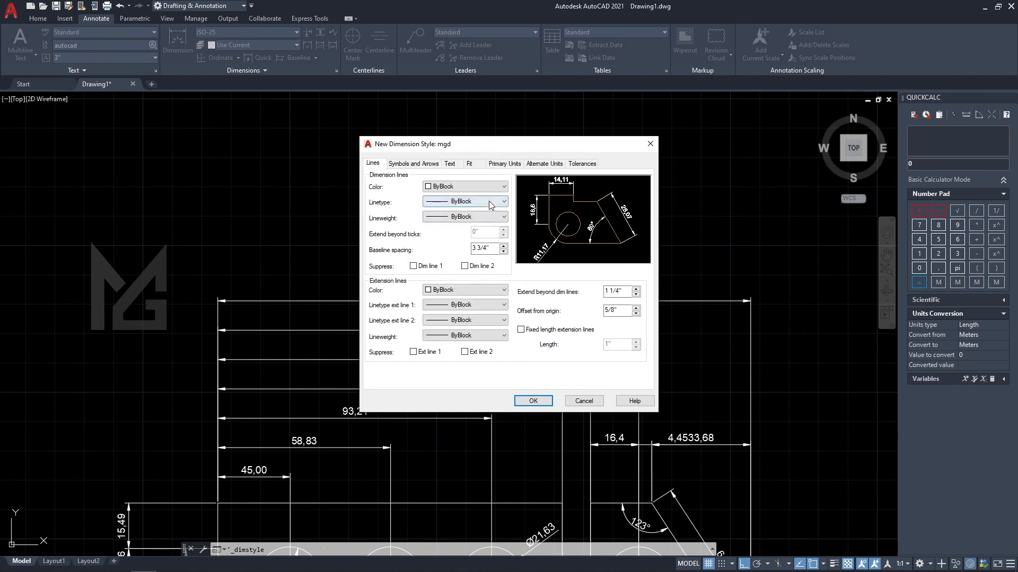
left_click(460, 186)
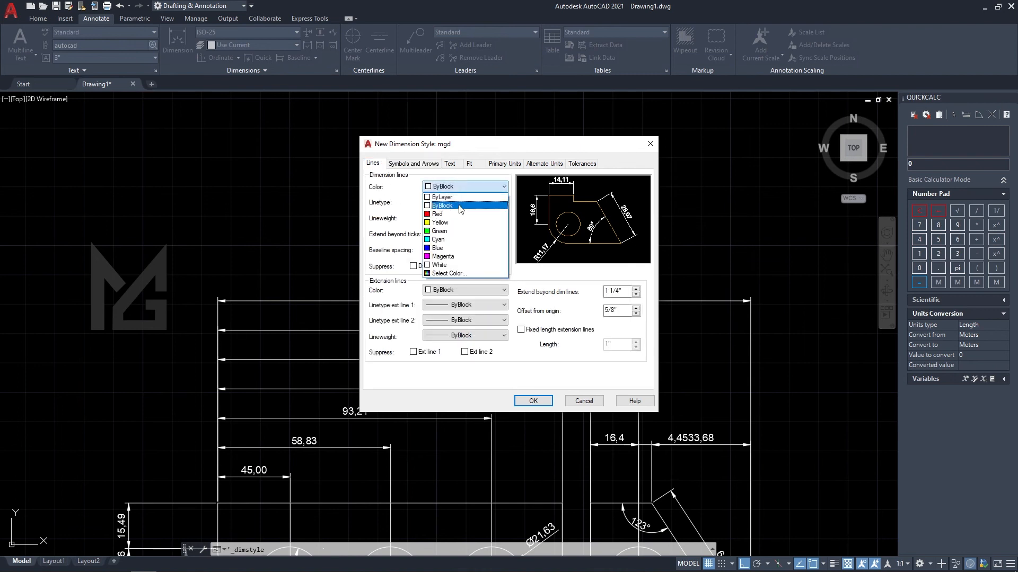
left_click(443, 257)
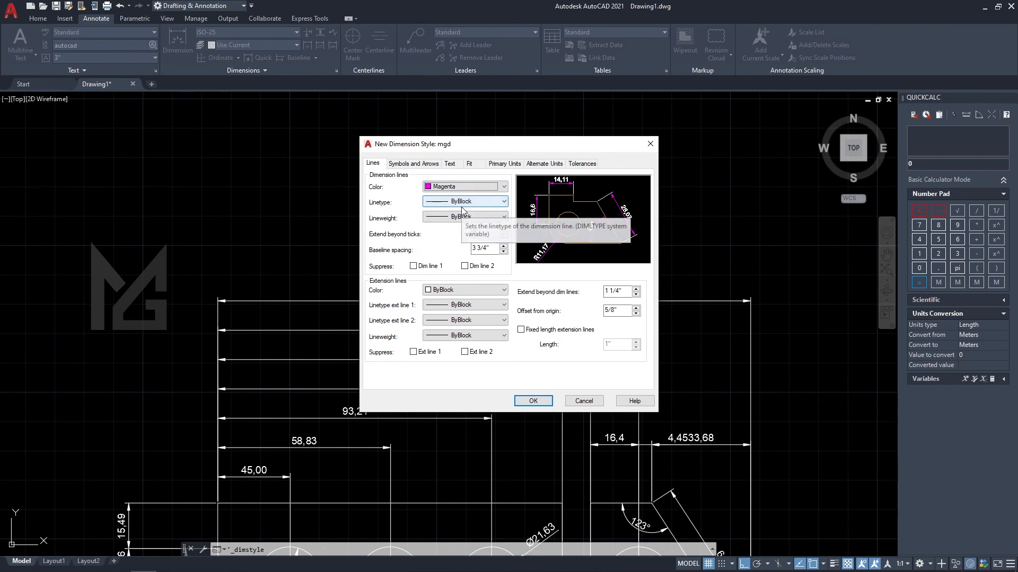
left_click(489, 204)
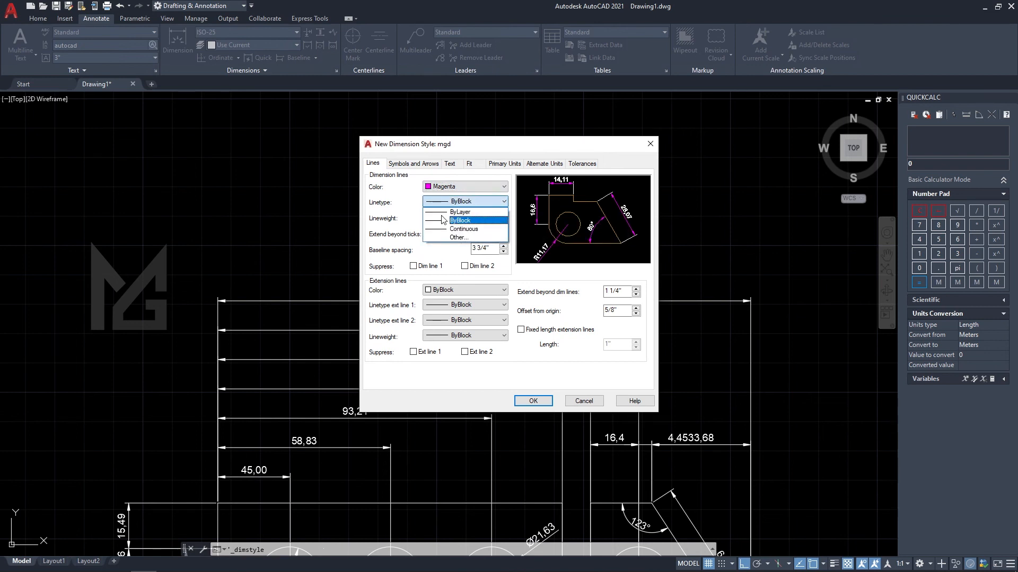
left_click(408, 217)
left_click(470, 217)
left_click(461, 233)
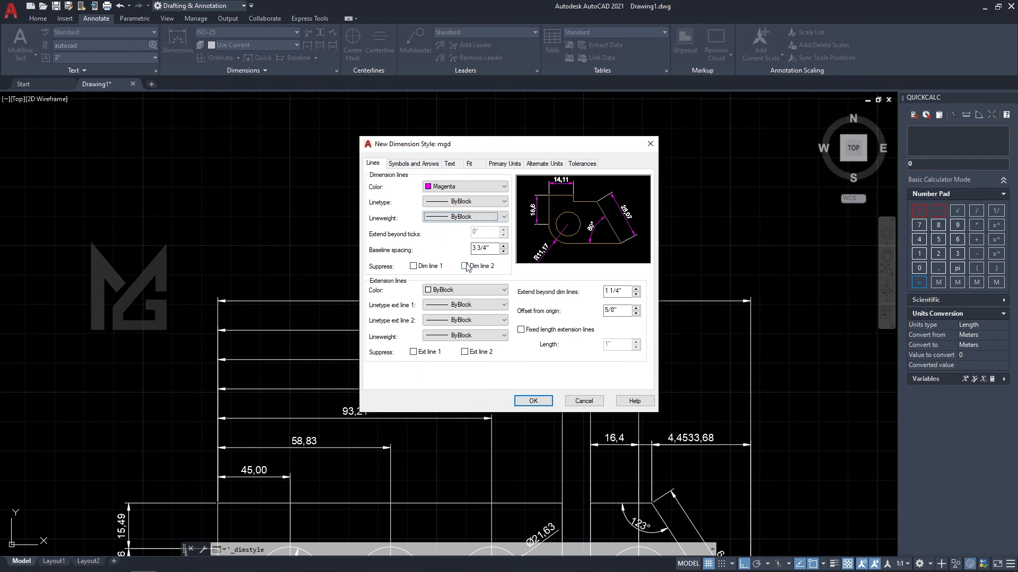
Suppress both extension lines in the mgd style, leaving both dimension lines unsuppressed.
left_click(415, 269)
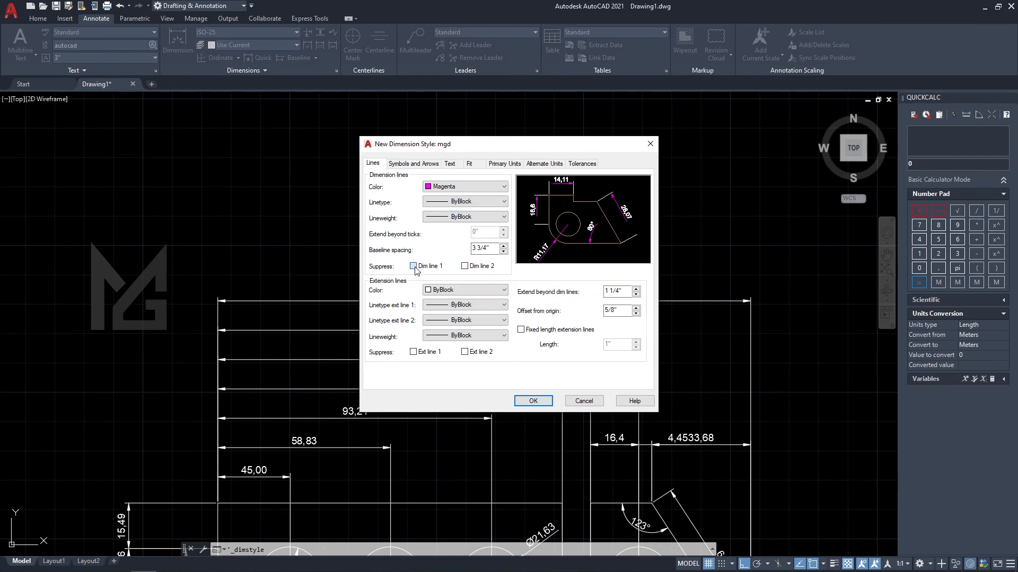
left_click(469, 267)
left_click(413, 352)
left_click(465, 352)
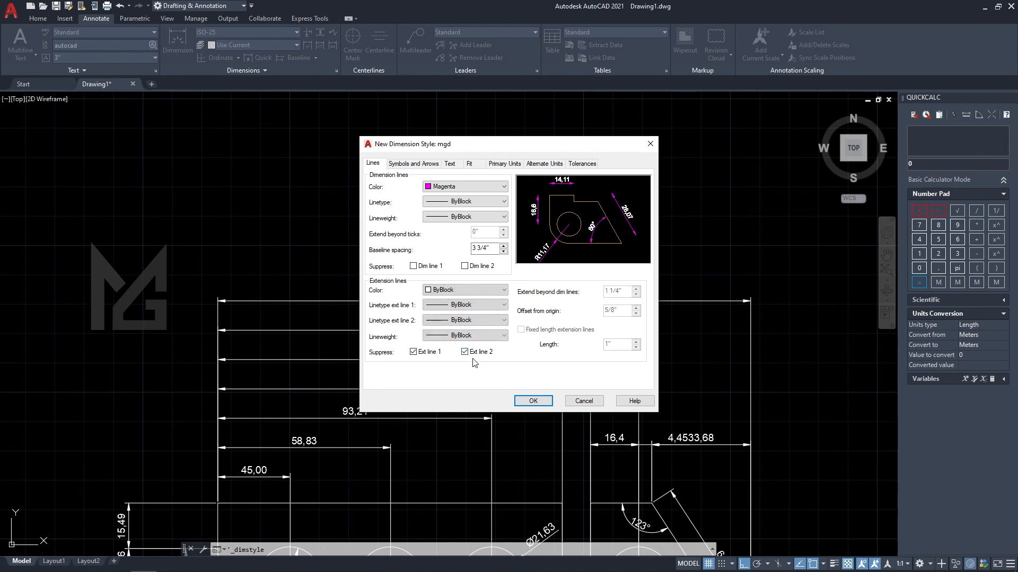
Set the mgd style's first and second arrowheads to Architectural tick.
left_click(414, 164)
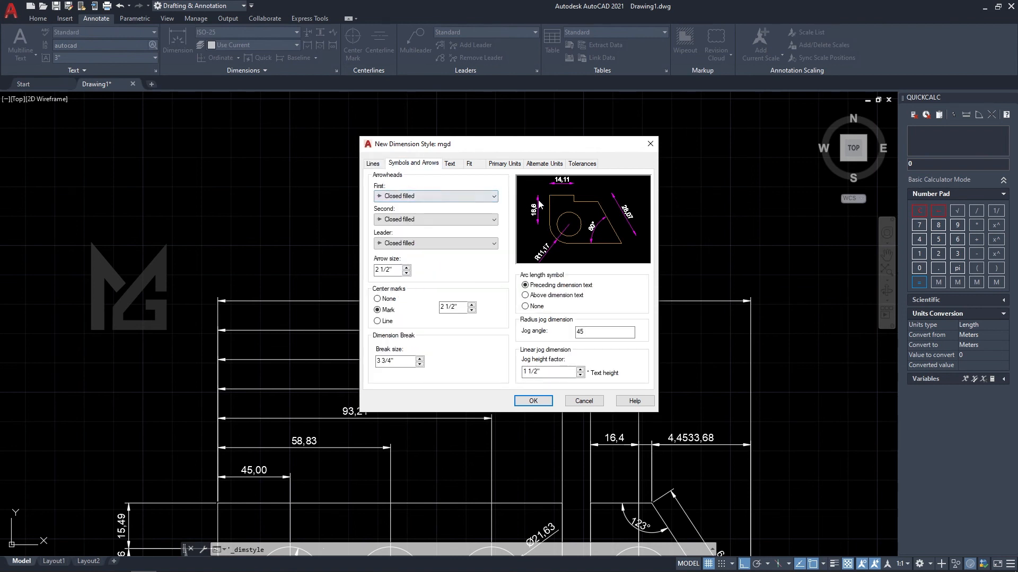
left_click(423, 199)
left_click(425, 243)
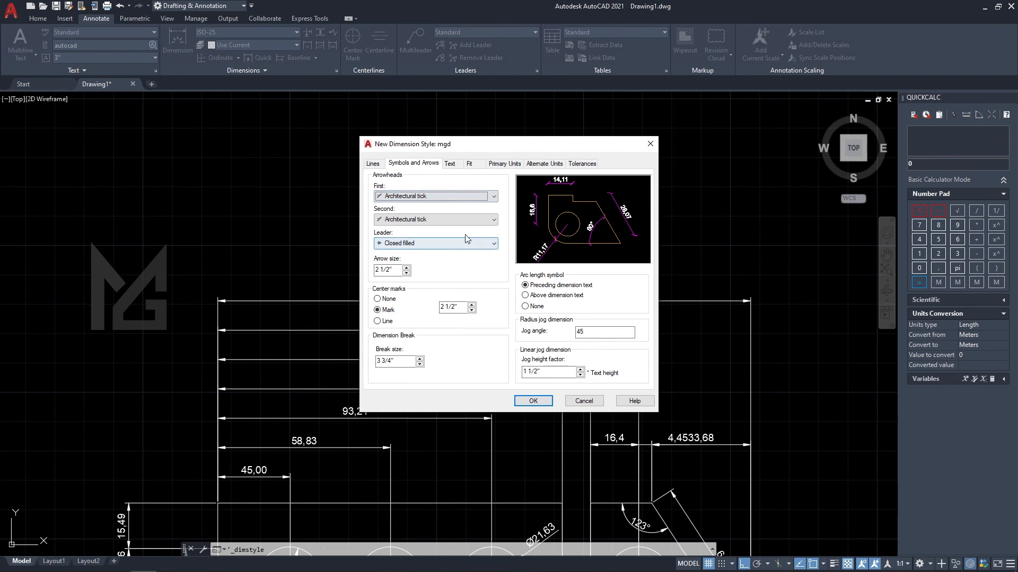
Set the mgd style's arrow size to 2 5/8".
left_click(406, 269)
left_click(406, 269)
left_click(406, 268)
left_click(406, 268)
left_click(406, 268)
left_click(406, 268)
left_click(406, 268)
left_click(406, 269)
left_click(406, 268)
left_click(406, 273)
left_click(406, 273)
left_click(406, 273)
left_click(406, 273)
left_click(406, 273)
left_click(406, 273)
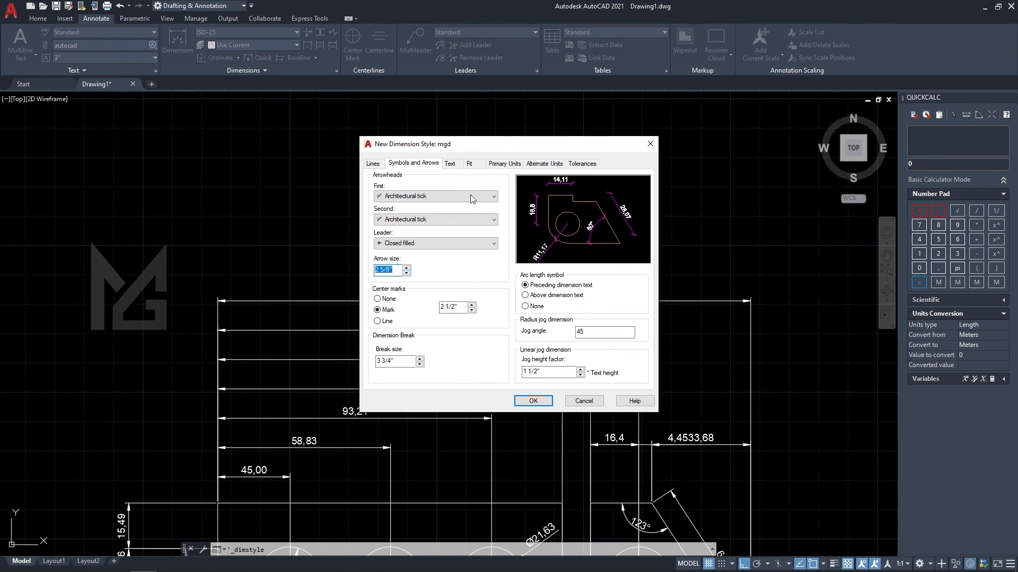
Set the mgd style's linear unit format to Architectural, look at the alternate units, and save the style.
left_click(450, 165)
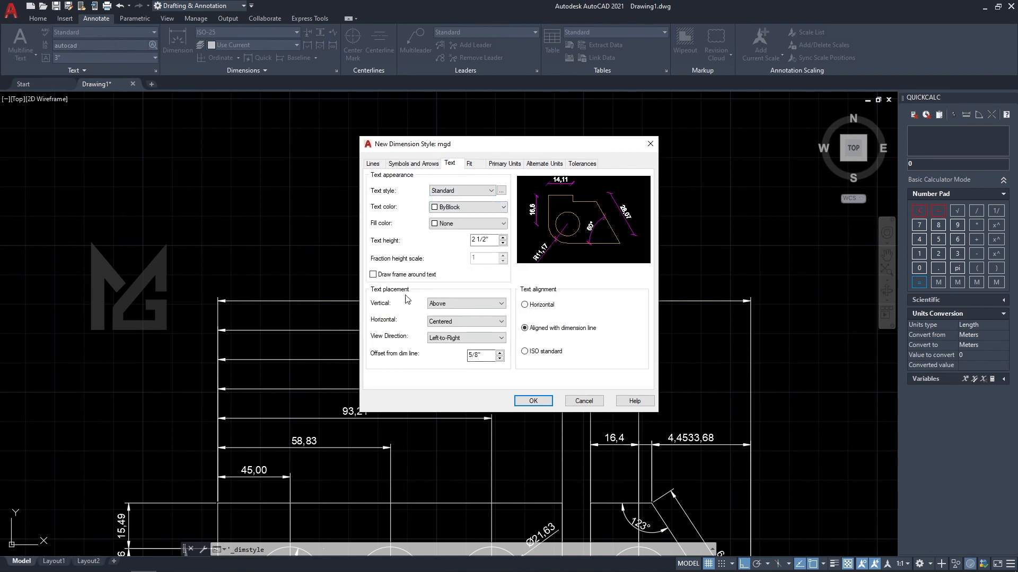
left_click(505, 165)
left_click(501, 186)
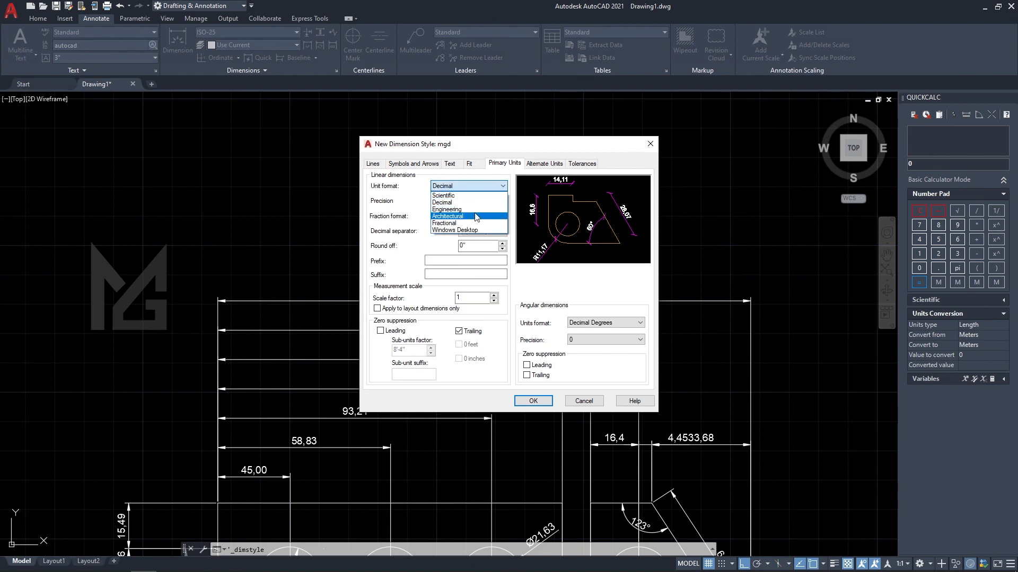
left_click(476, 217)
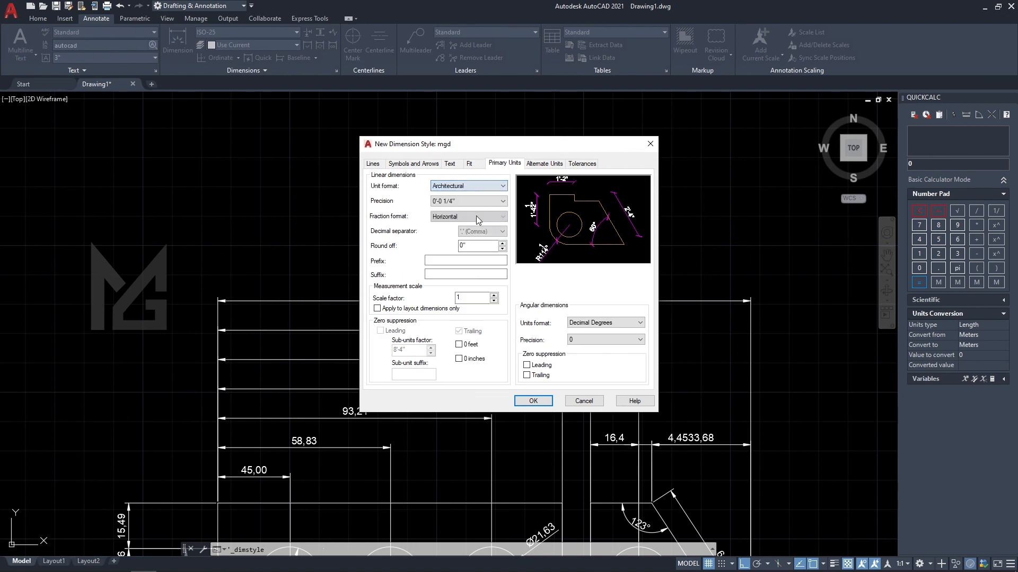
left_click(475, 186)
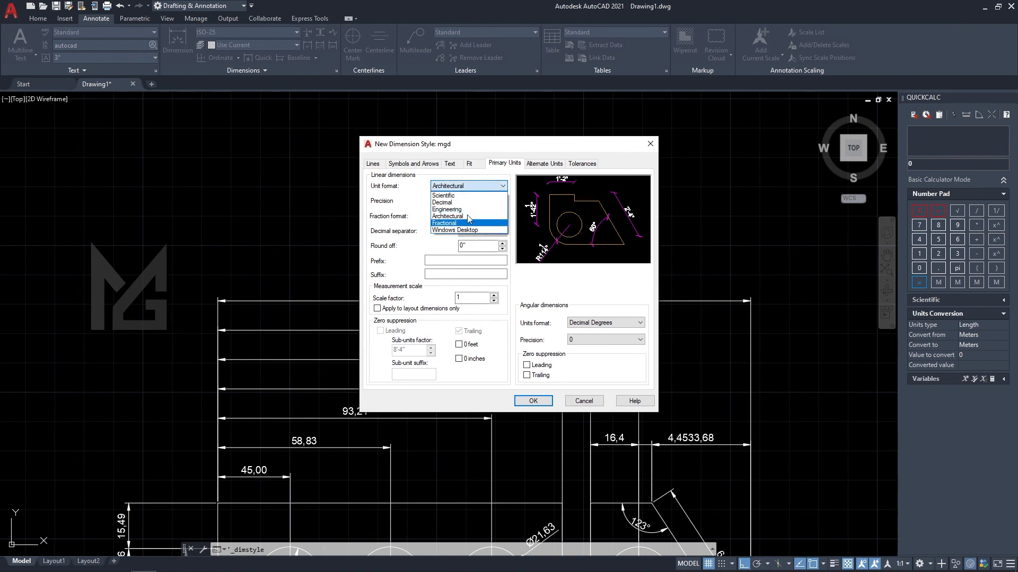
left_click(492, 173)
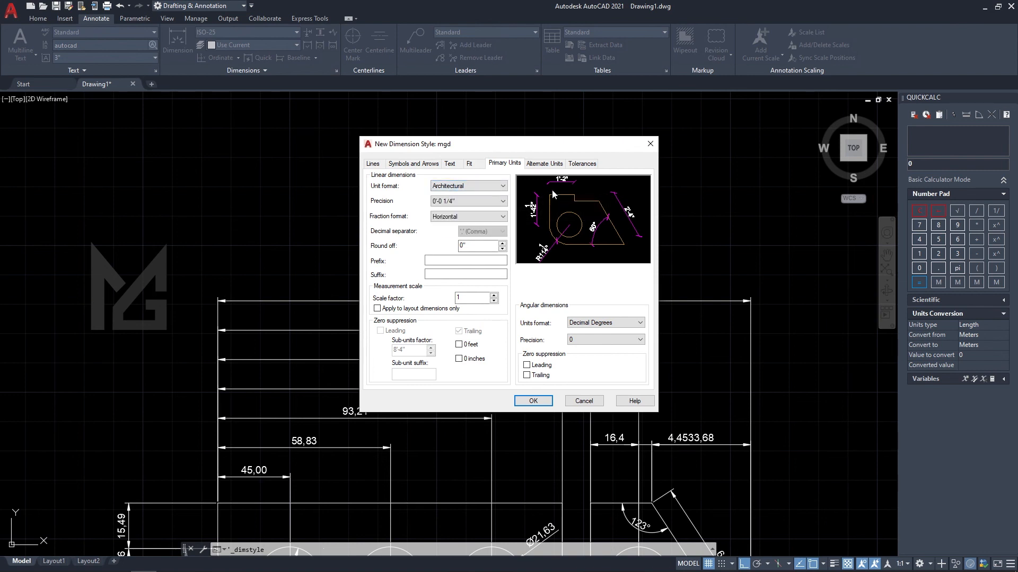
left_click(543, 164)
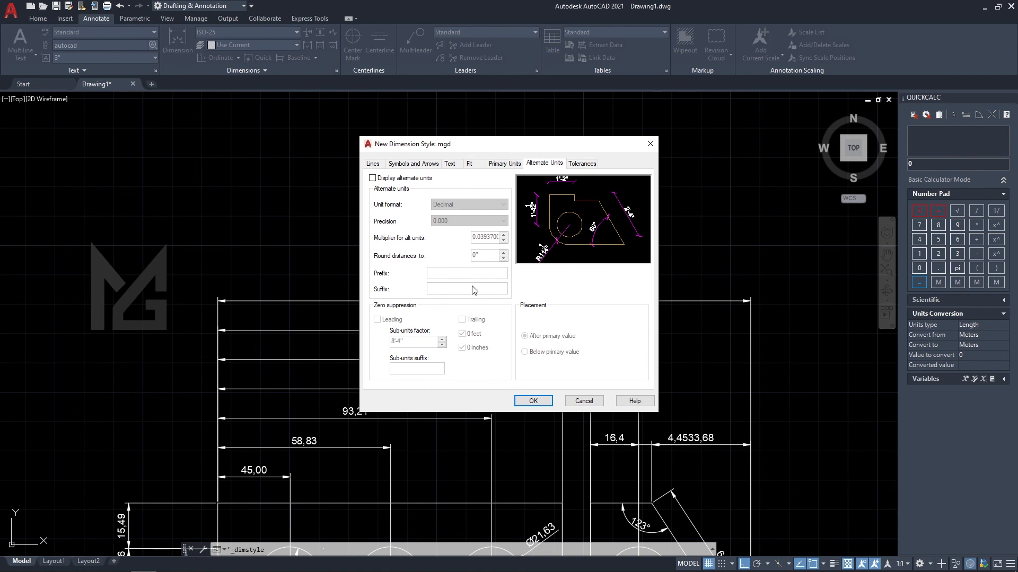
left_click(530, 398)
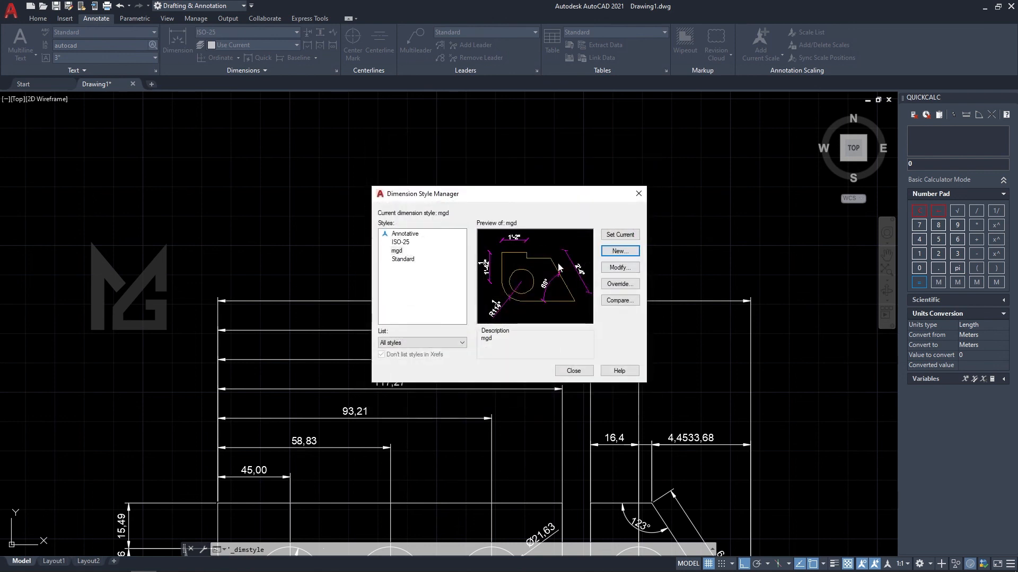
Make mgd the current dimension style and close the Dimension Style Manager.
left_click(396, 250)
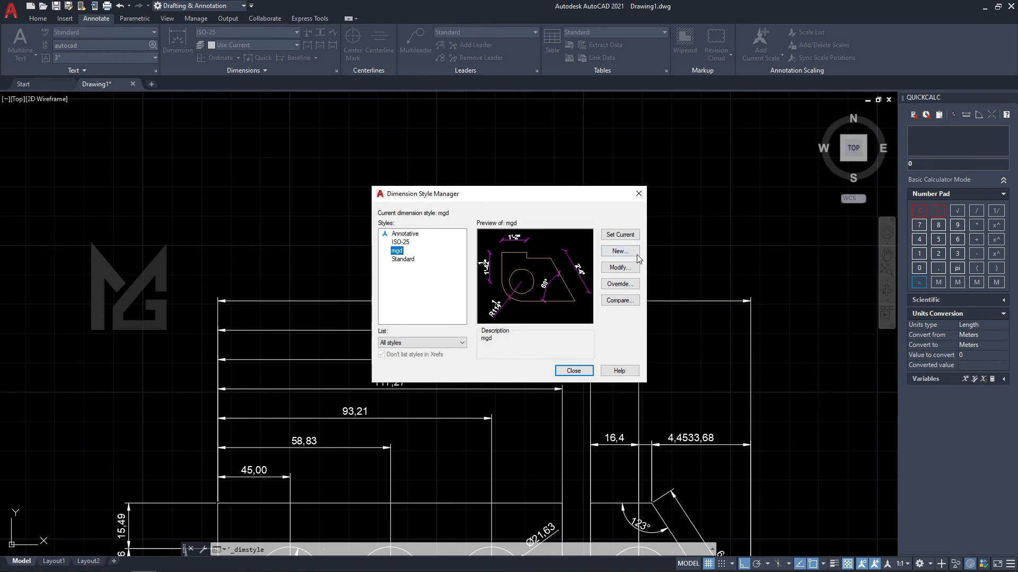
left_click(630, 240)
left_click(639, 195)
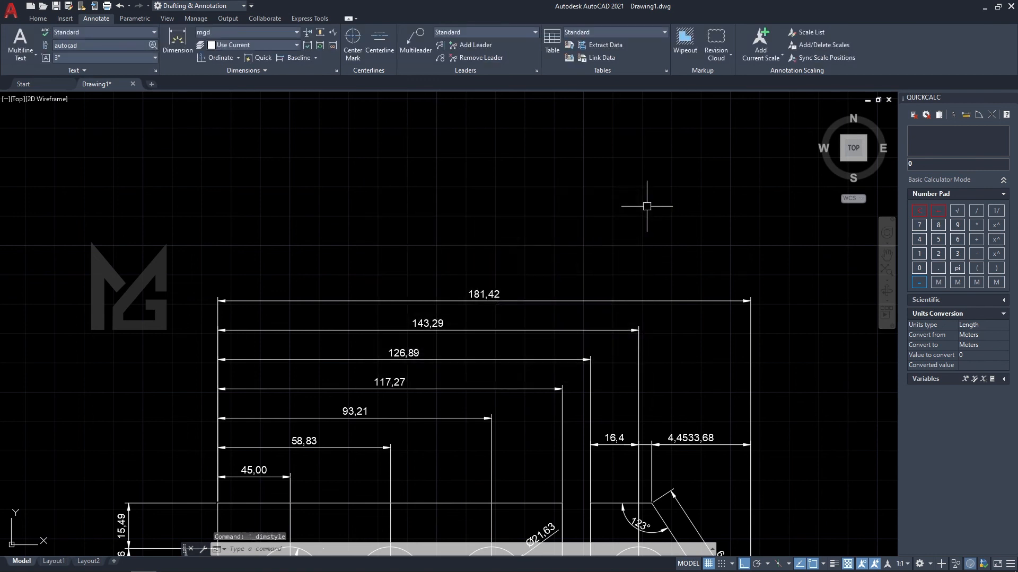
Place a freehand horizontal dimension about 14'-8 1/4" long above the 181,42 dimension in the mgd style, and end the command.
left_click(180, 41)
left_click(211, 258)
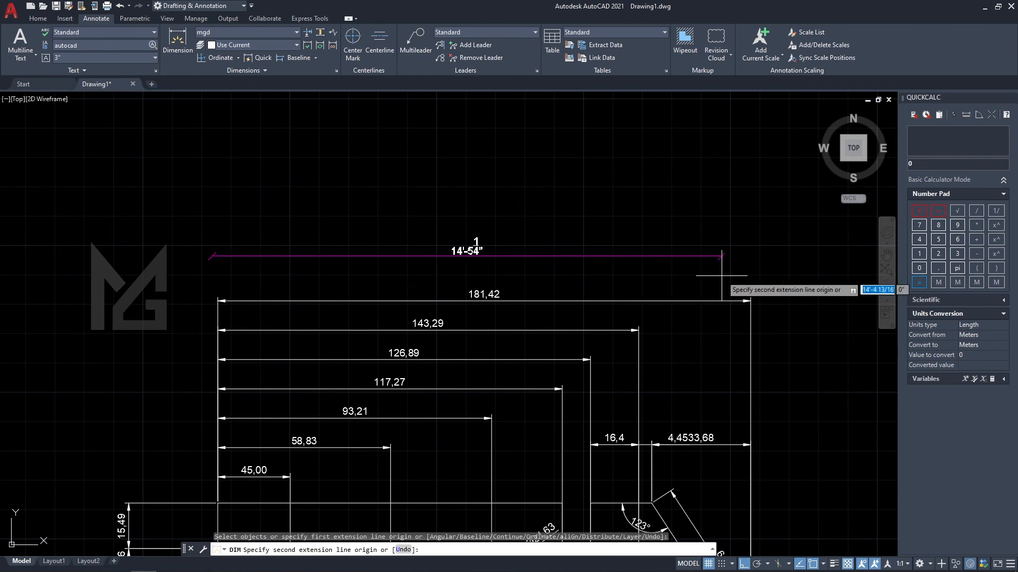
left_click(730, 260)
left_click(610, 236)
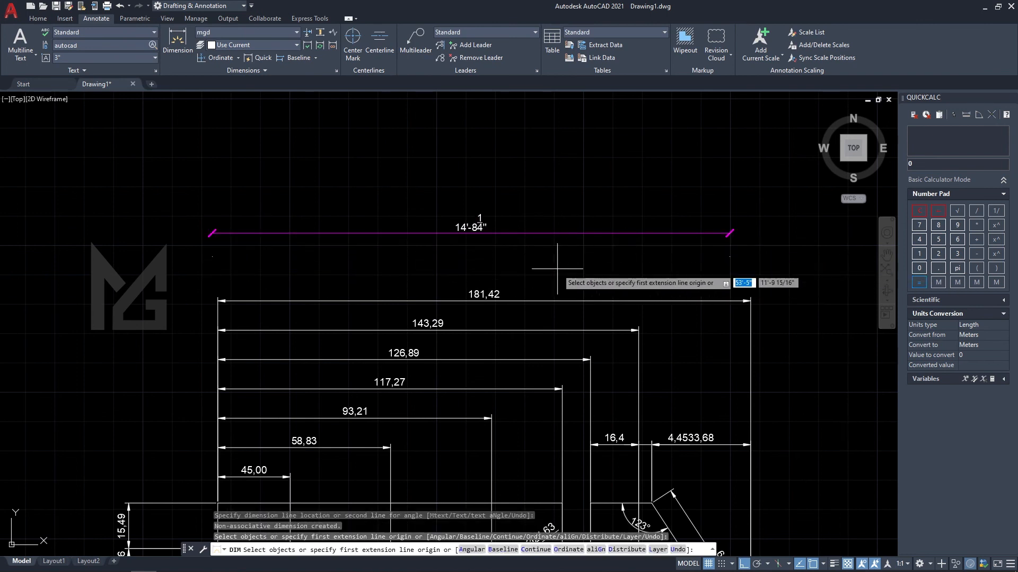
key("Escape")
Change the topmost horizontal dimension's style from mgd to Standard and clear the selection.
left_click(438, 228)
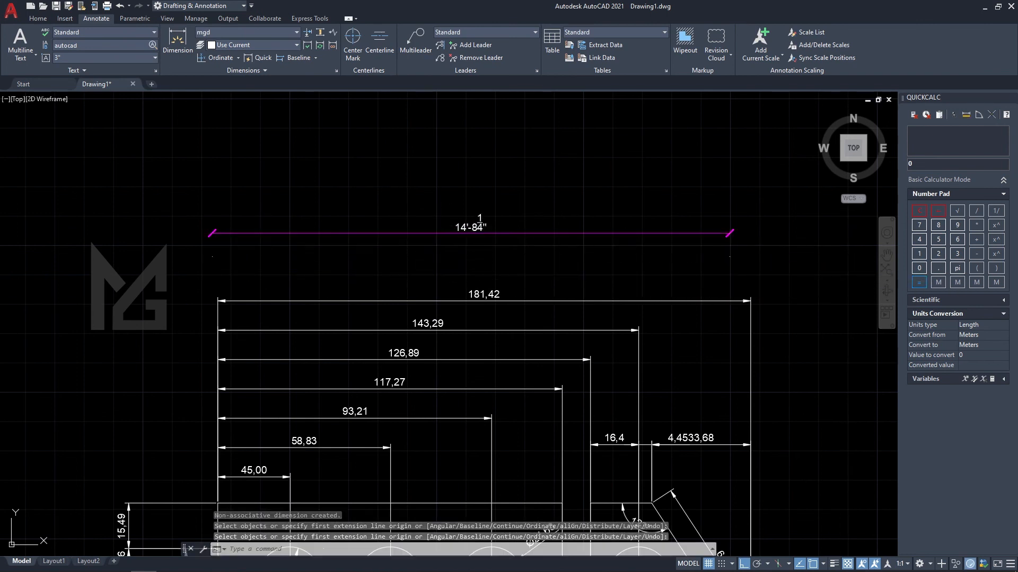
left_click(296, 33)
left_click(254, 114)
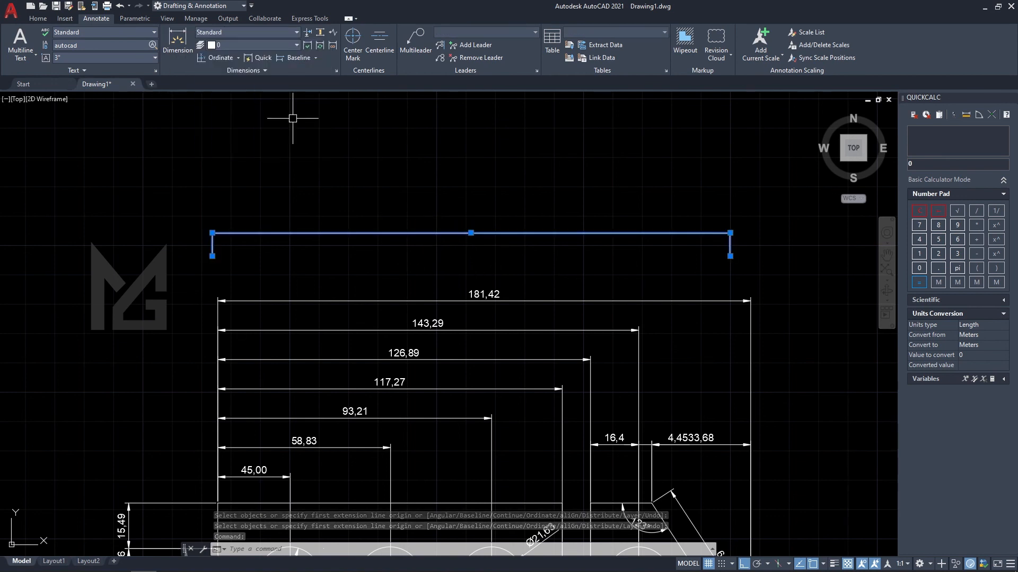
scroll(513, 302, "down", 4)
key("Escape")
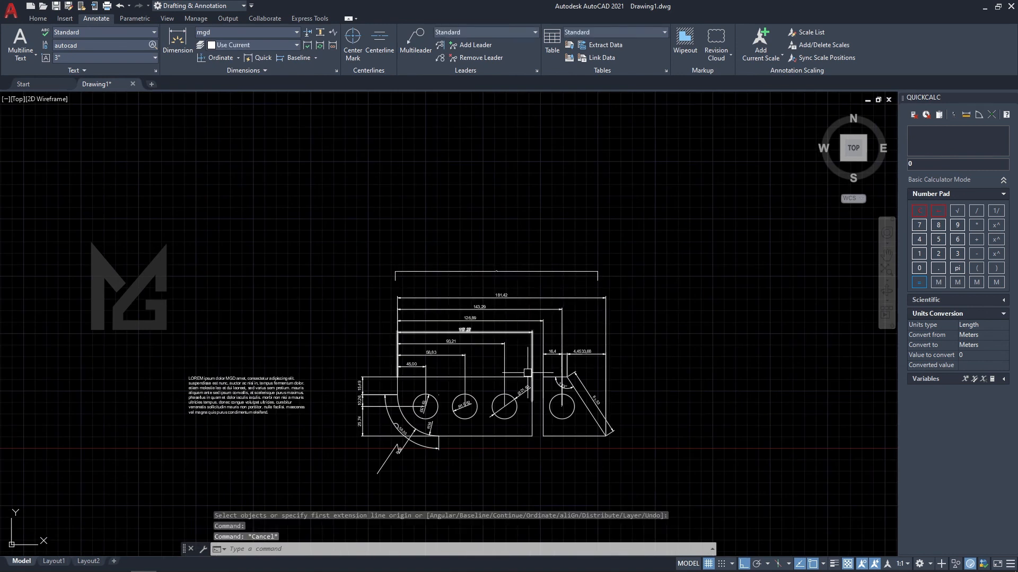
scroll(603, 367, "up", 2)
left_click(684, 352)
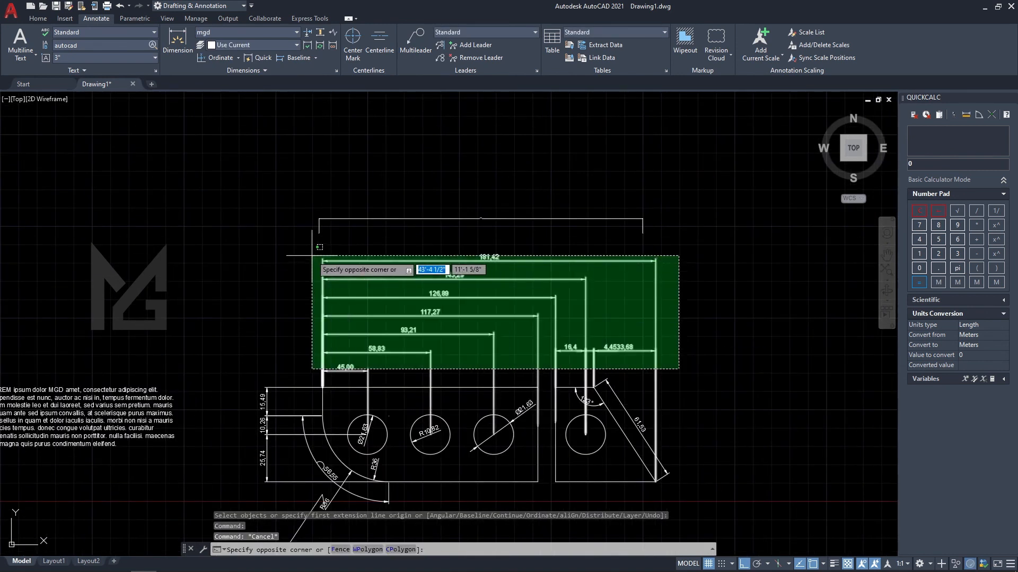
left_click(265, 197)
key("Escape")
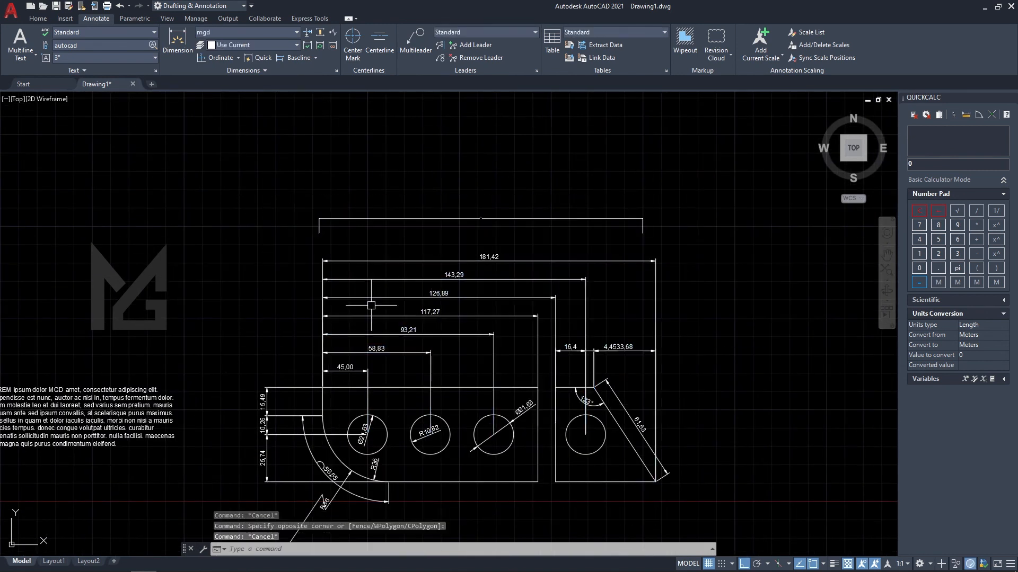
Select all linear dimensions similar to the 117,27 dimension, assign them the mgd dimension style, and clear the selection.
left_click(372, 316)
right_click(372, 316)
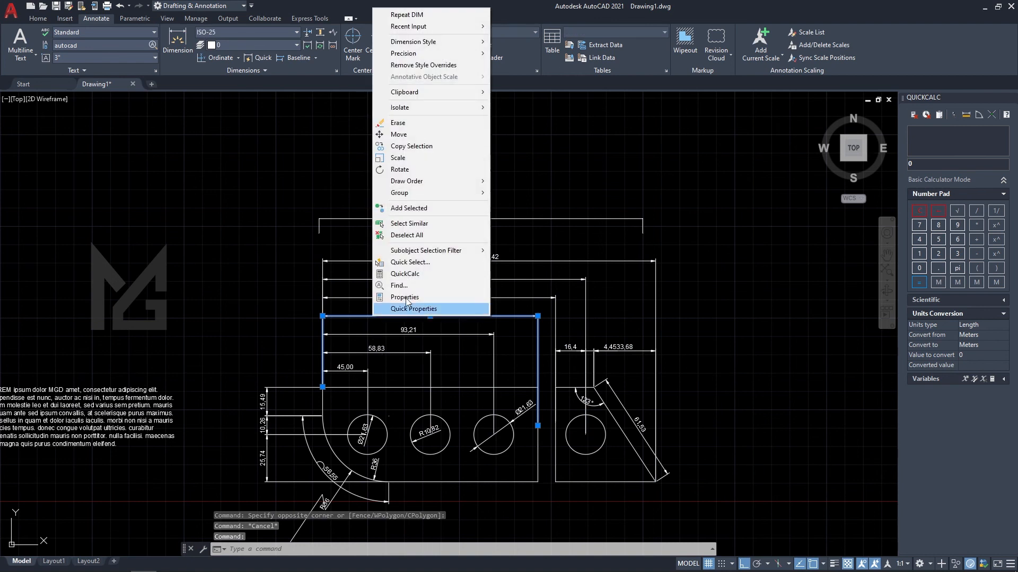
left_click(422, 226)
middle_click_drag(482, 469, 451, 420)
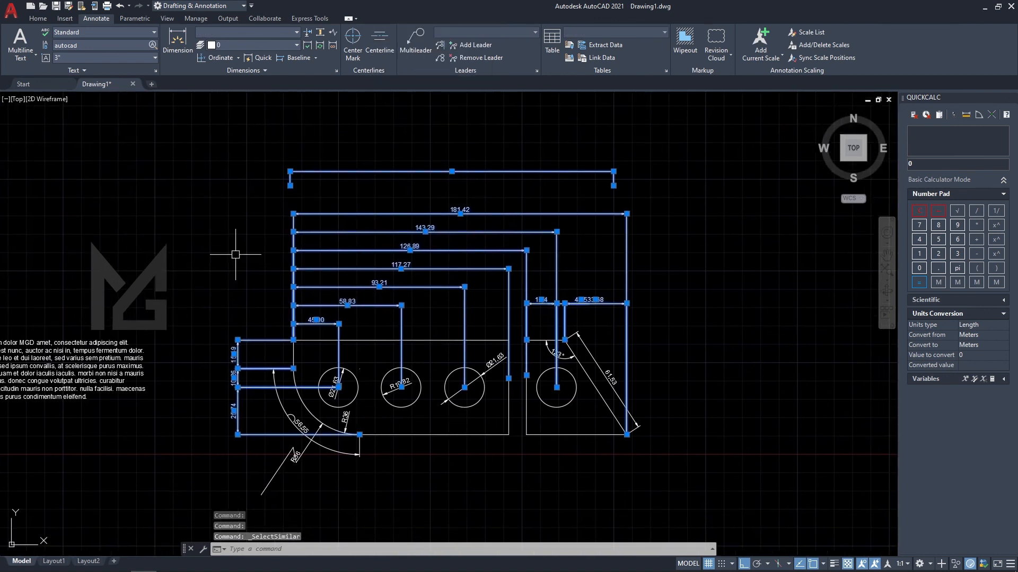
left_click(291, 33)
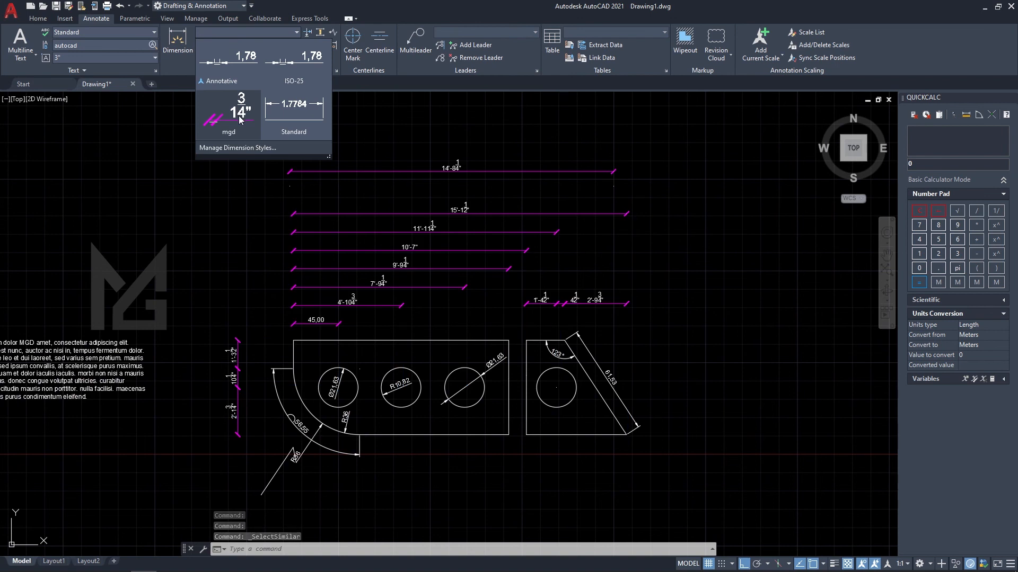
left_click(240, 120)
key("Escape")
middle_click_drag(423, 309, 431, 323)
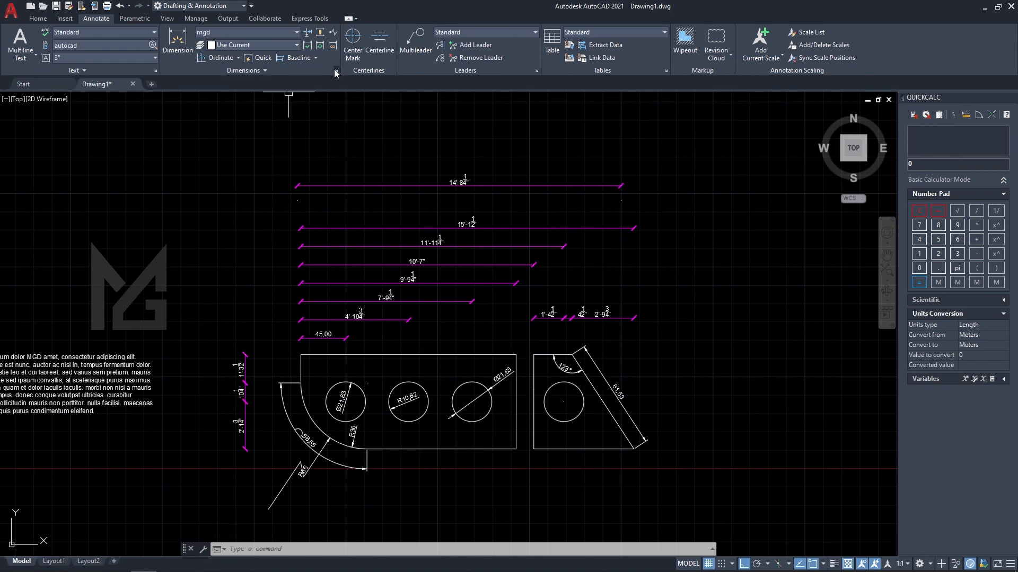
Open the Dimension Style Manager with the DIMSTY command, and close it without making changes.
type("di")
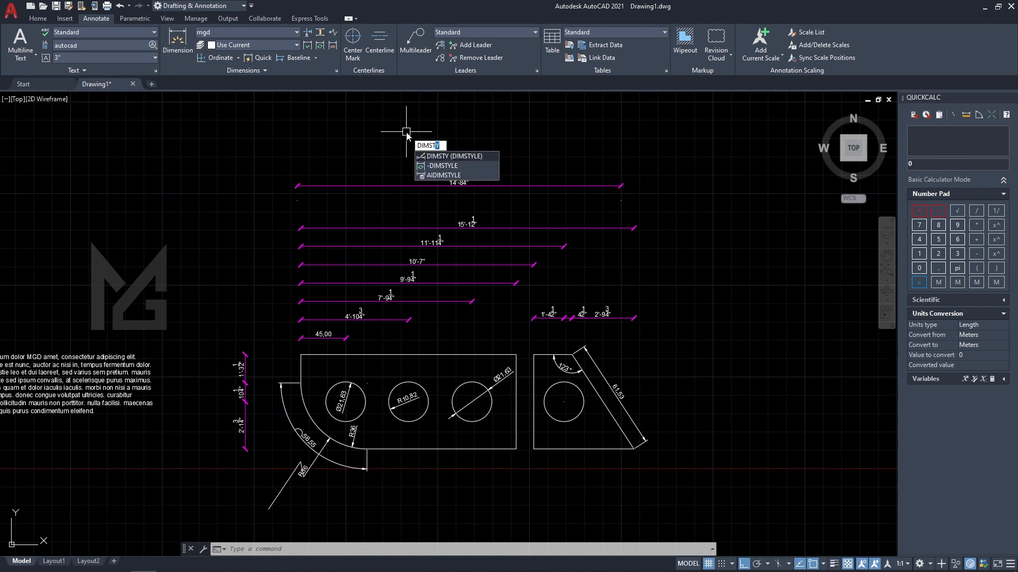
key("Return")
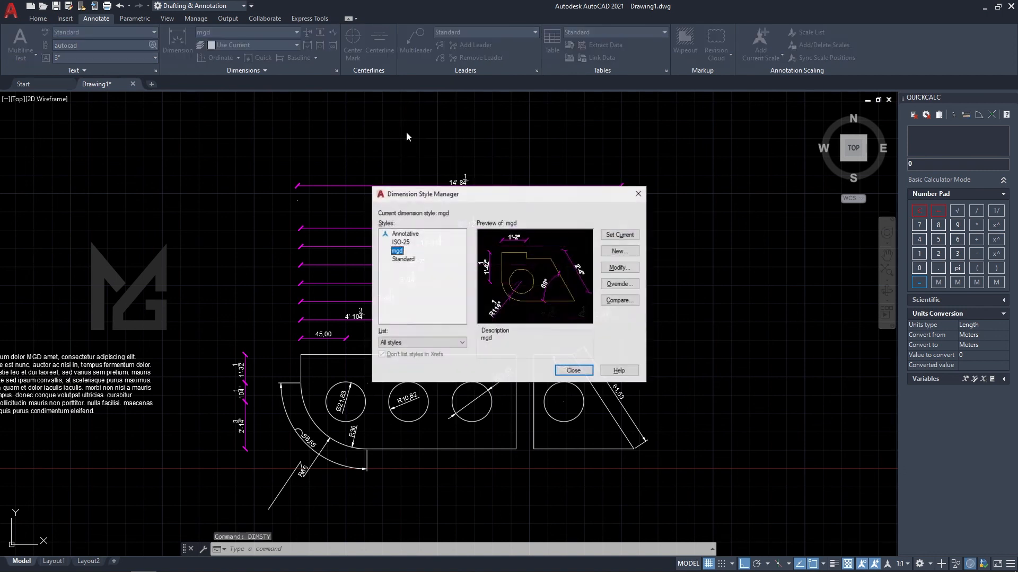
key("Escape")
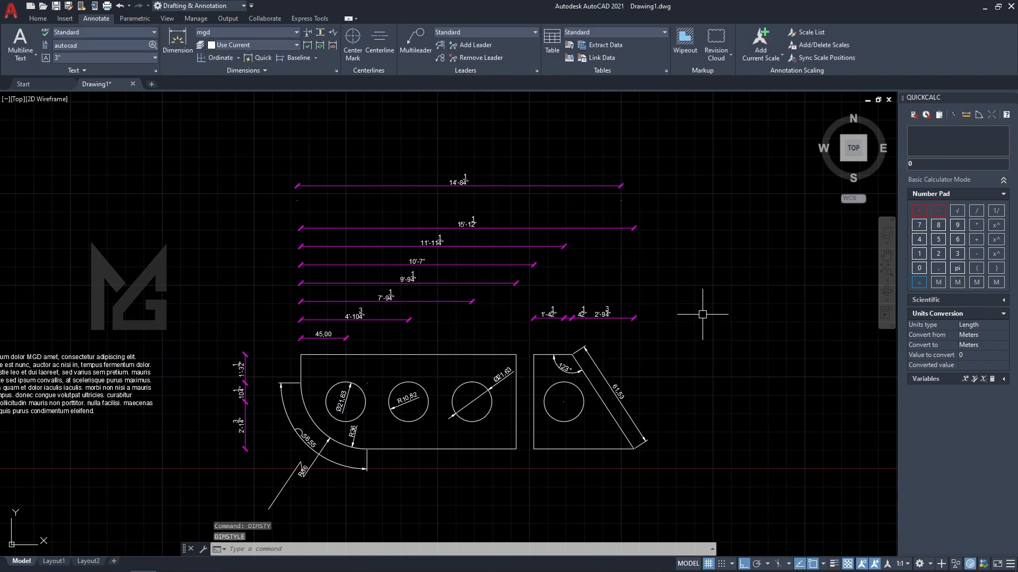
scroll(621, 305, "up", 2)
scroll(640, 332, "down", 4)
middle_click_drag(641, 333, 634, 320)
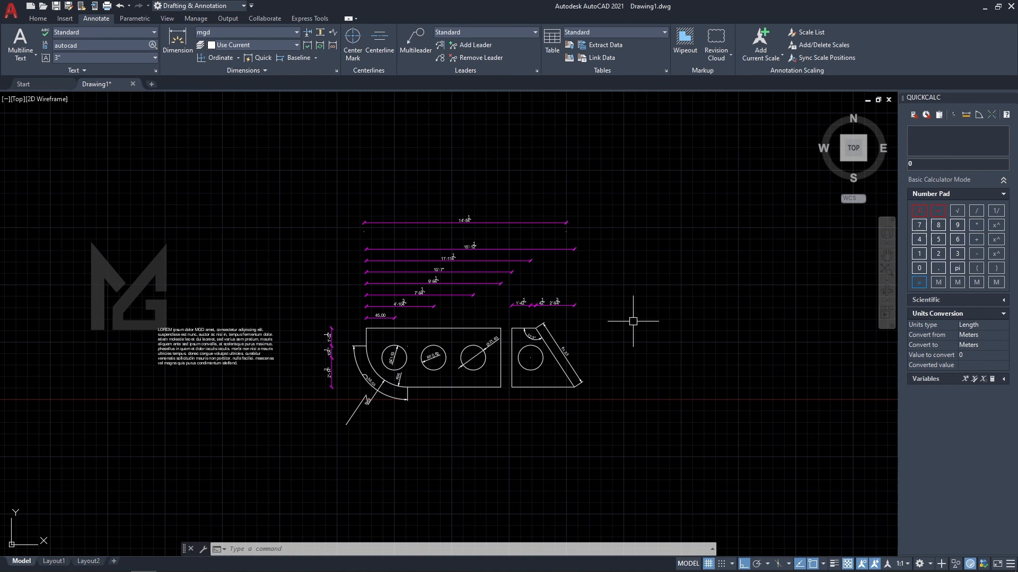